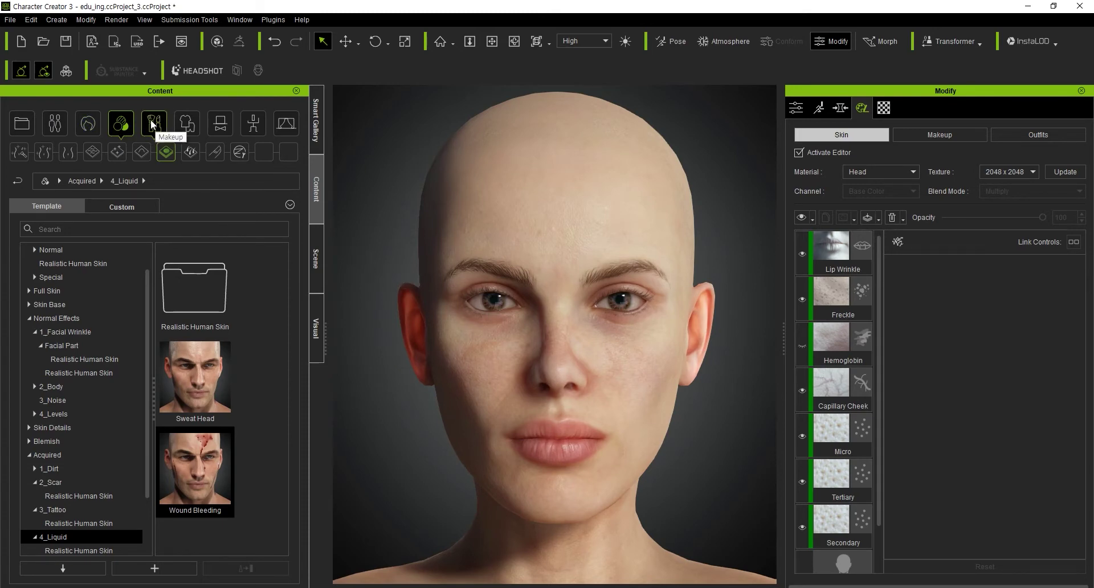
Show the Full Makeup templates in the library and the Head material's makeup layers in the editor.
{"action": "left_click", "coordinate": [152, 124]}
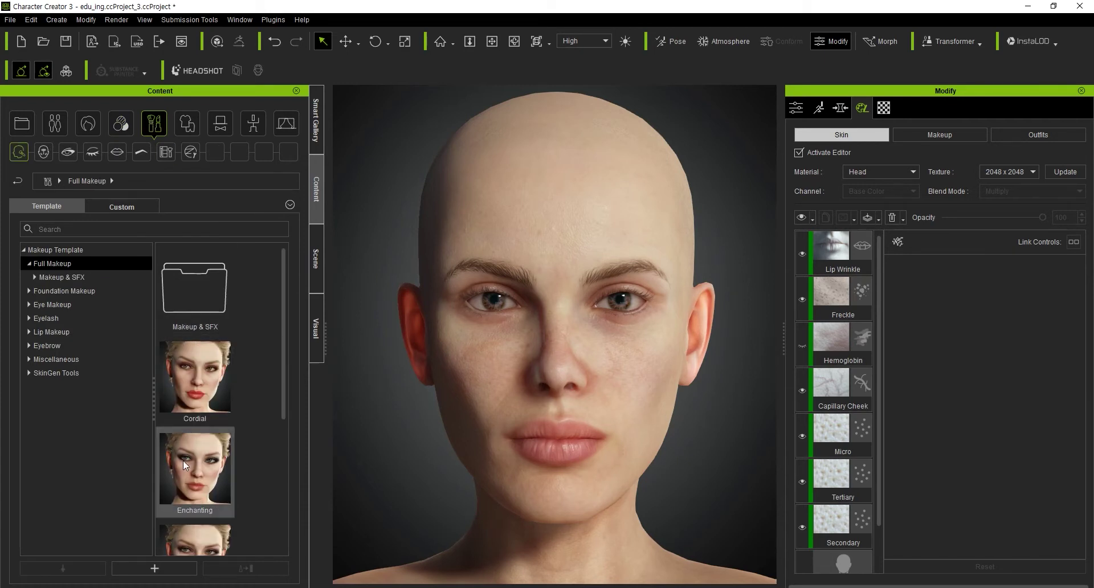
{"action": "left_click", "coordinate": [129, 129]}
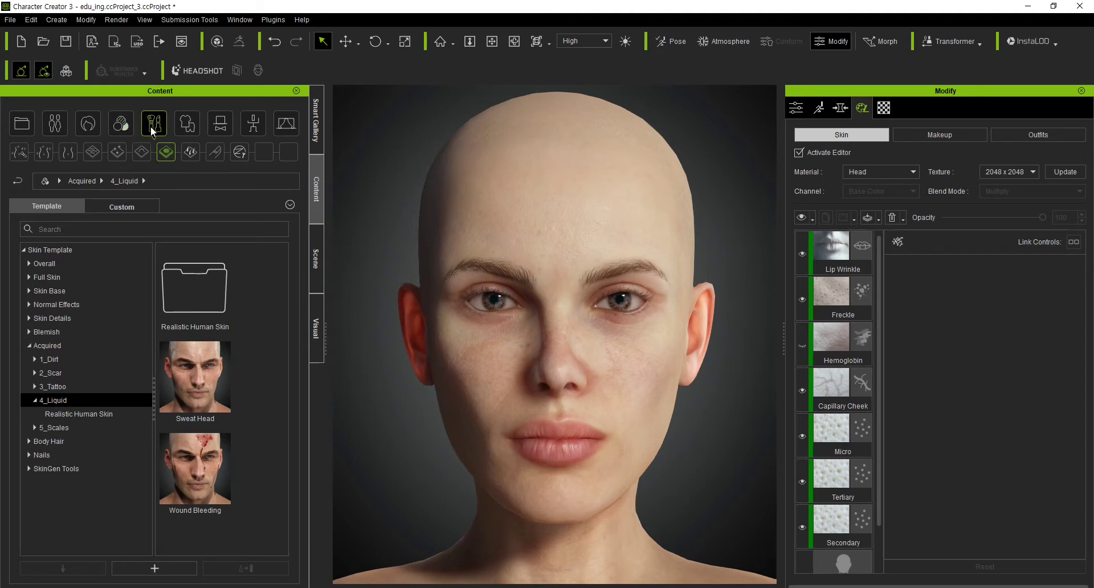
{"action": "left_click", "coordinate": [150, 126]}
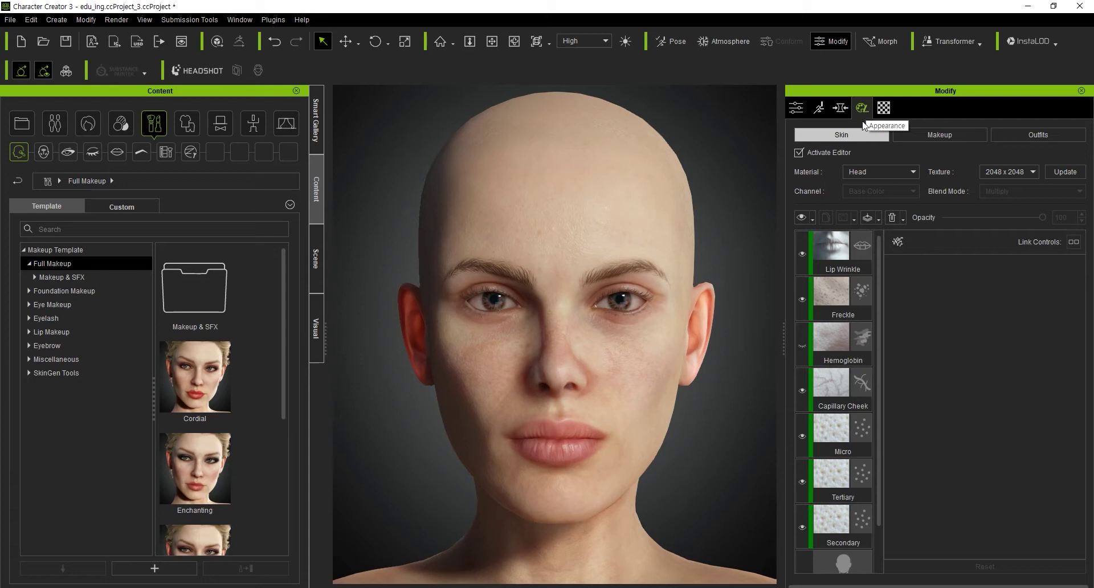
{"action": "left_click", "coordinate": [909, 135]}
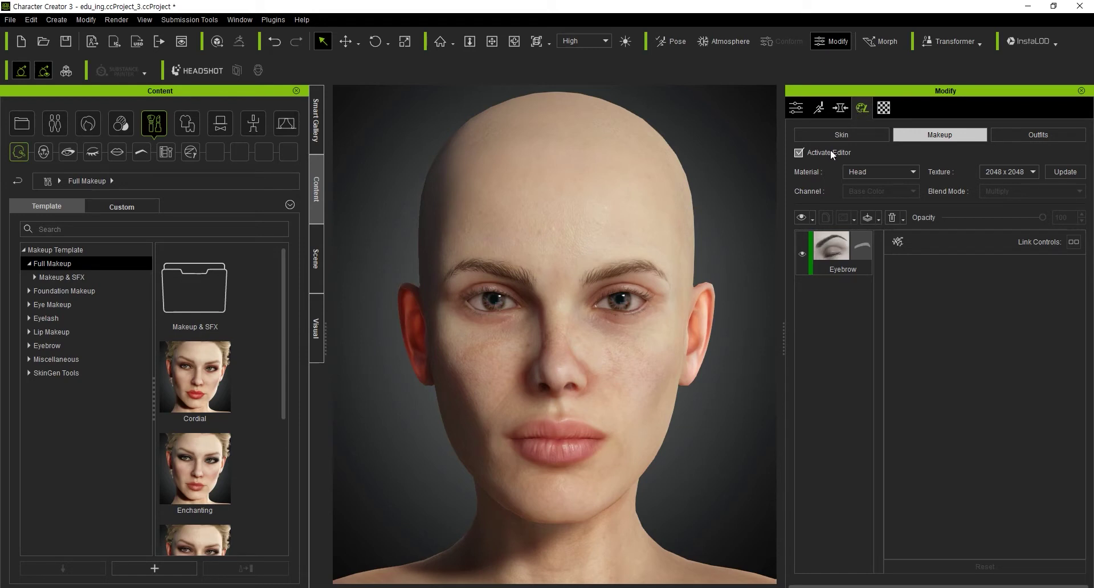
Check the skin layers, keep the 2048 x 2048 texture size, and return to the Eyebrow makeup layer.
{"action": "left_click", "coordinate": [798, 139]}
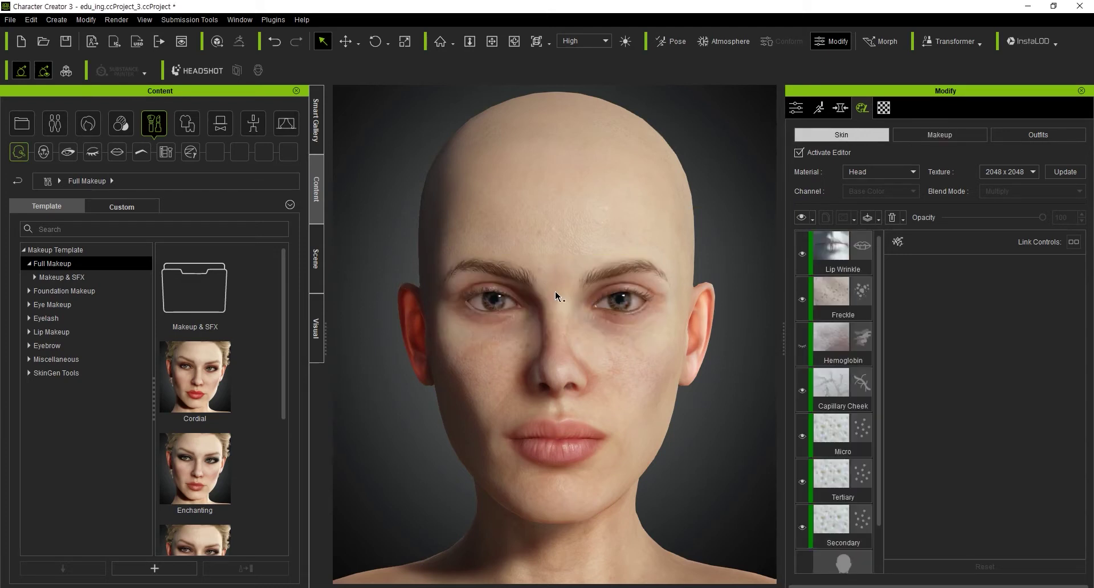
{"action": "left_click", "coordinate": [995, 172]}
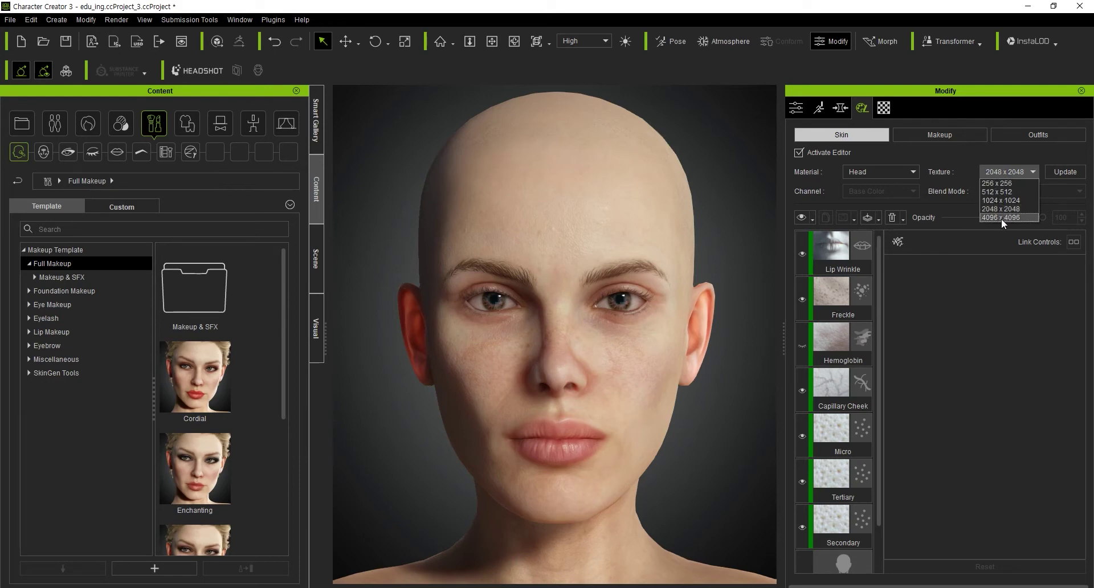
{"action": "left_click", "coordinate": [953, 156]}
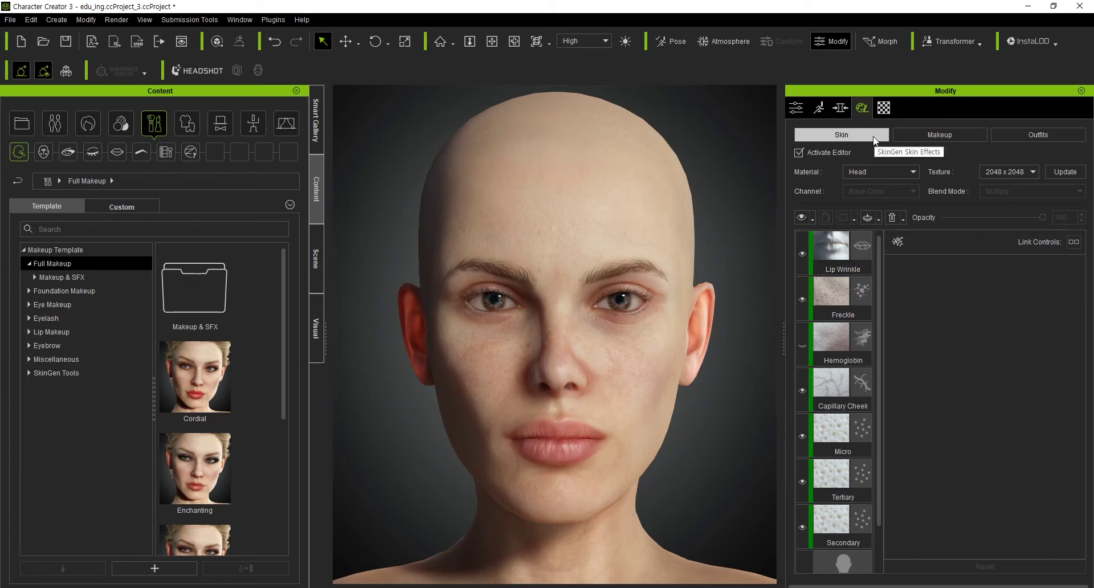
{"action": "left_click", "coordinate": [934, 137]}
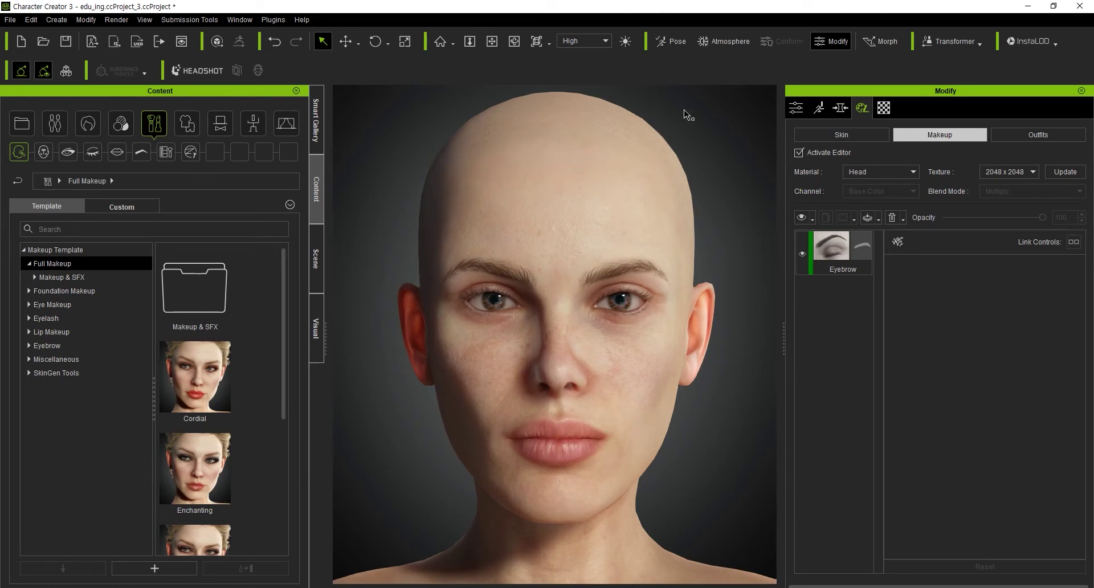
{"action": "left_click", "coordinate": [802, 256]}
Re-show the Eyebrow layer and open the 1_Foundation folder under Foundation Makeup.
{"action": "left_click", "coordinate": [801, 256]}
{"action": "left_click", "coordinate": [43, 152]}
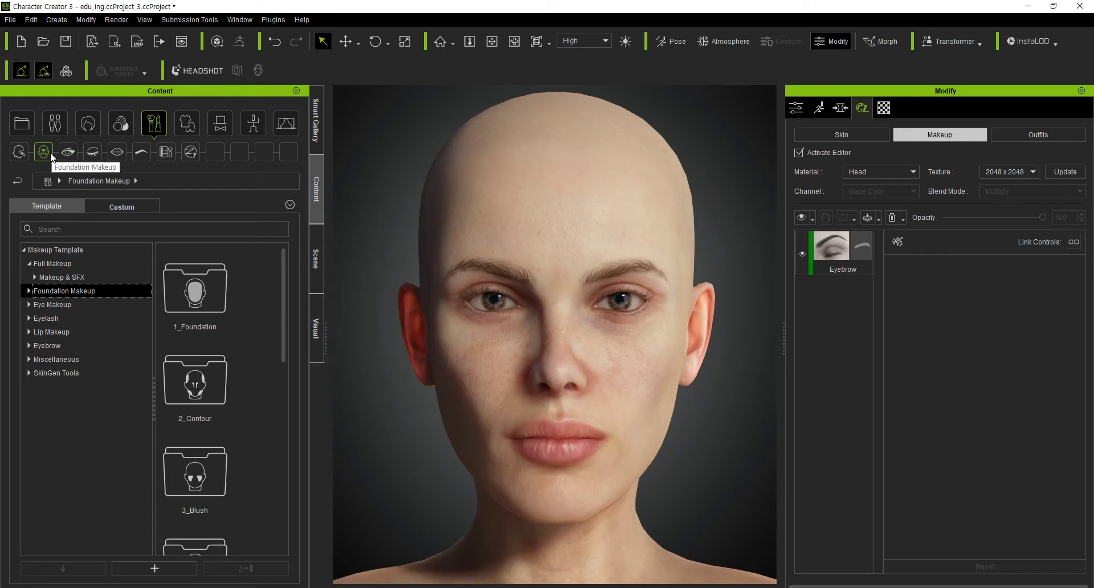
{"action": "double_click", "coordinate": [204, 302]}
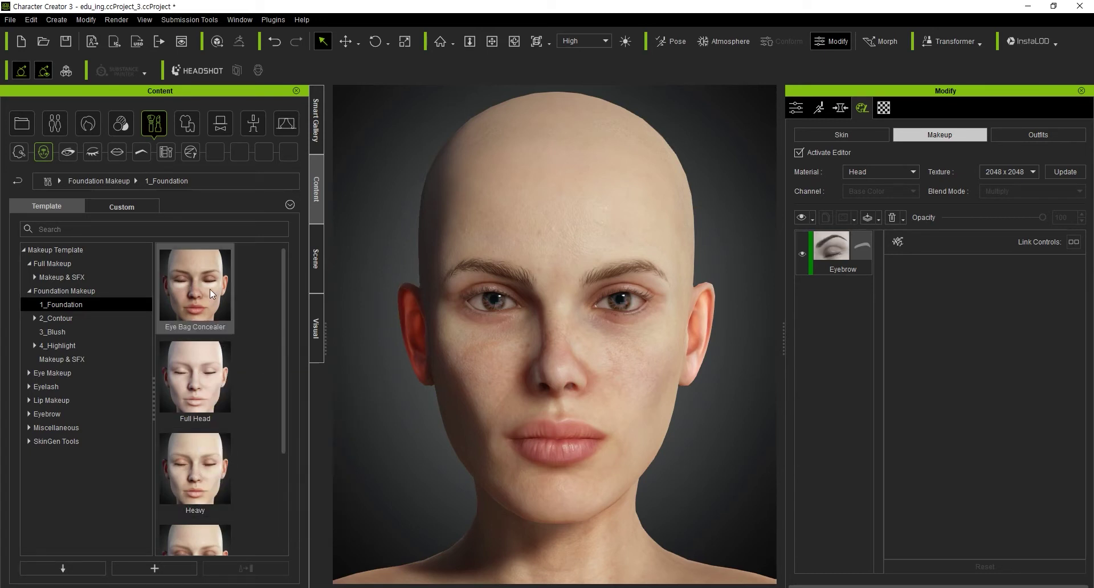
{"action": "mouse_move", "coordinate": [195, 285]}
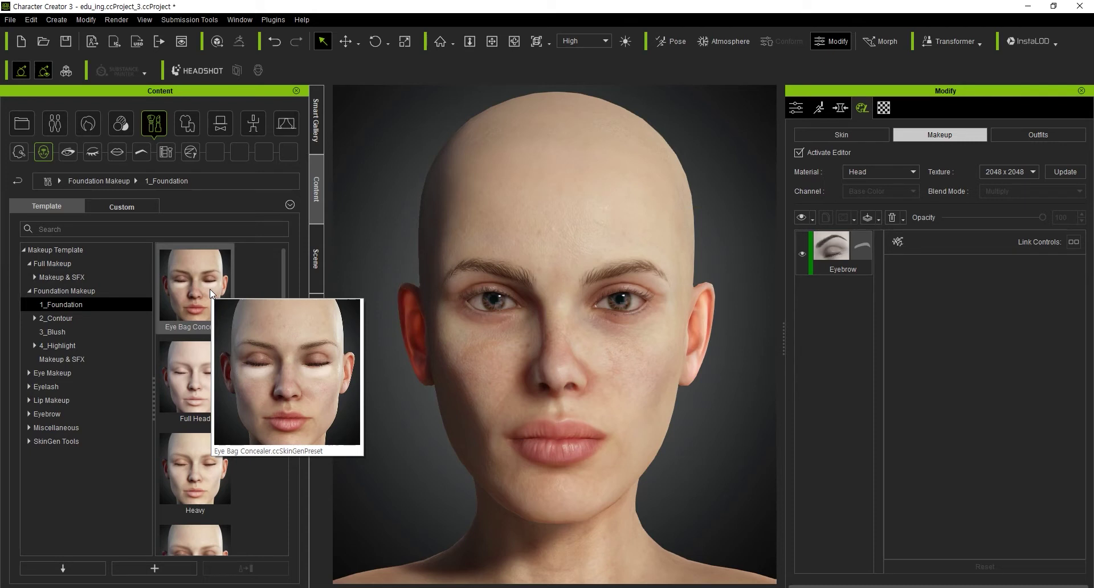
Browse the 1_Foundation and 2_Contour presets, including contour Makeup & SFX, then return to Foundation Makeup.
{"action": "scroll", "coordinate": [261, 283], "scroll_direction": "down", "scroll_amount": 3}
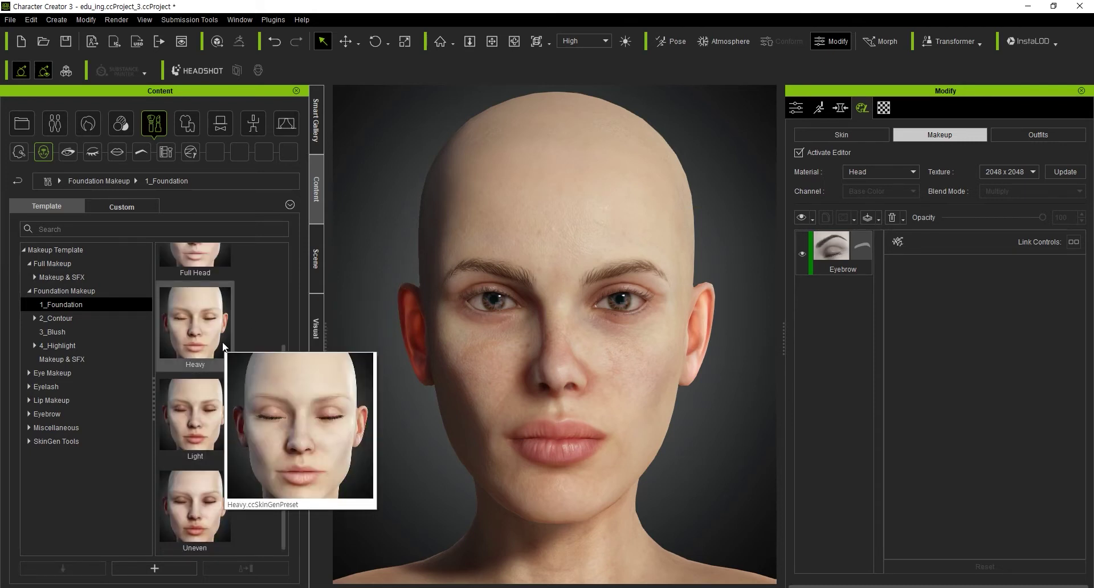
{"action": "key", "text": "BackSpace"}
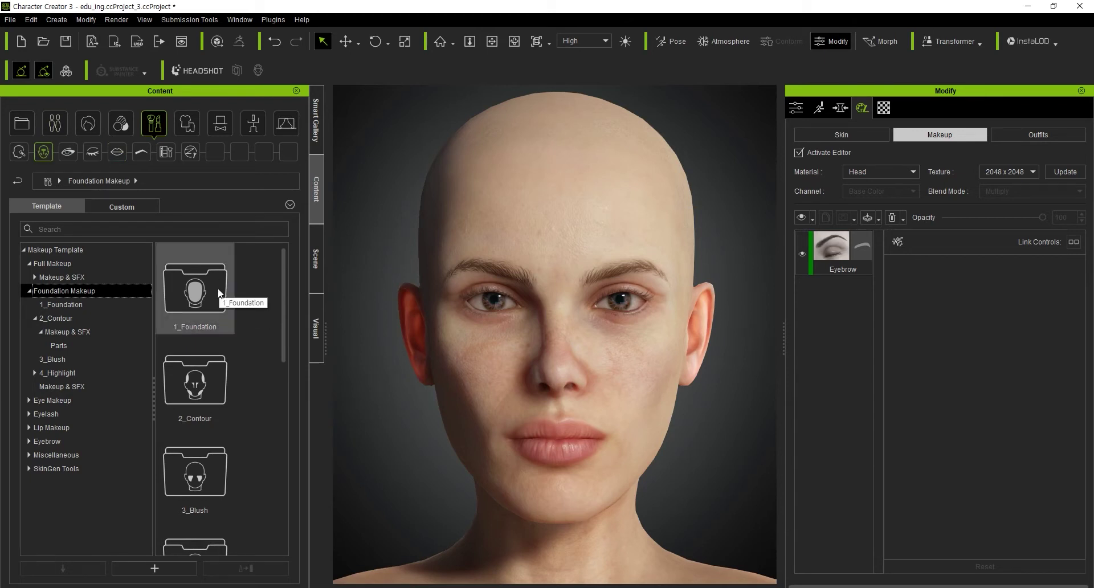
{"action": "double_click", "coordinate": [211, 389]}
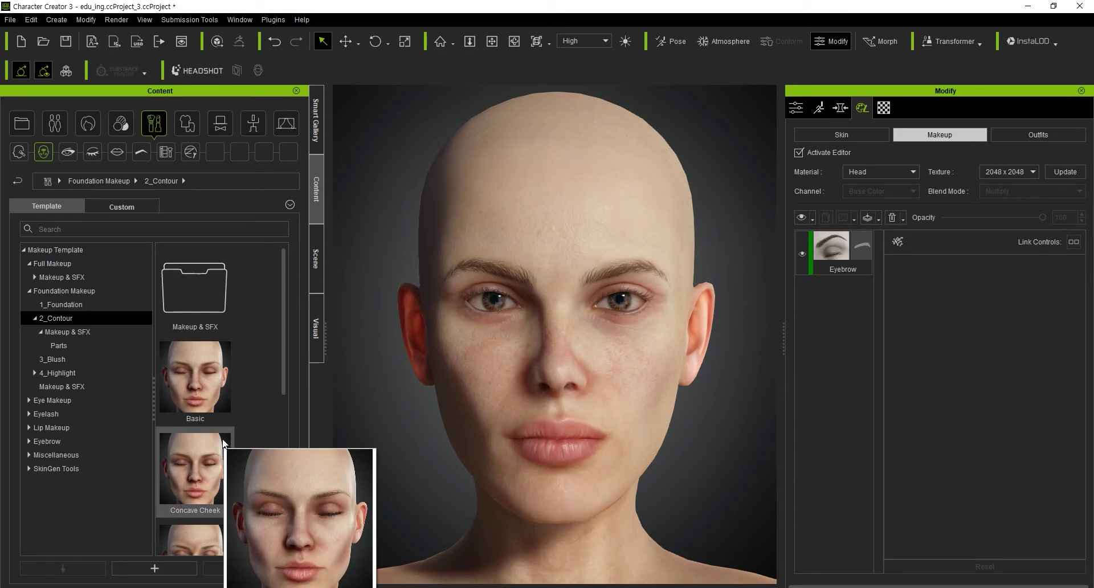
{"action": "mouse_move", "coordinate": [195, 377]}
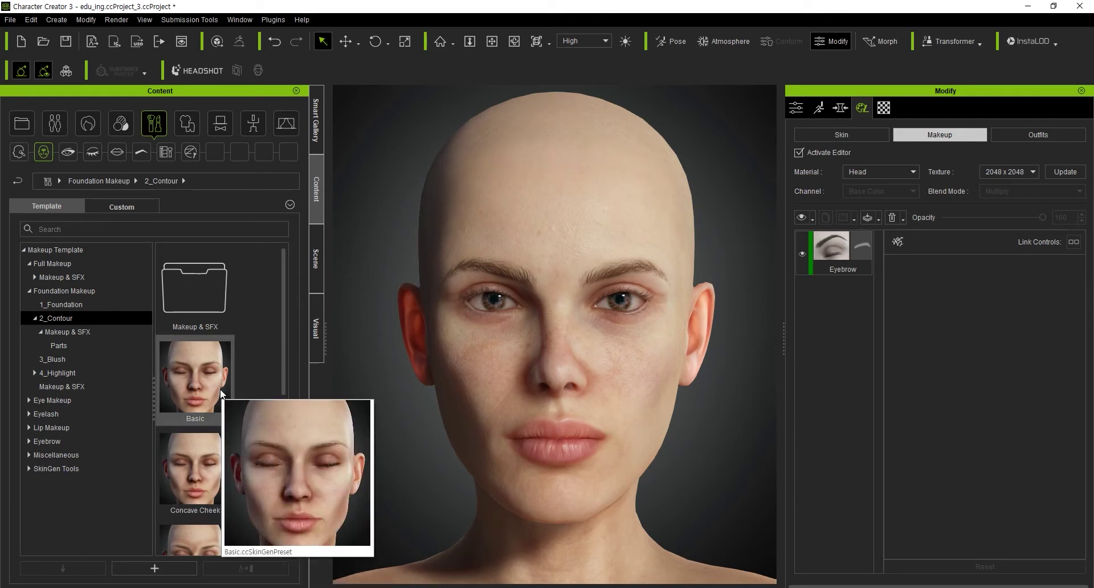
{"action": "scroll", "coordinate": [220, 393], "scroll_direction": "down", "scroll_amount": 5}
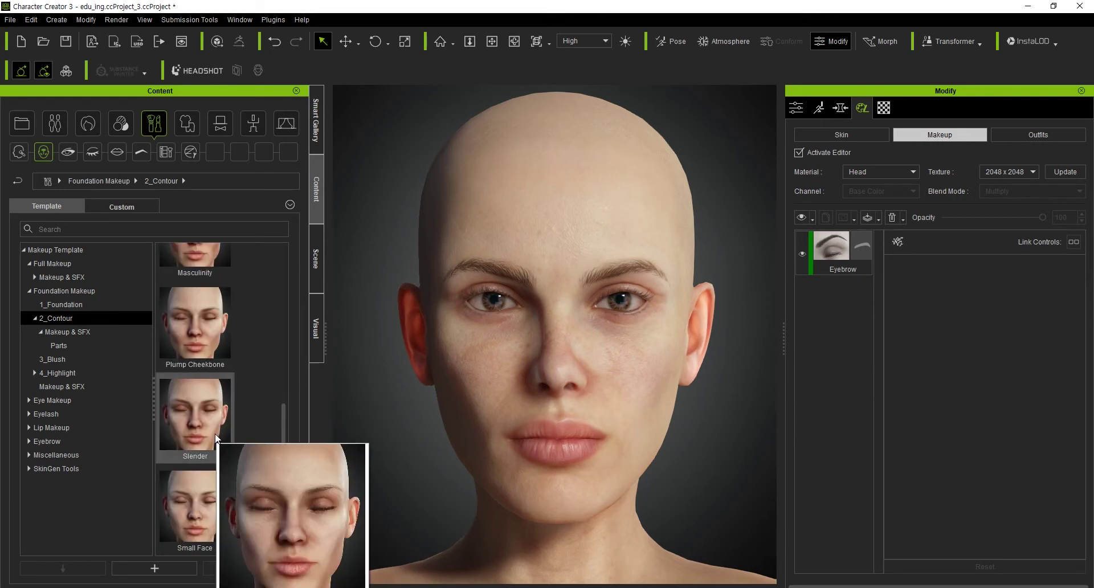
{"action": "mouse_move", "coordinate": [194, 508]}
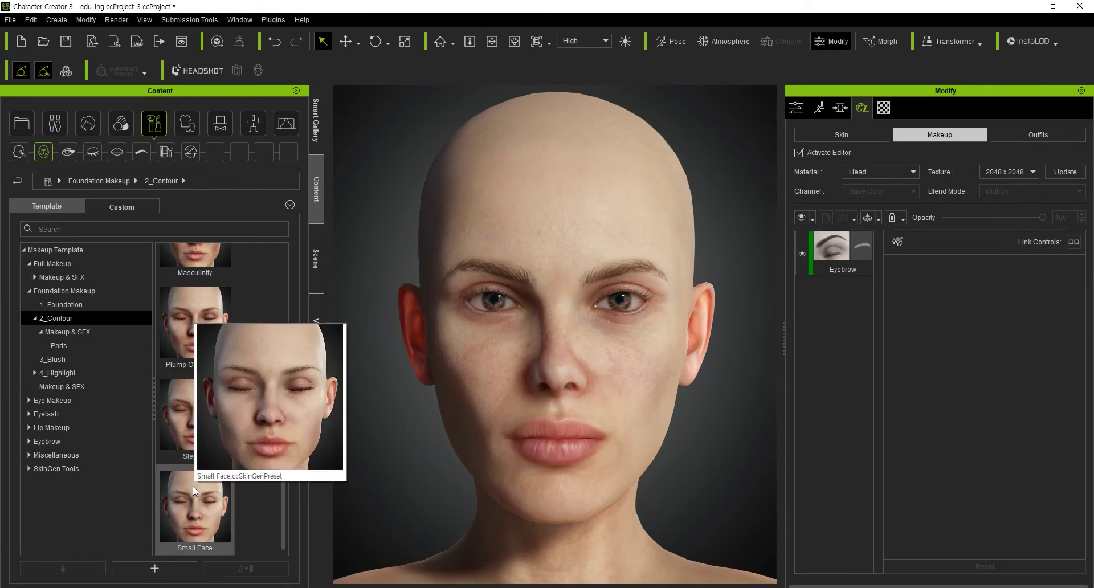
{"action": "scroll", "coordinate": [193, 486], "scroll_direction": "up", "scroll_amount": 5}
{"action": "double_click", "coordinate": [216, 289]}
{"action": "scroll", "coordinate": [218, 296], "scroll_direction": "down", "scroll_amount": 3}
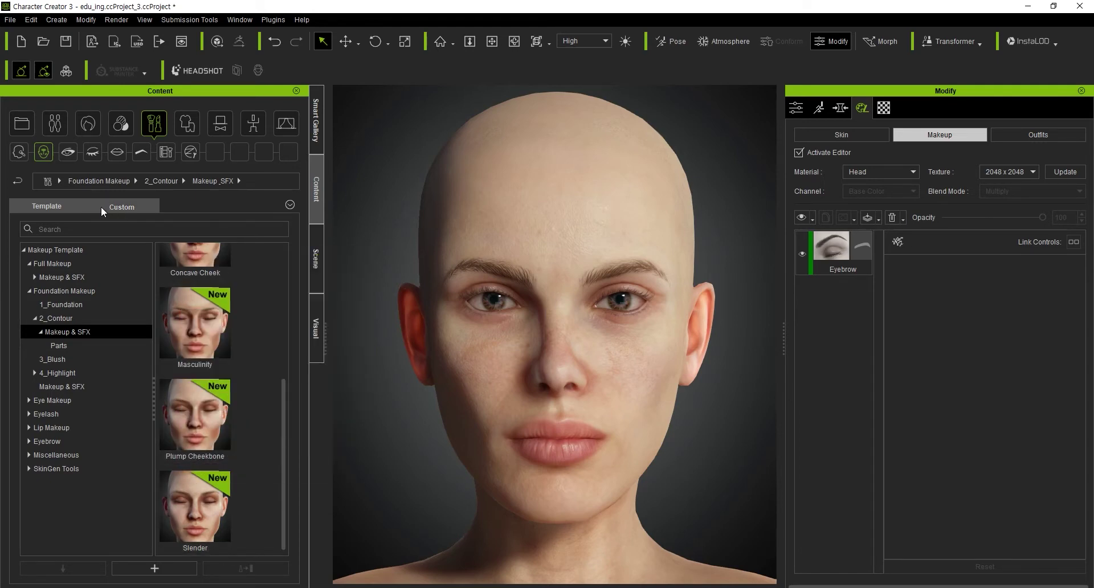
{"action": "left_click", "coordinate": [99, 180]}
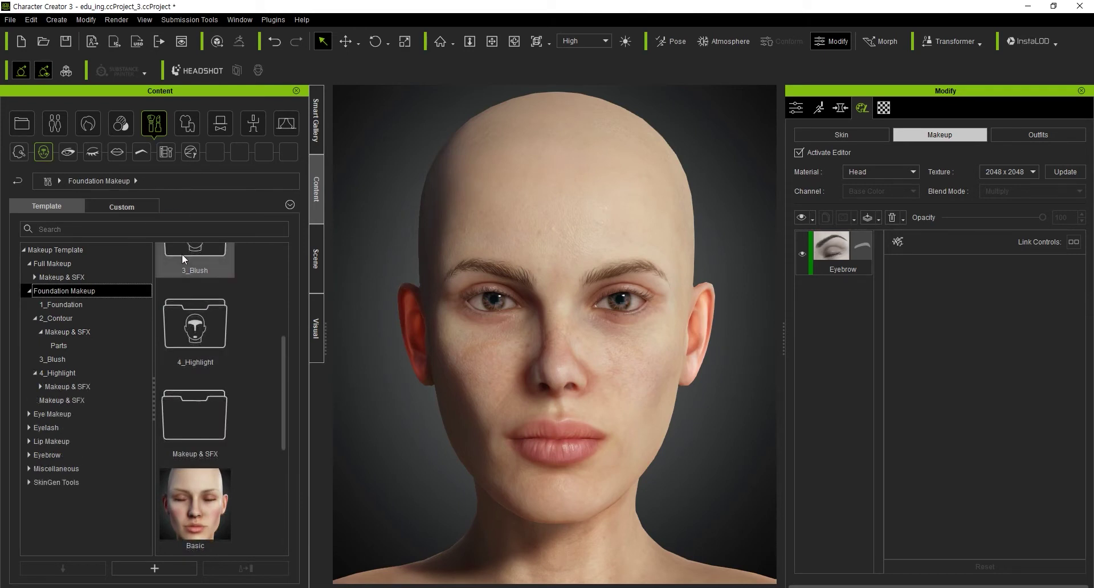
Preview the 3_Blush presets, then open the 4_Highlight folder from Foundation Makeup.
{"action": "scroll", "coordinate": [228, 336], "scroll_direction": "up", "scroll_amount": 3}
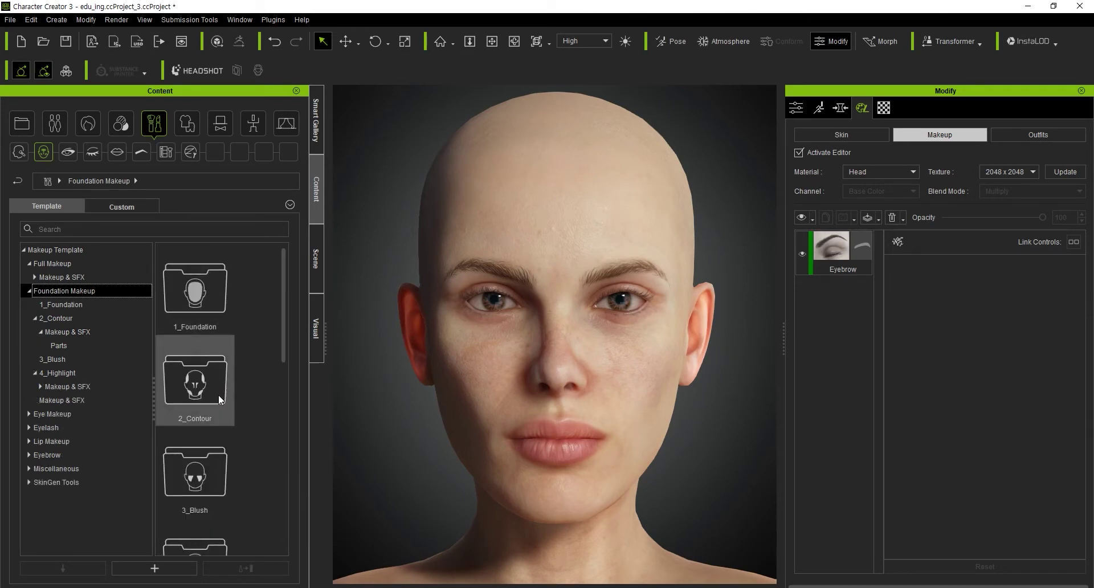
{"action": "left_click", "coordinate": [196, 480]}
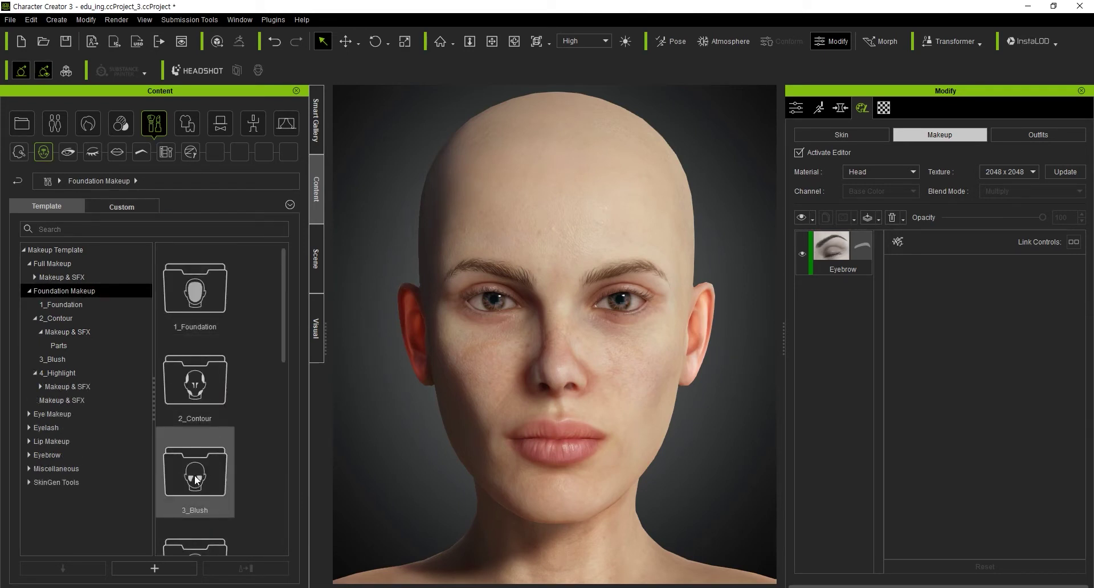
{"action": "double_click", "coordinate": [196, 474]}
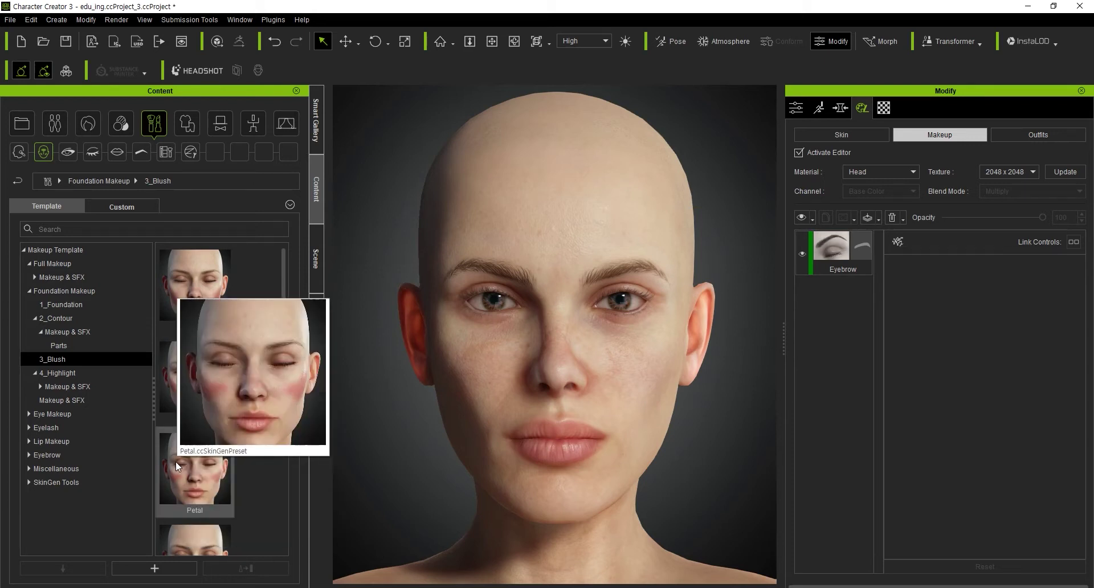
{"action": "scroll", "coordinate": [176, 461], "scroll_direction": "down", "scroll_amount": 3}
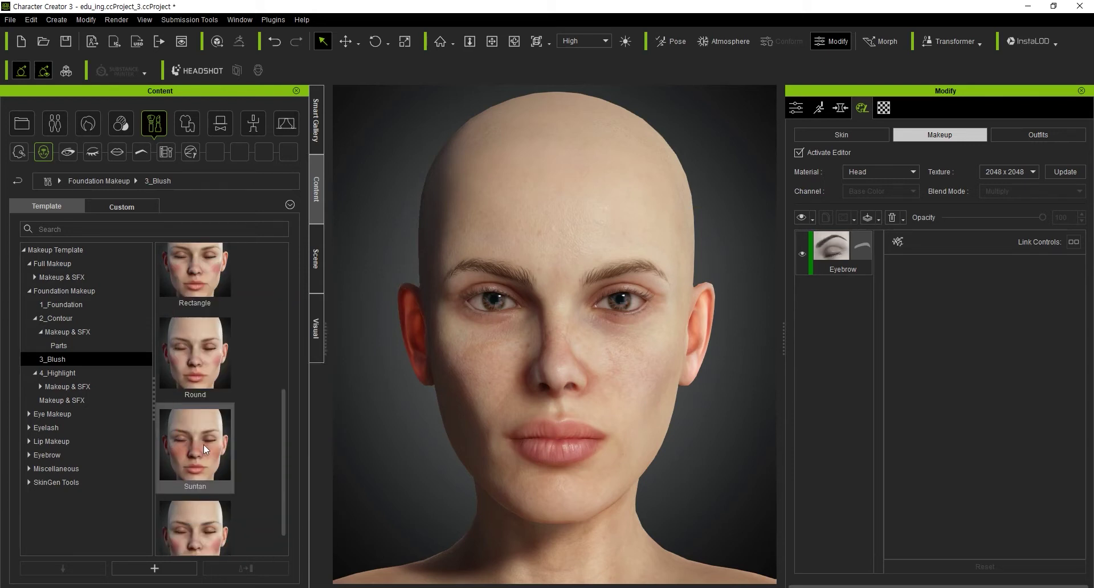
{"action": "scroll", "coordinate": [199, 467], "scroll_direction": "down", "scroll_amount": 1}
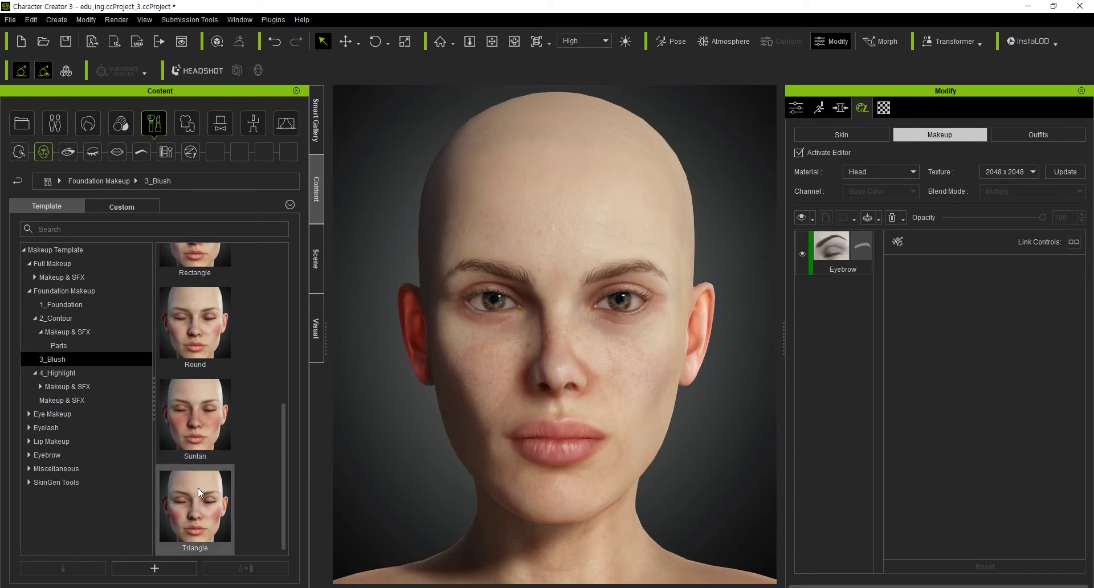
{"action": "mouse_move", "coordinate": [195, 443]}
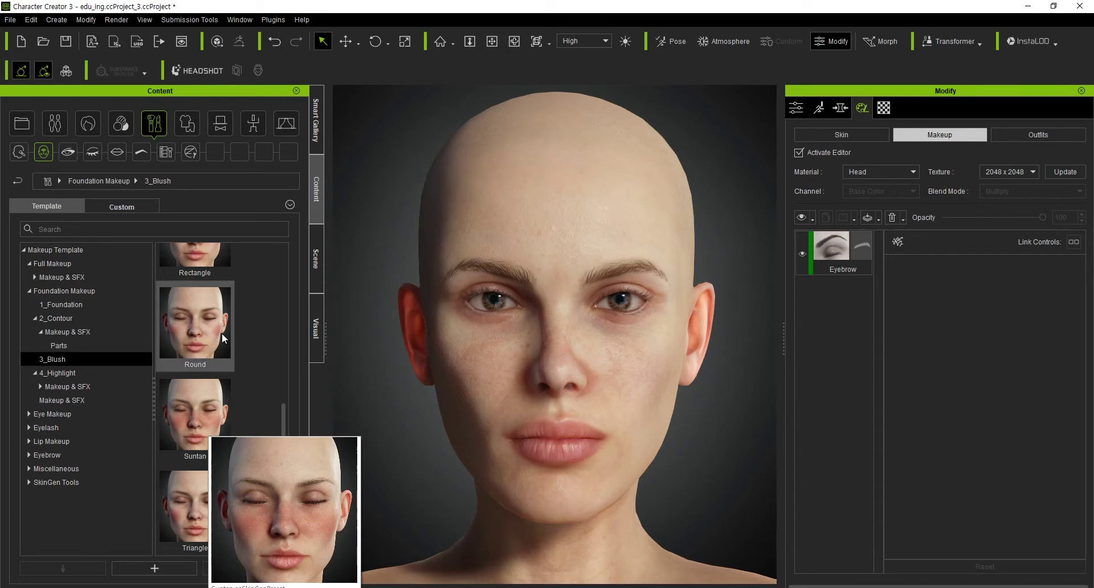
{"action": "left_click", "coordinate": [49, 157]}
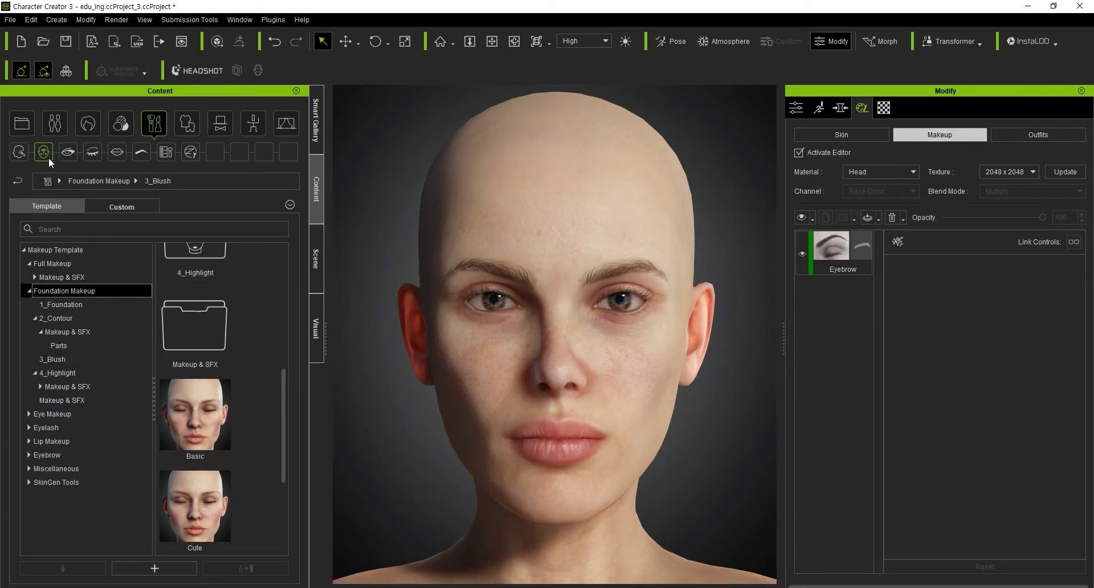
{"action": "scroll", "coordinate": [211, 390], "scroll_direction": "up", "scroll_amount": 5}
{"action": "scroll", "coordinate": [230, 395], "scroll_direction": "down", "scroll_amount": 4}
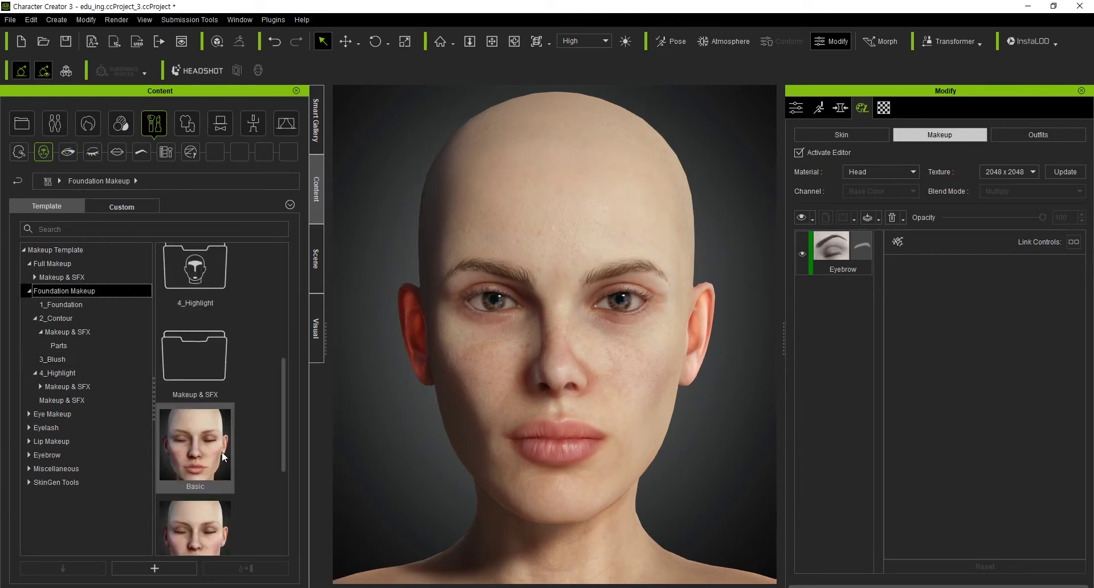
{"action": "double_click", "coordinate": [195, 281]}
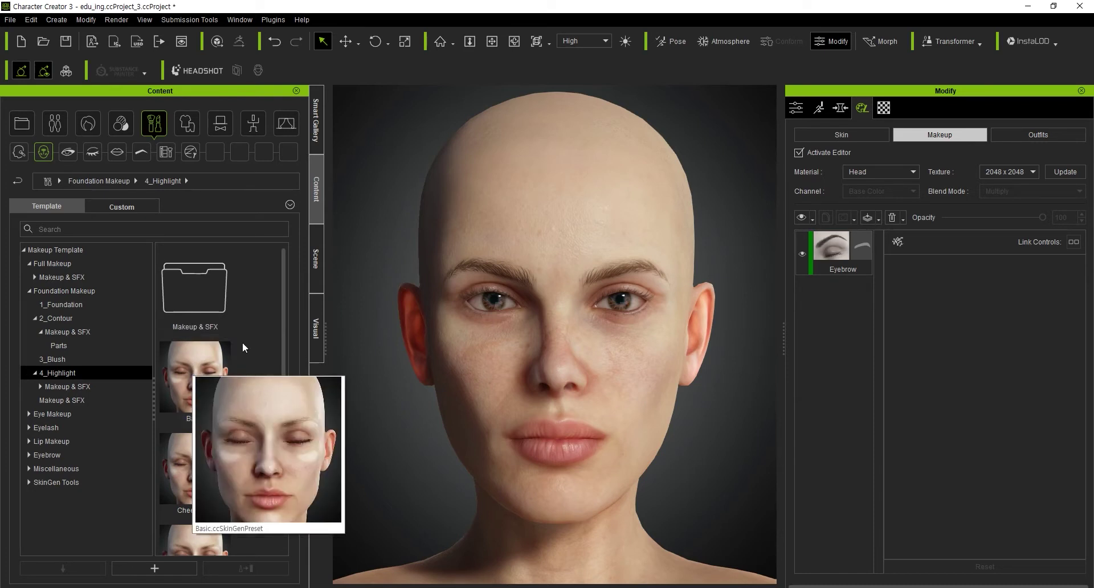
Browse the highlight Makeup & SFX Parts presets, then open Foundation Makeup's Makeup & SFX folder.
{"action": "scroll", "coordinate": [190, 362], "scroll_direction": "down", "scroll_amount": 3}
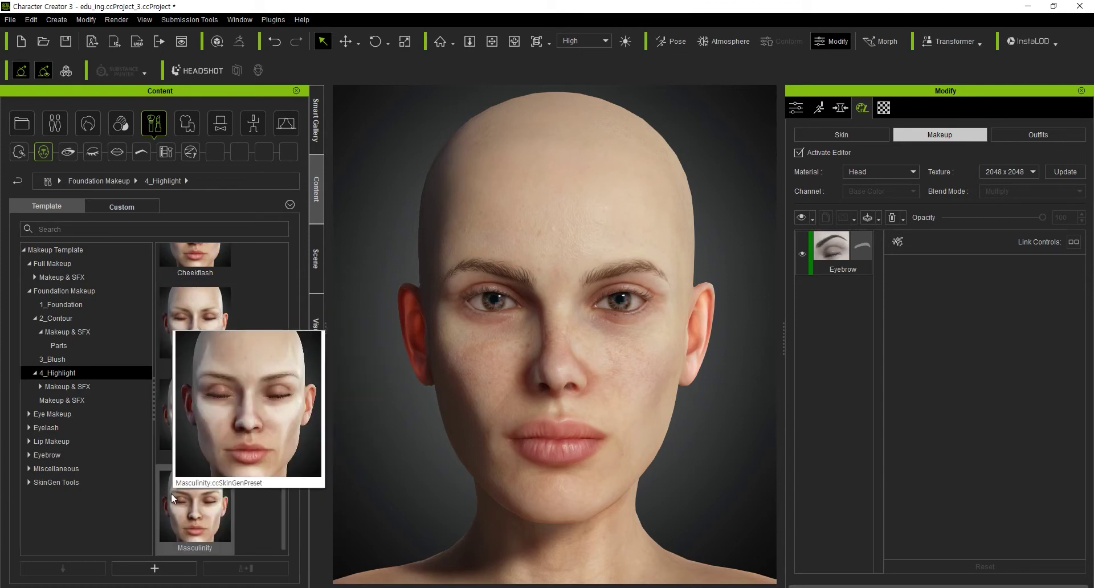
{"action": "scroll", "coordinate": [199, 387], "scroll_direction": "up", "scroll_amount": 5}
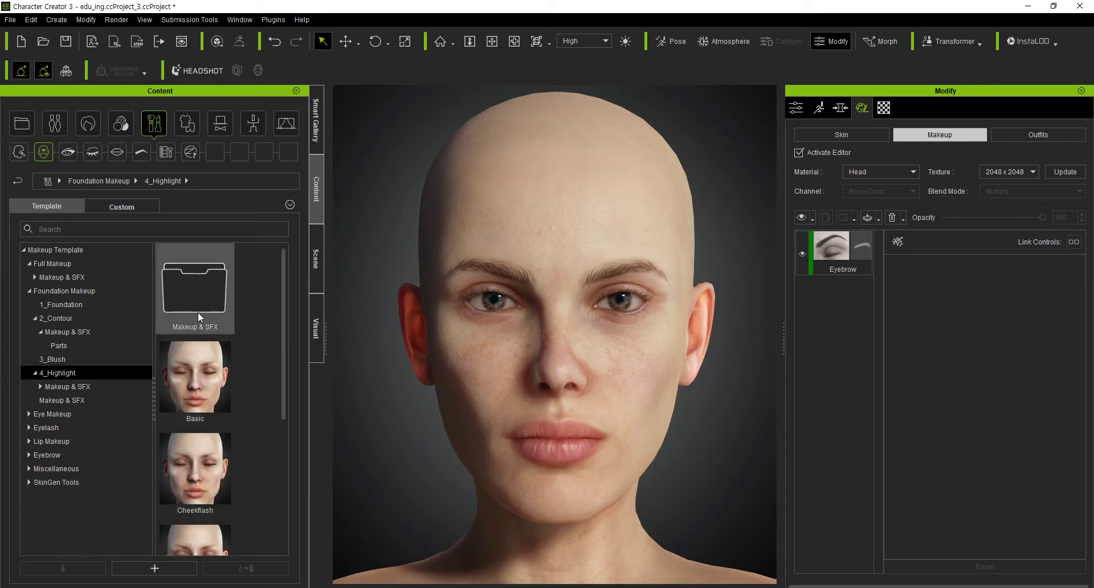
{"action": "double_click", "coordinate": [197, 312]}
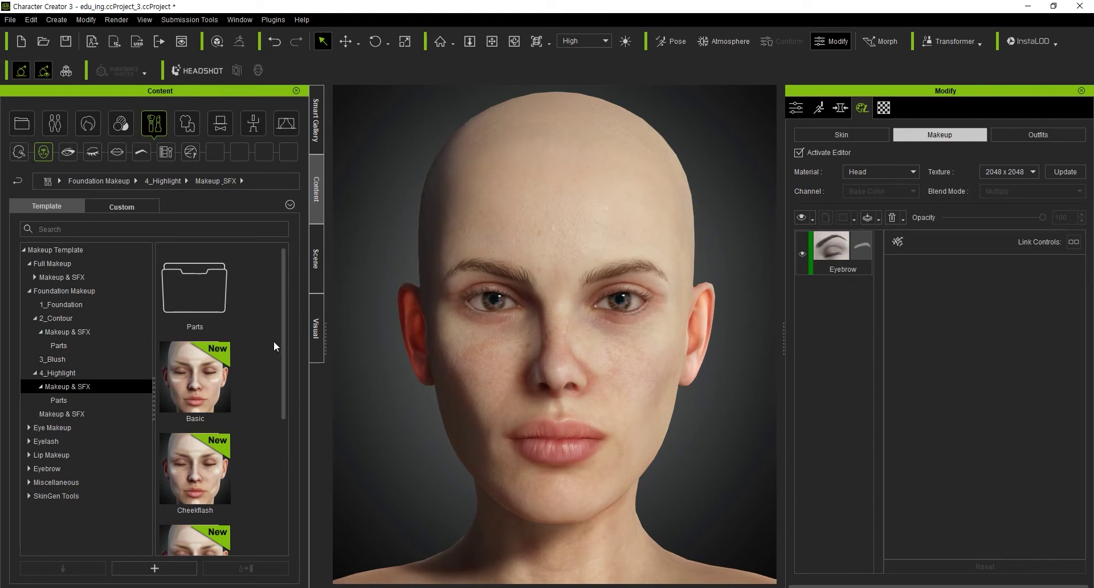
{"action": "mouse_move", "coordinate": [193, 470]}
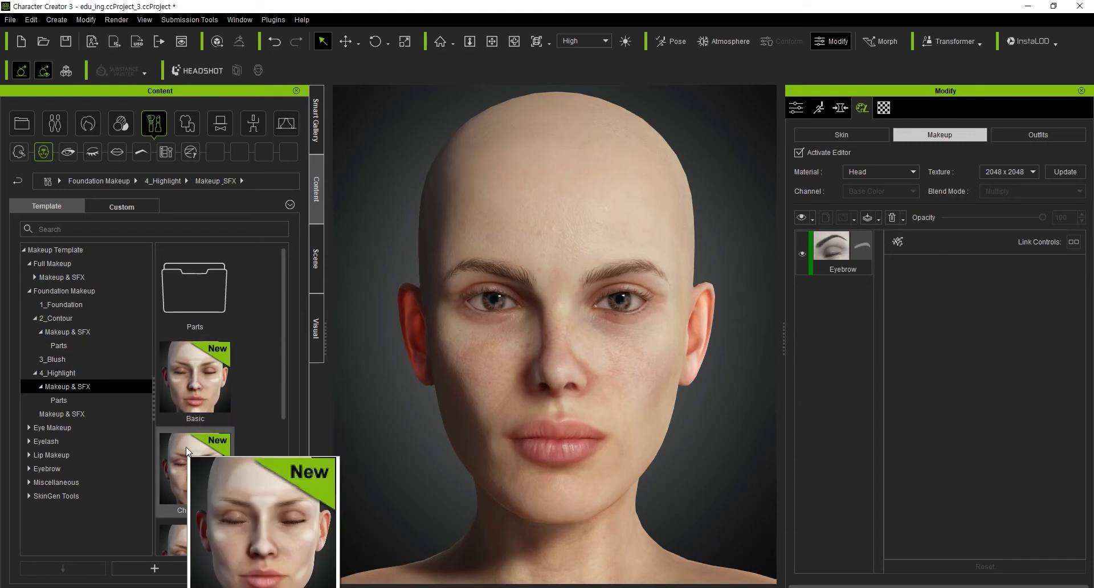
{"action": "scroll", "coordinate": [186, 448], "scroll_direction": "down", "scroll_amount": 3}
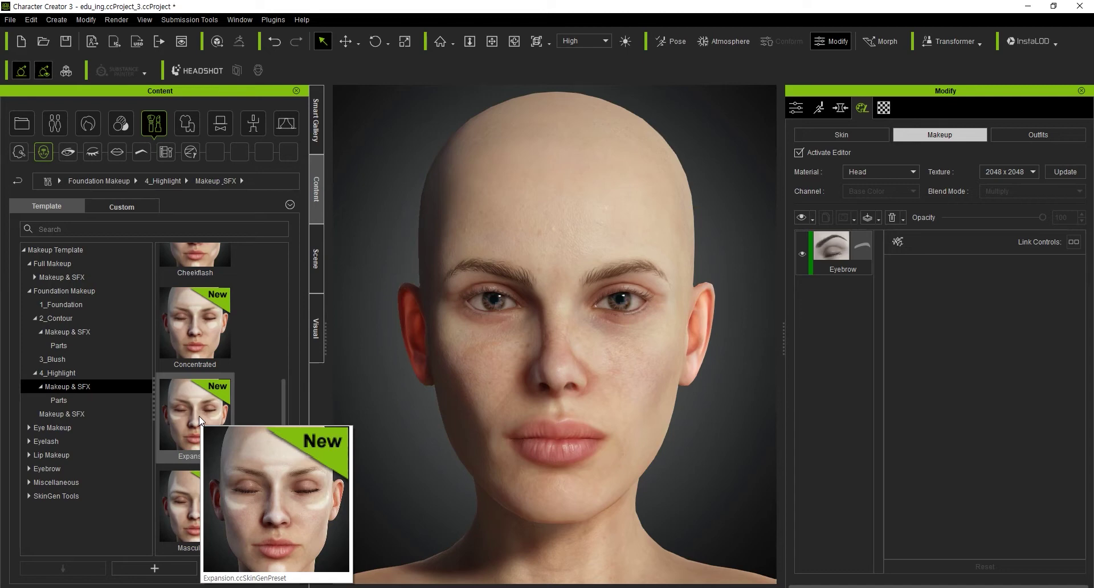
{"action": "scroll", "coordinate": [199, 419], "scroll_direction": "up", "scroll_amount": 10}
{"action": "double_click", "coordinate": [220, 303]}
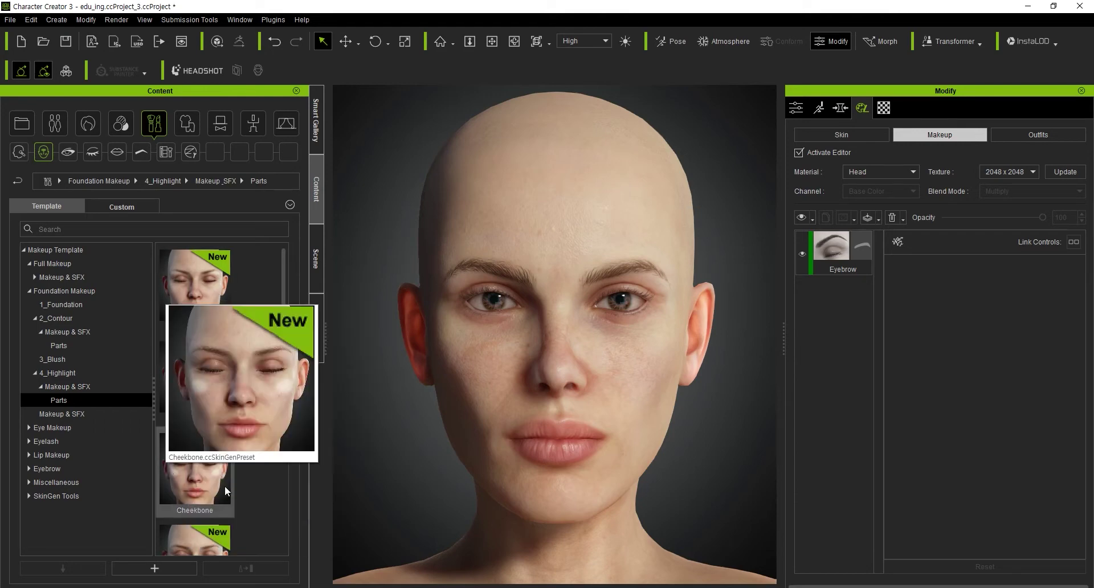
{"action": "scroll", "coordinate": [222, 486], "scroll_direction": "down", "scroll_amount": 4}
{"action": "mouse_move", "coordinate": [195, 445]}
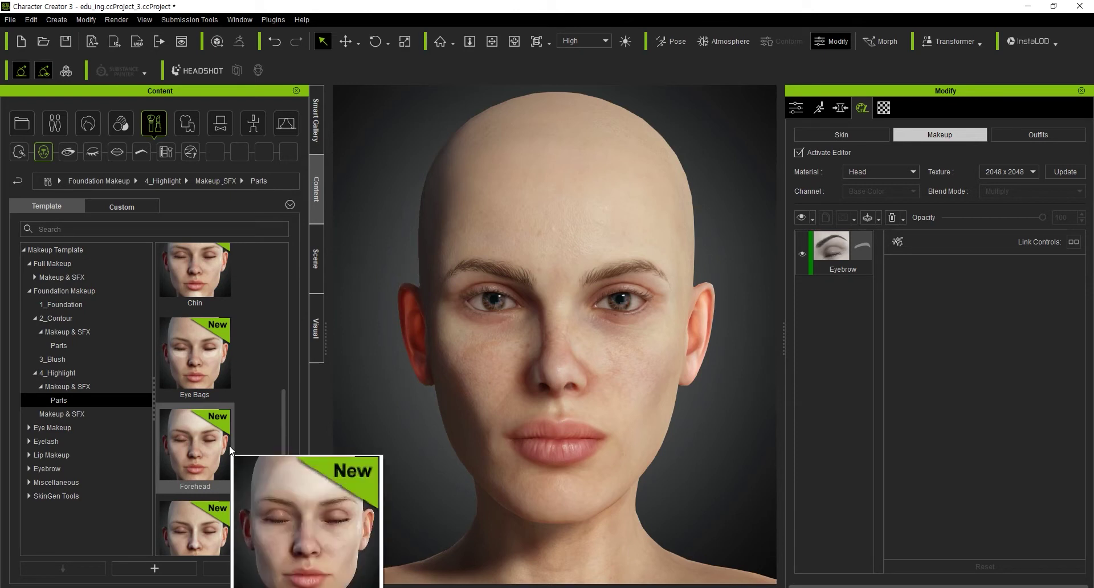
{"action": "scroll", "coordinate": [193, 460], "scroll_direction": "down", "scroll_amount": 1}
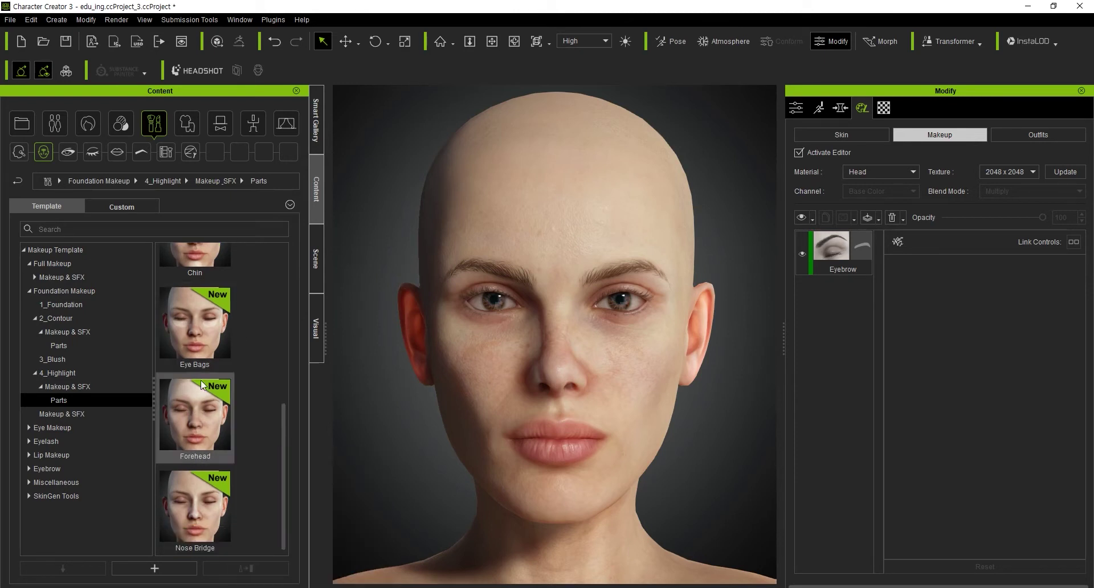
{"action": "scroll", "coordinate": [249, 390], "scroll_direction": "up", "scroll_amount": 3}
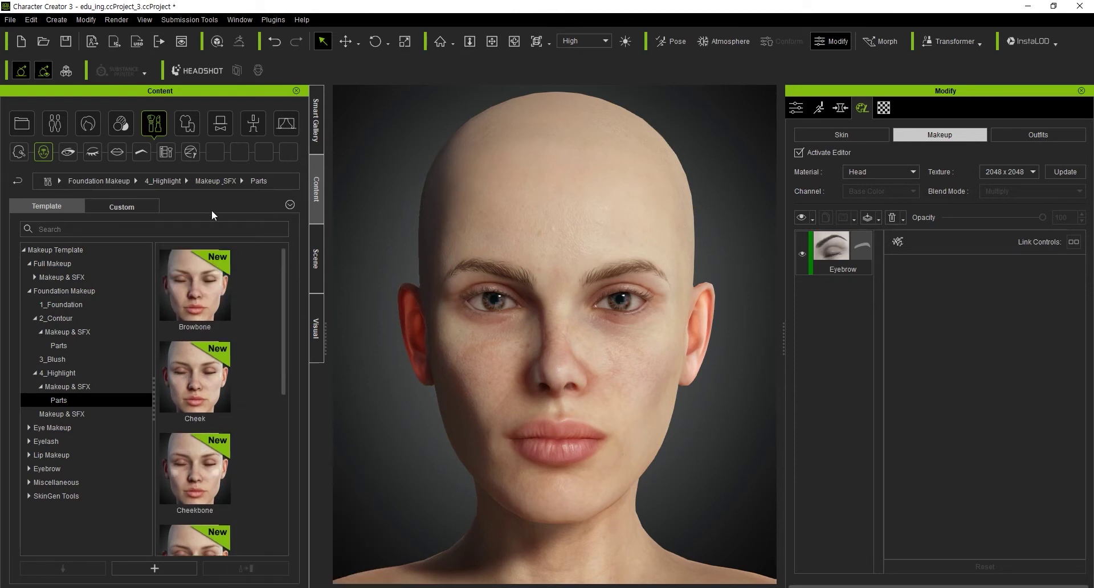
{"action": "left_click", "coordinate": [49, 152]}
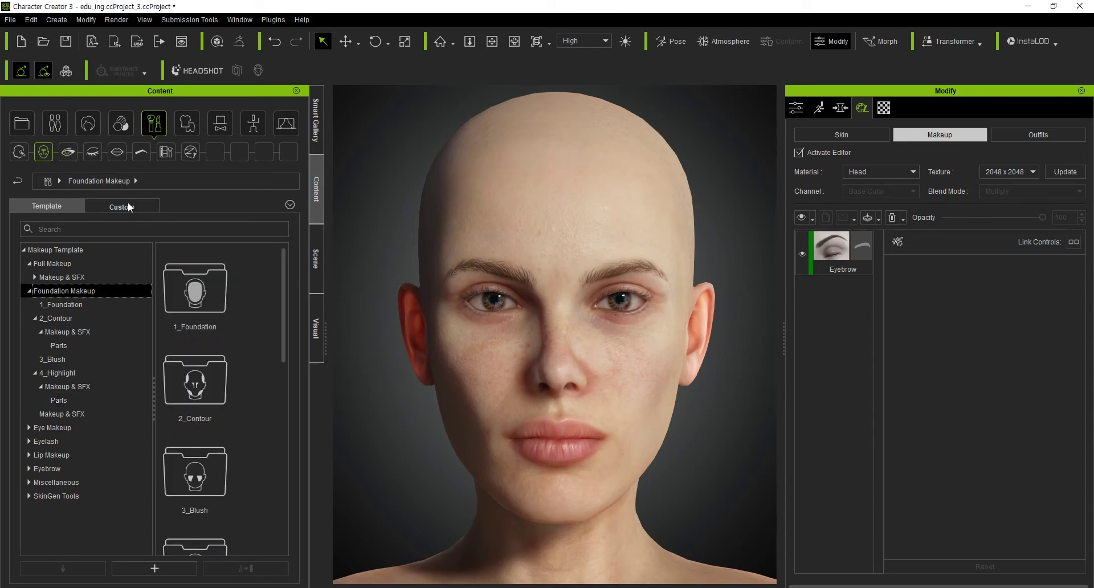
{"action": "double_click", "coordinate": [211, 321]}
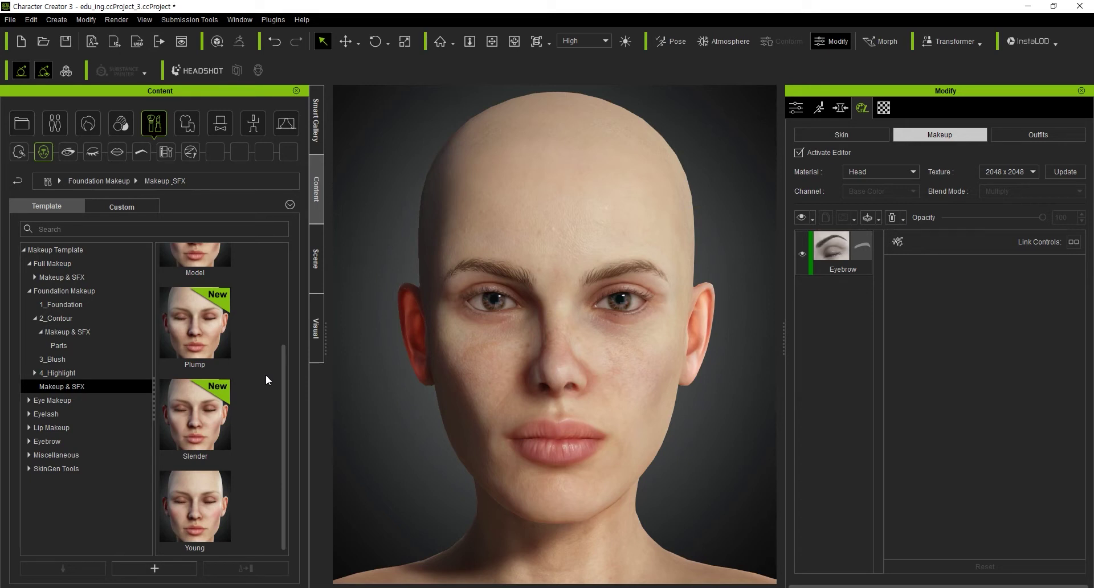
Go back up from Makeup & SFX, switch to Eye Makeup templates, and select its Makeup & SFX folder.
{"action": "key", "text": "Left"}
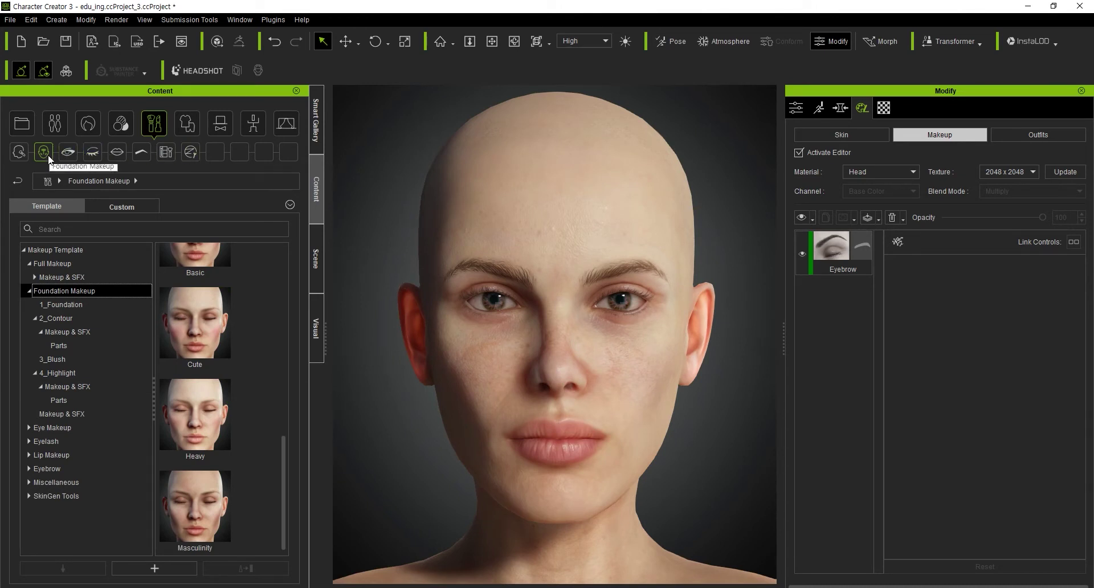
{"action": "left_click", "coordinate": [69, 155]}
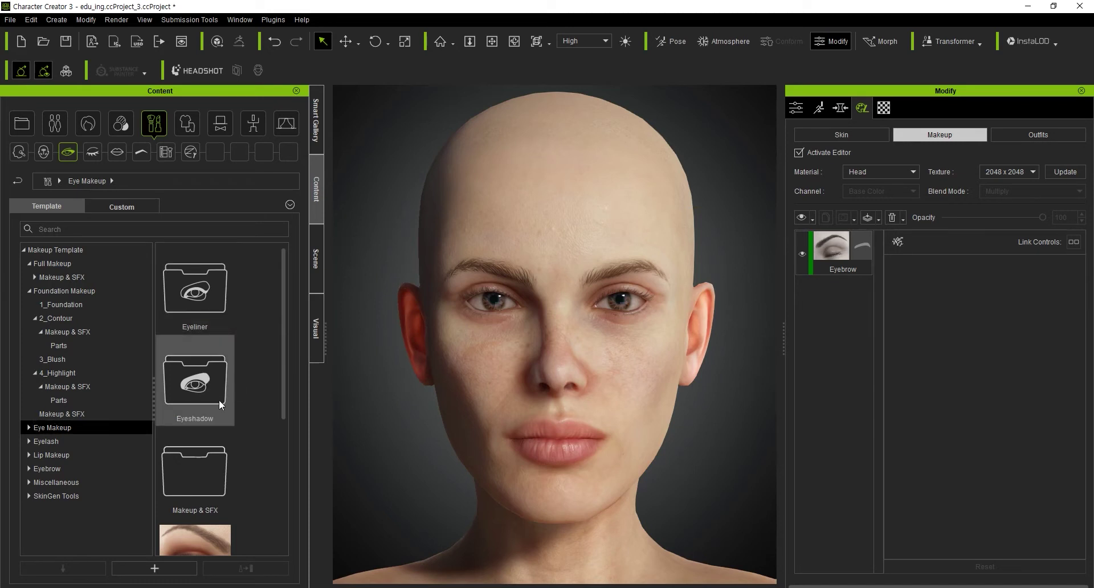
{"action": "left_click", "coordinate": [211, 471]}
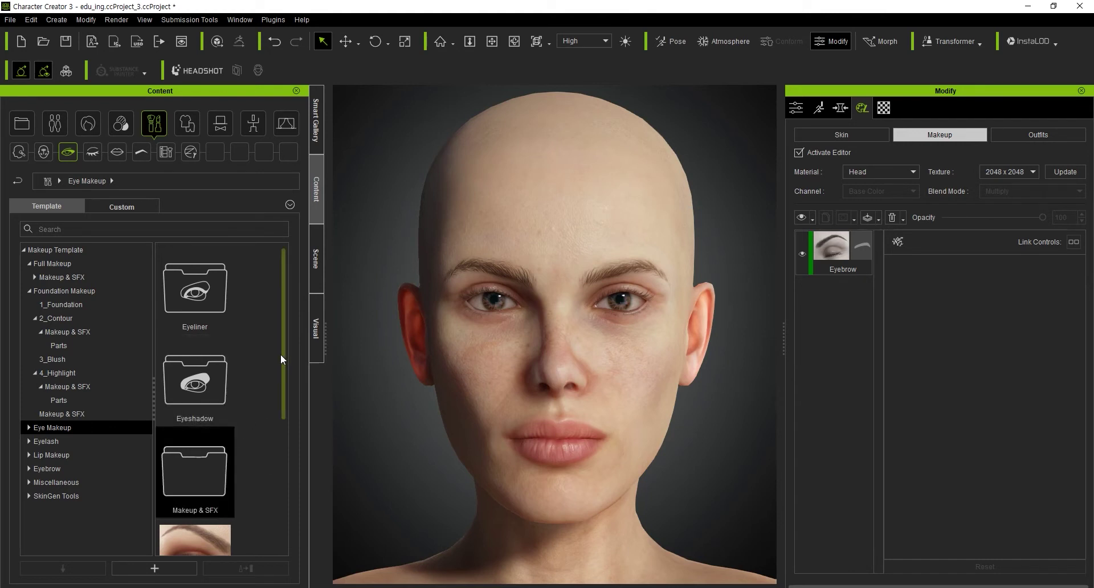
Drag the Extend preset from the Eyeliner folder onto the face for winged liner.
{"action": "left_click_drag", "start_coordinate": [282, 363], "coordinate": [274, 510]}
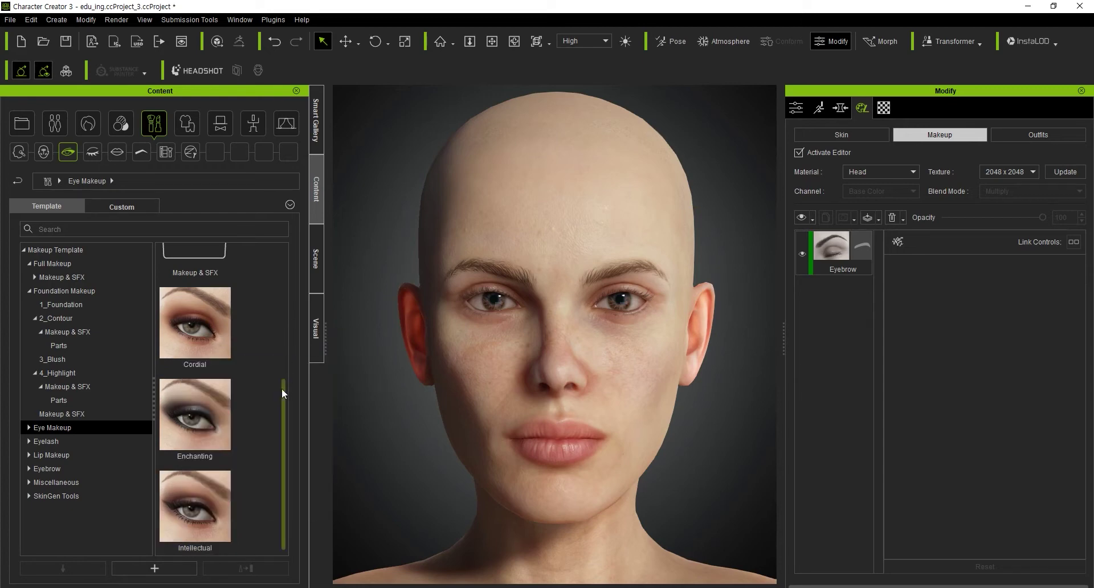
{"action": "left_click_drag", "start_coordinate": [282, 388], "coordinate": [318, 245]}
{"action": "double_click", "coordinate": [213, 279]}
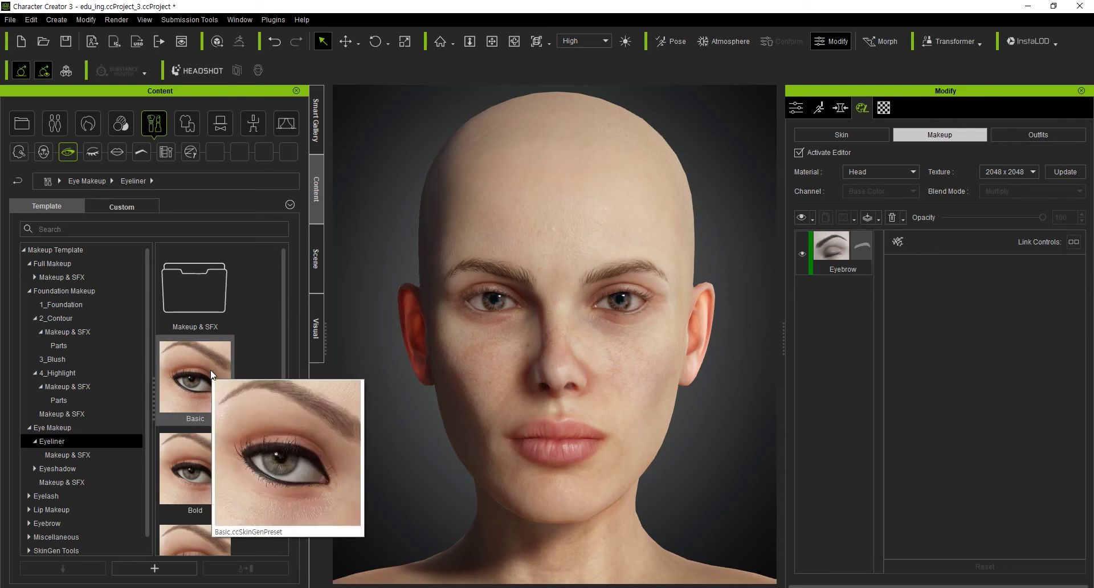
{"action": "scroll", "coordinate": [186, 450], "scroll_direction": "down", "scroll_amount": 3}
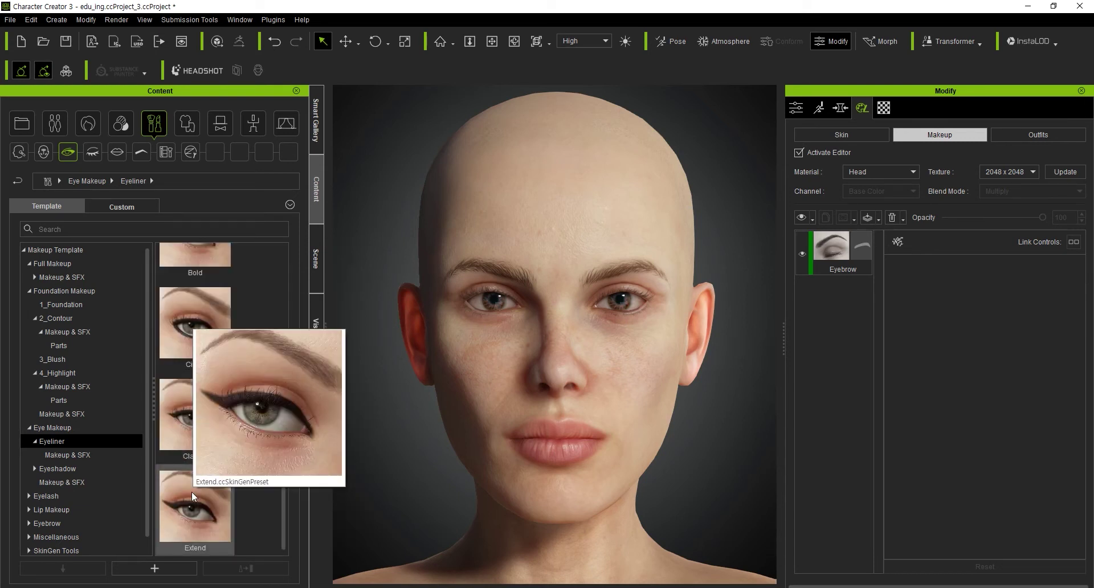
{"action": "mouse_move", "coordinate": [188, 510]}
{"action": "left_mouse_down"}
{"action": "mouse_move", "coordinate": [328, 454]}
{"action": "mouse_move", "coordinate": [553, 295]}
{"action": "left_mouse_up"}
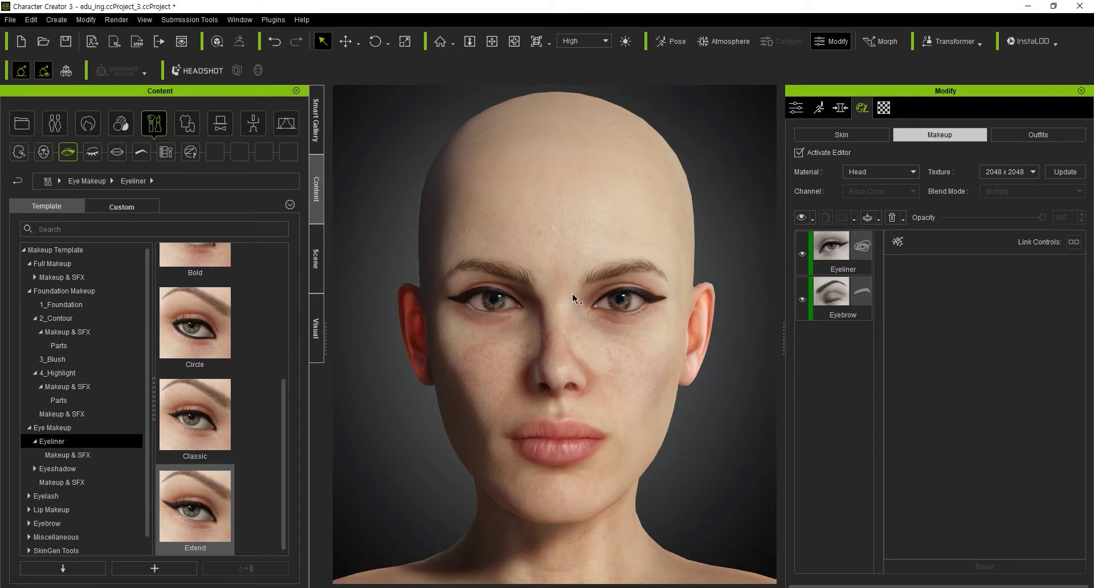
Compare the Eyeliner layer on and off, then lower its opacity to 48.
{"action": "left_click", "coordinate": [831, 251]}
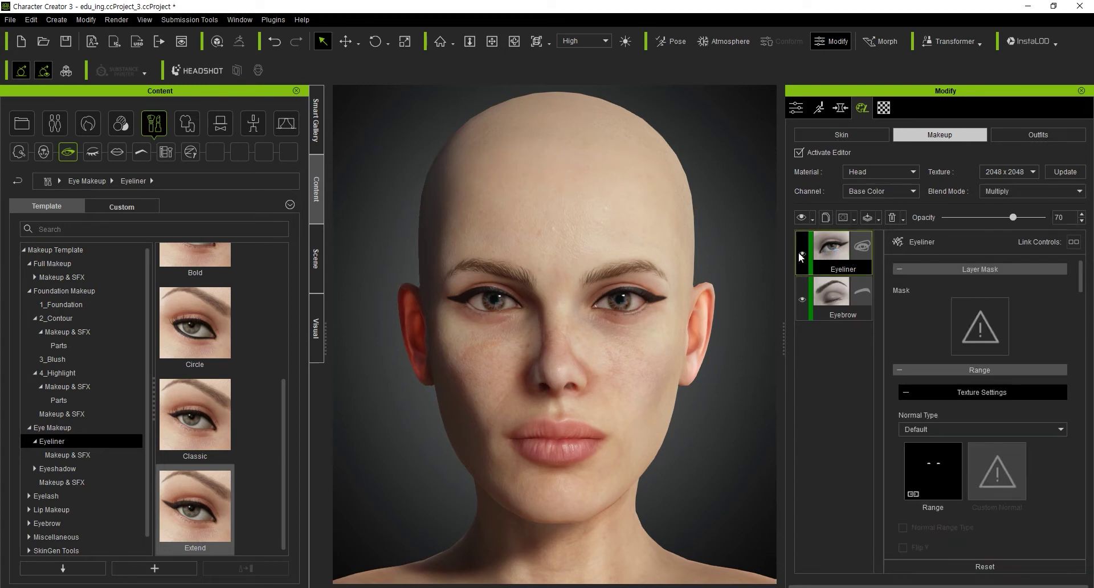
{"action": "left_click", "coordinate": [802, 254]}
{"action": "left_click", "coordinate": [801, 255]}
{"action": "mouse_move", "coordinate": [1012, 217]}
{"action": "left_mouse_down"}
{"action": "mouse_move", "coordinate": [956, 219]}
{"action": "mouse_move", "coordinate": [992, 220]}
{"action": "left_mouse_up"}
{"action": "scroll", "coordinate": [1080, 285], "scroll_direction": "down", "scroll_amount": 3}
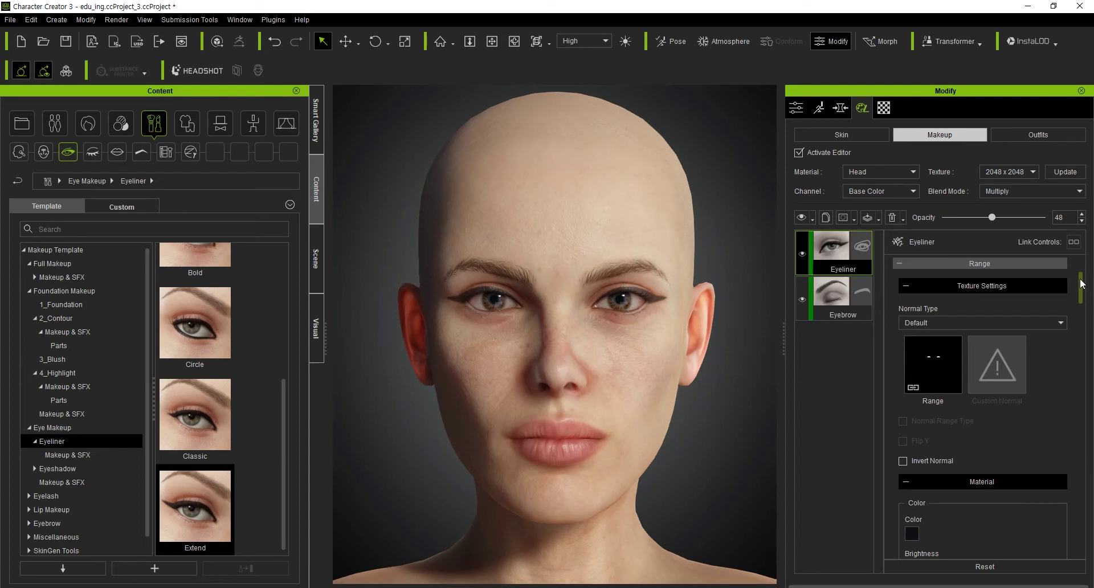
{"action": "scroll", "coordinate": [1081, 283], "scroll_direction": "down", "scroll_amount": 5}
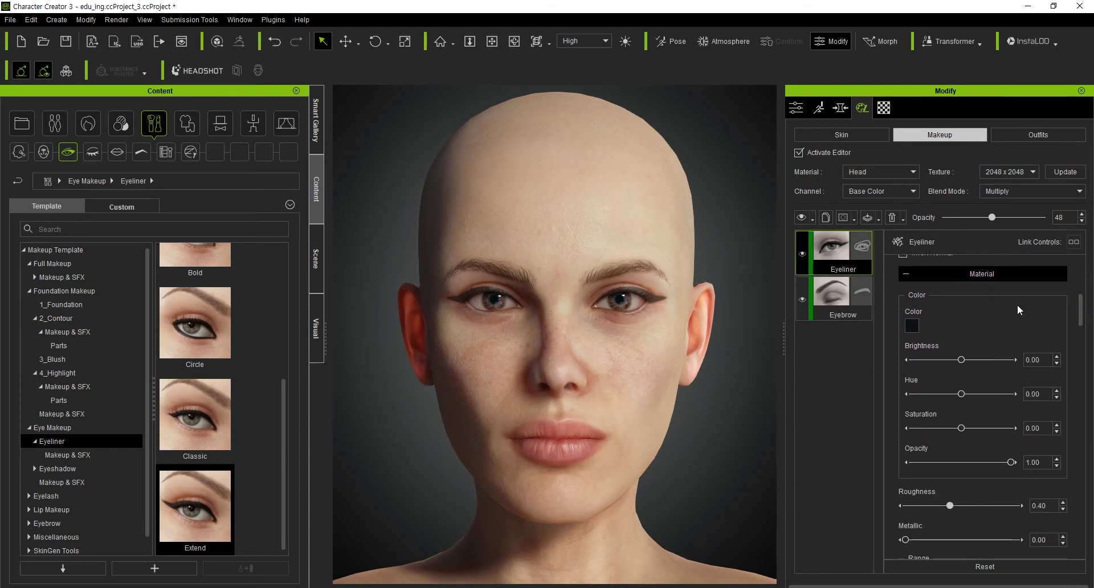
{"action": "left_click", "coordinate": [911, 327]}
{"action": "left_click_drag", "start_coordinate": [580, 170], "coordinate": [940, 161]}
{"action": "left_click_drag", "start_coordinate": [929, 223], "coordinate": [907, 188]}
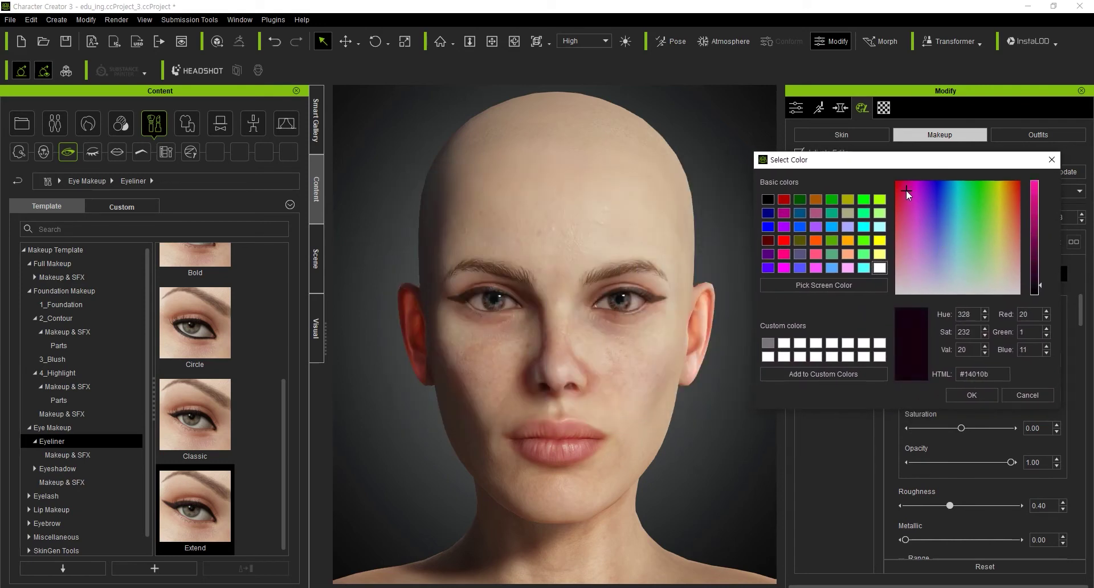
{"action": "mouse_move", "coordinate": [1040, 289]}
{"action": "left_mouse_down"}
{"action": "mouse_move", "coordinate": [1045, 206]}
{"action": "mouse_move", "coordinate": [1000, 203]}
{"action": "left_mouse_up"}
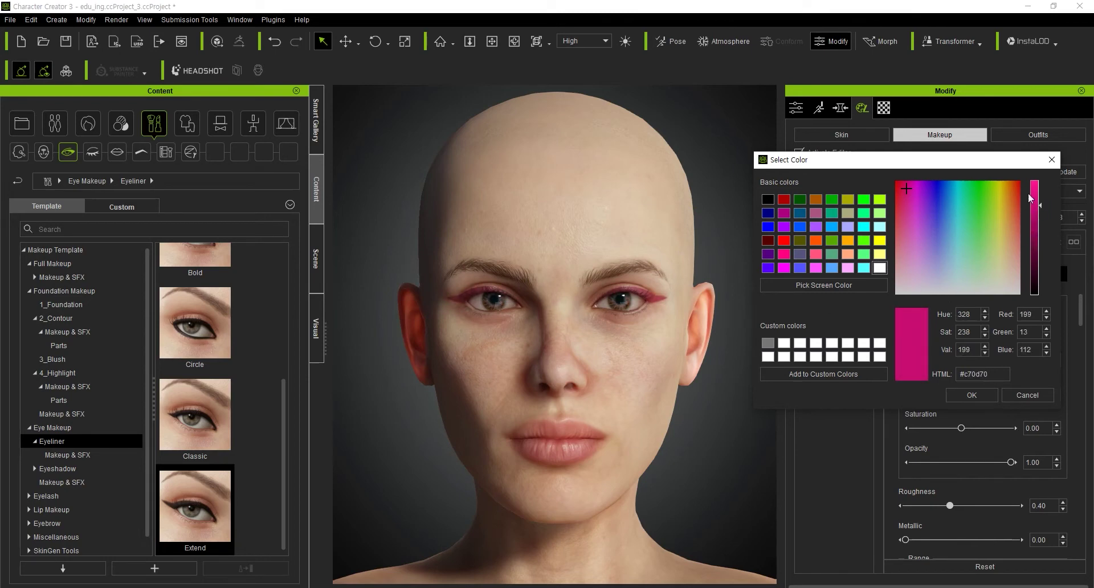
{"action": "left_click_drag", "start_coordinate": [972, 222], "coordinate": [990, 233]}
{"action": "left_click_drag", "start_coordinate": [1040, 206], "coordinate": [1031, 278]}
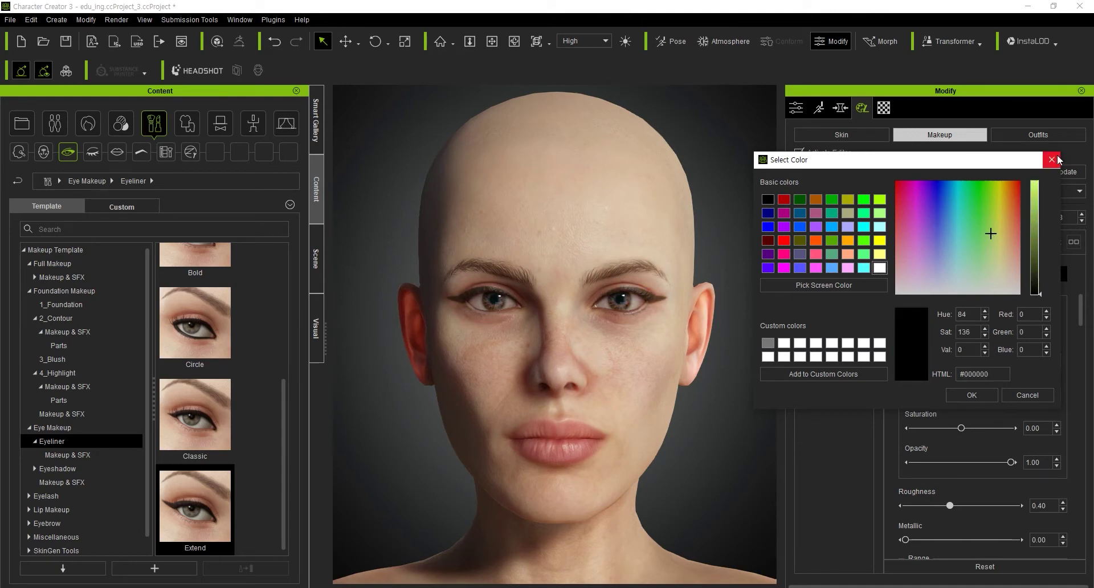
{"action": "left_click", "coordinate": [1051, 159]}
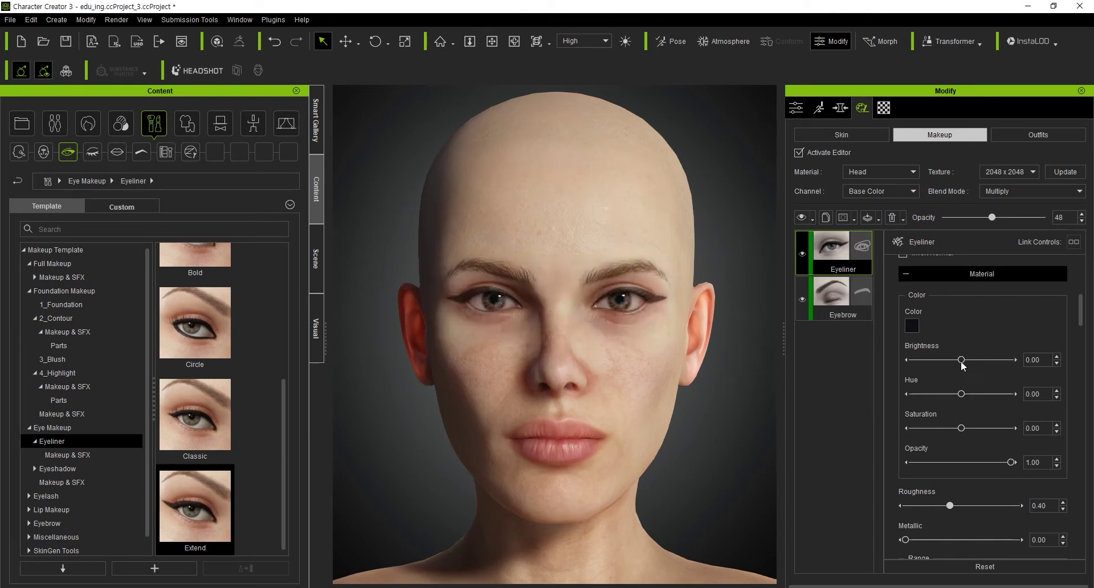
{"action": "left_click_drag", "start_coordinate": [1080, 322], "coordinate": [1081, 343]}
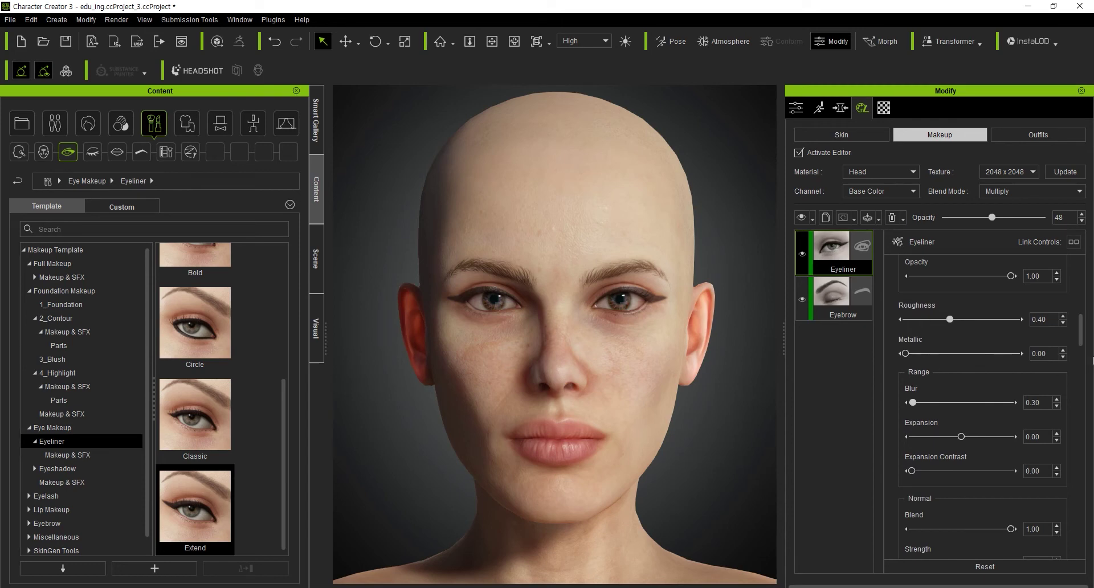
{"action": "mouse_move", "coordinate": [1080, 335]}
{"action": "left_mouse_down"}
{"action": "mouse_move", "coordinate": [1058, 539]}
{"action": "mouse_move", "coordinate": [1066, 237]}
{"action": "left_mouse_up"}
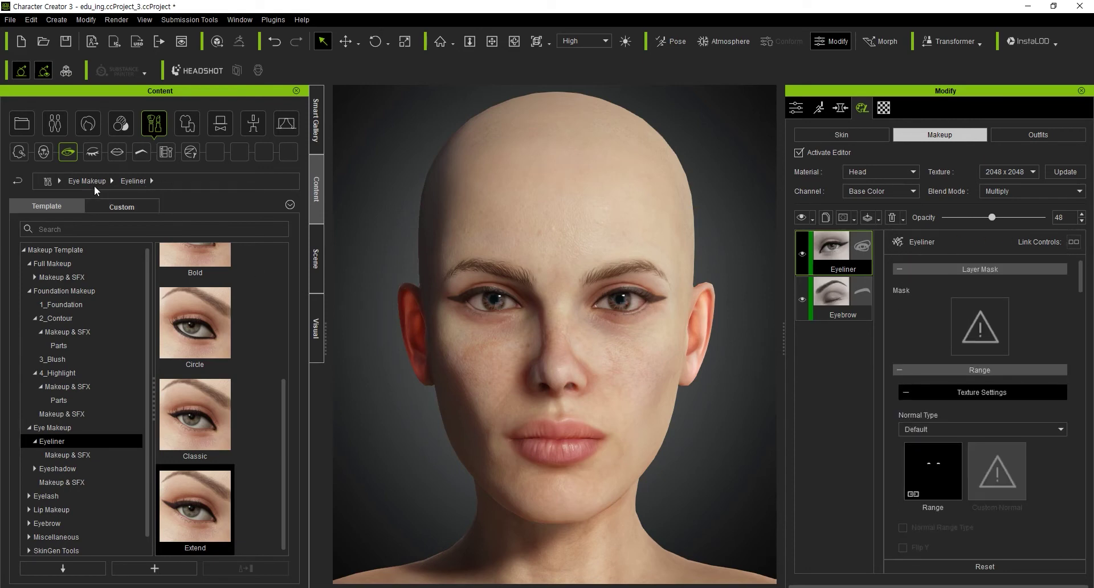
{"action": "left_click", "coordinate": [67, 153]}
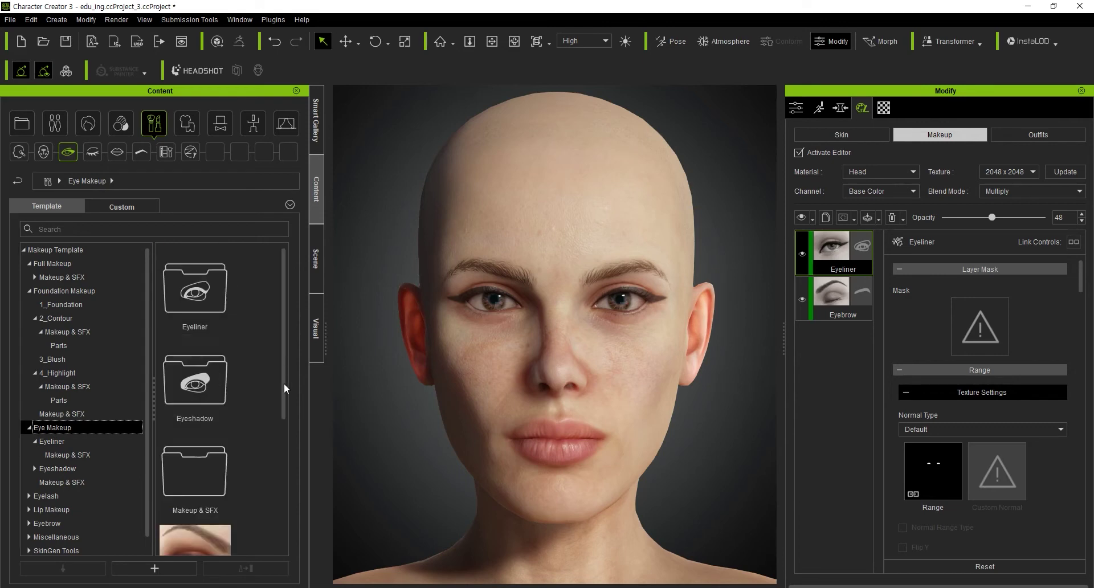
Open Eyeshadow > Makeup & SFX and drag the Cherry Blossoms preset onto the face.
{"action": "double_click", "coordinate": [210, 372]}
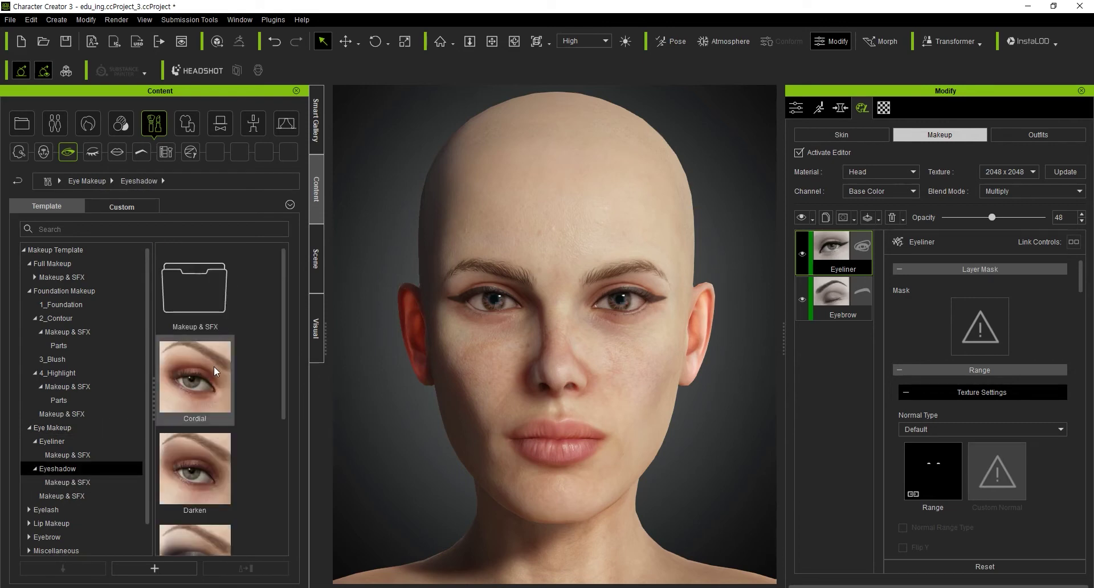
{"action": "scroll", "coordinate": [216, 368], "scroll_direction": "down", "scroll_amount": 3}
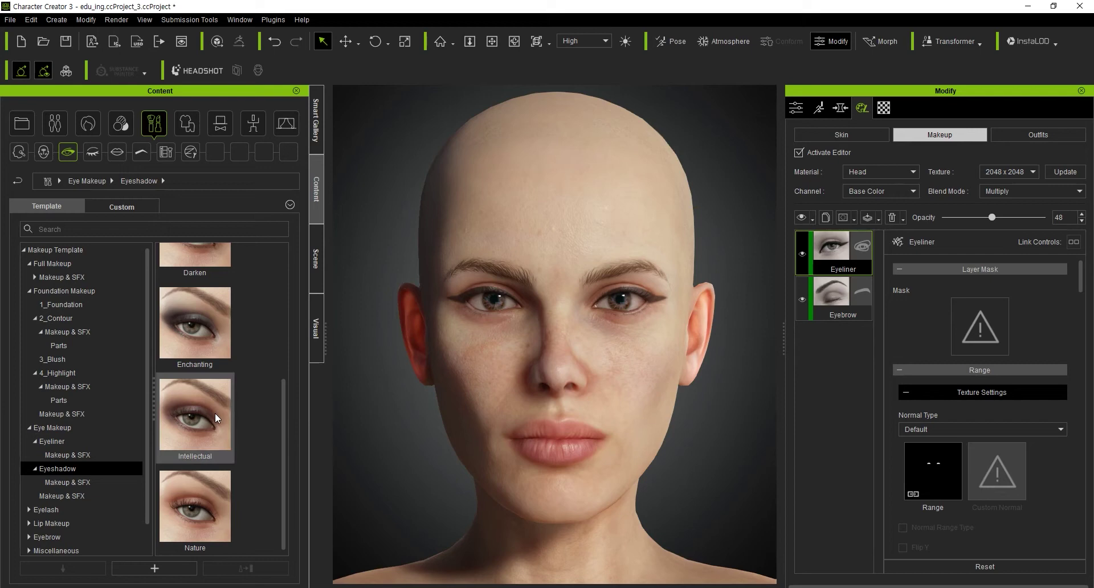
{"action": "scroll", "coordinate": [214, 421], "scroll_direction": "up", "scroll_amount": 3}
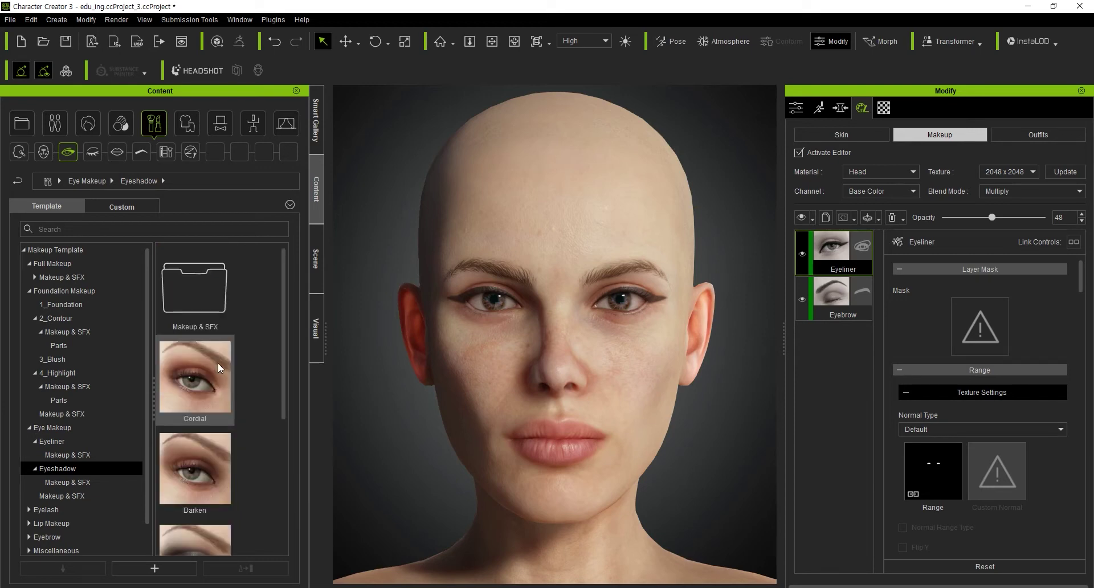
{"action": "double_click", "coordinate": [214, 292]}
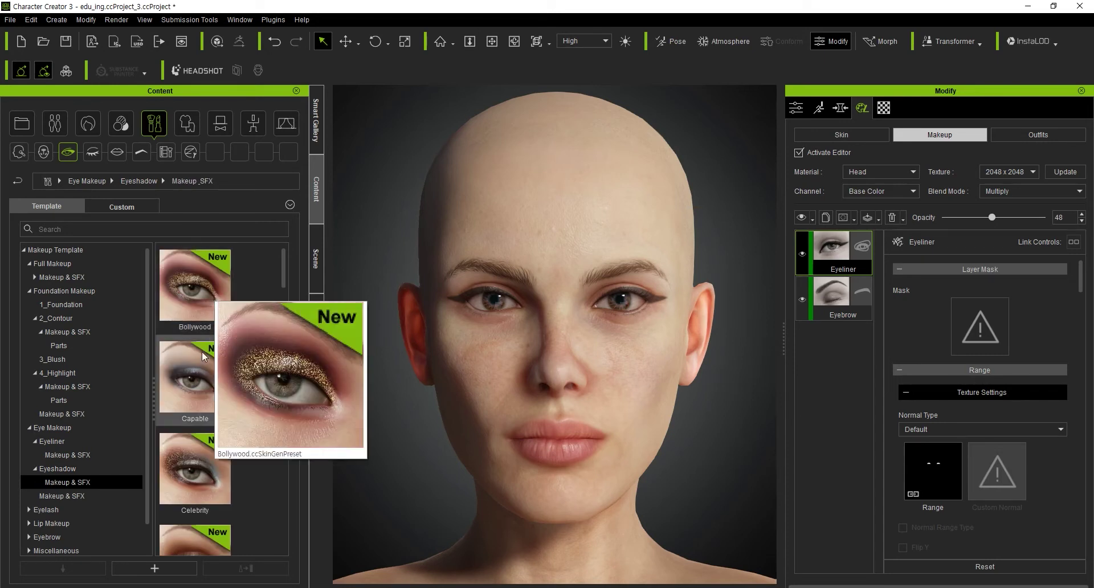
{"action": "mouse_move", "coordinate": [195, 286]}
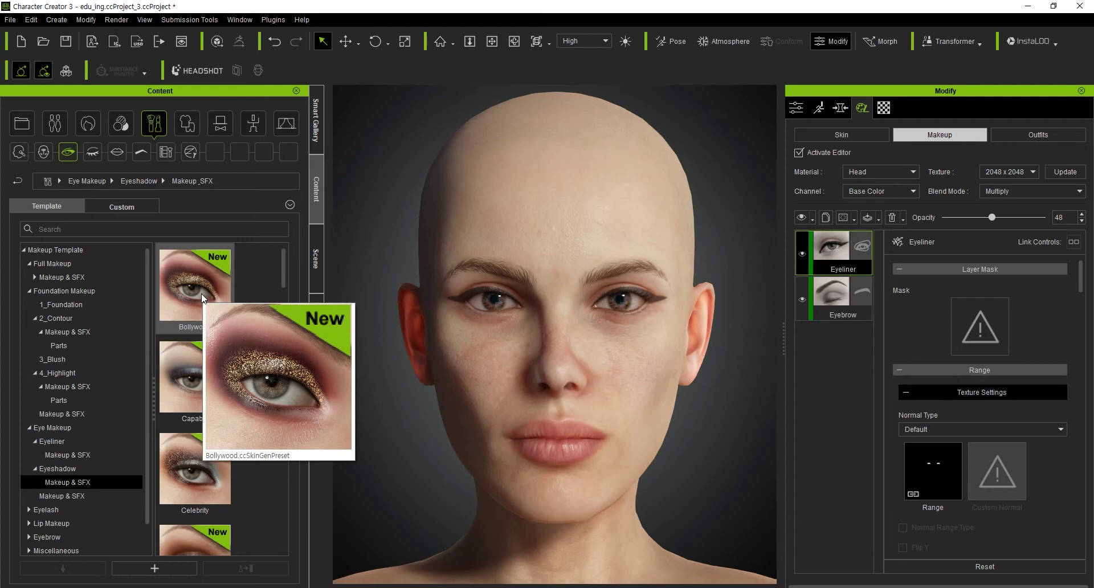
{"action": "left_click_drag", "start_coordinate": [1081, 282], "coordinate": [1085, 438]}
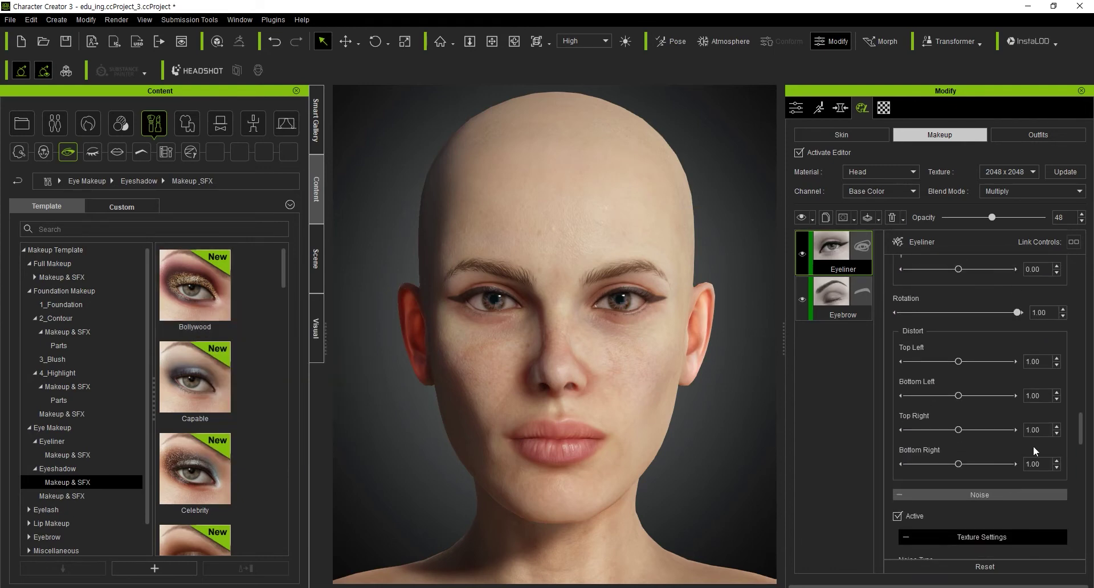
{"action": "left_click_drag", "start_coordinate": [1083, 428], "coordinate": [1088, 274]}
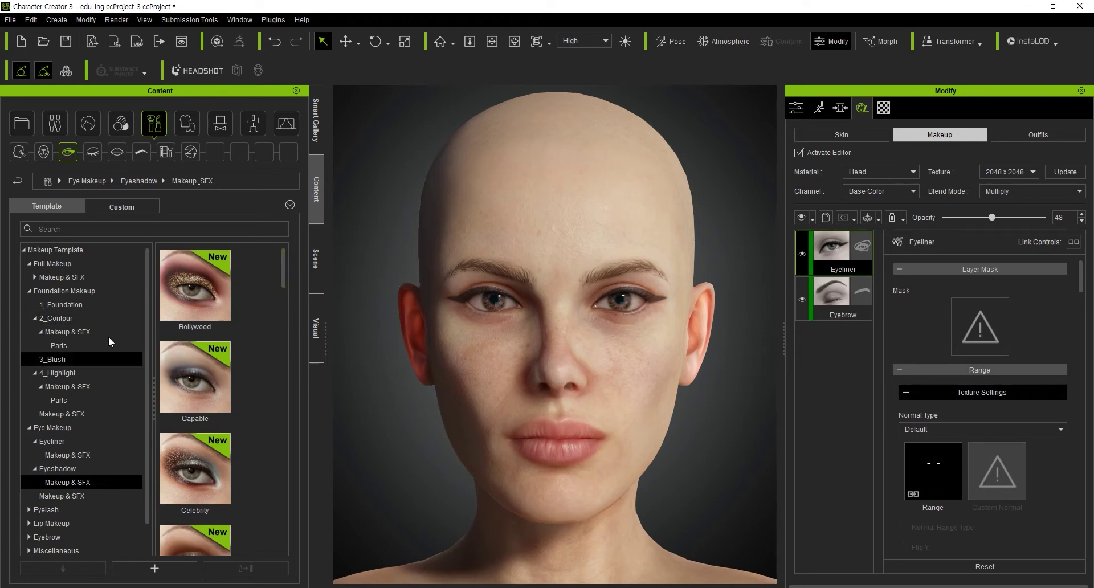
{"action": "scroll", "coordinate": [281, 289], "scroll_direction": "down", "scroll_amount": 1}
{"action": "scroll", "coordinate": [280, 289], "scroll_direction": "down", "scroll_amount": 2}
{"action": "scroll", "coordinate": [278, 302], "scroll_direction": "down", "scroll_amount": 1}
{"action": "left_click_drag", "start_coordinate": [215, 295], "coordinate": [508, 285]}
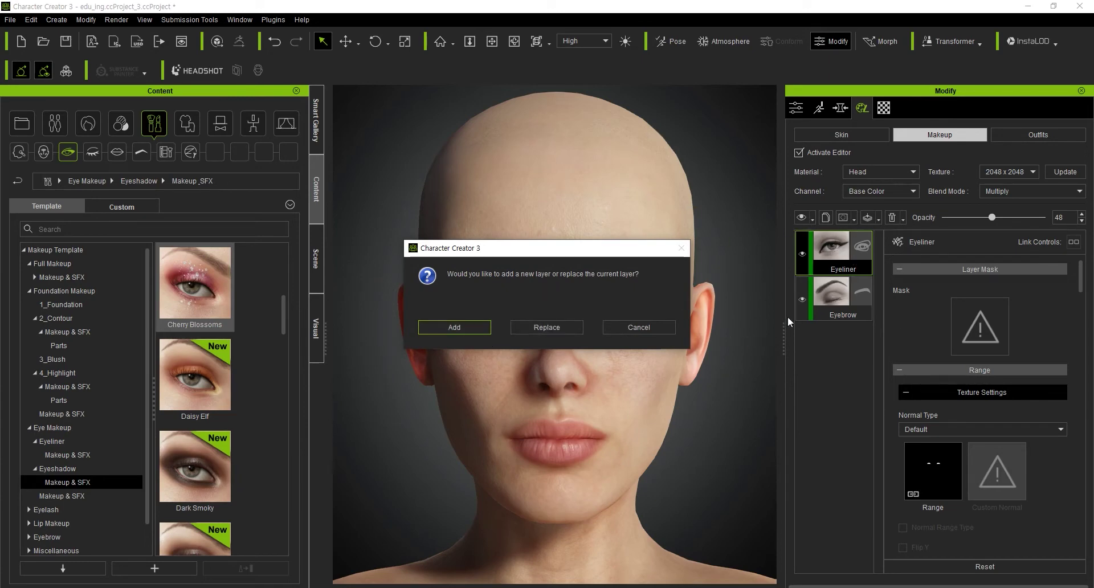
Add Cherry Blossoms eyeshadow as a new layer and move the Eyeliner layer back above it.
{"action": "left_click", "coordinate": [453, 327]}
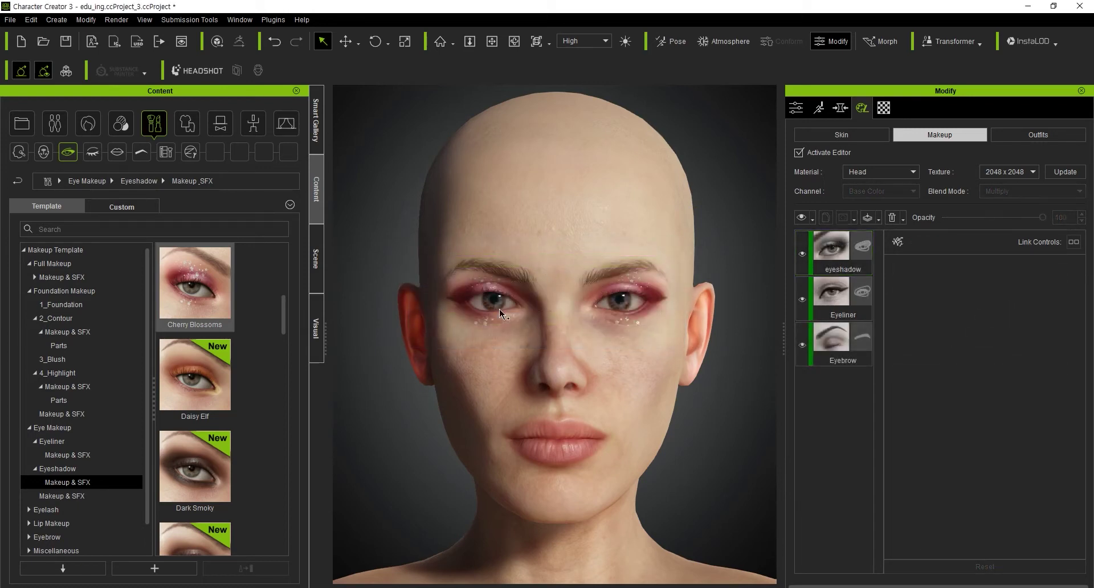
{"action": "left_click_drag", "start_coordinate": [829, 293], "coordinate": [841, 236]}
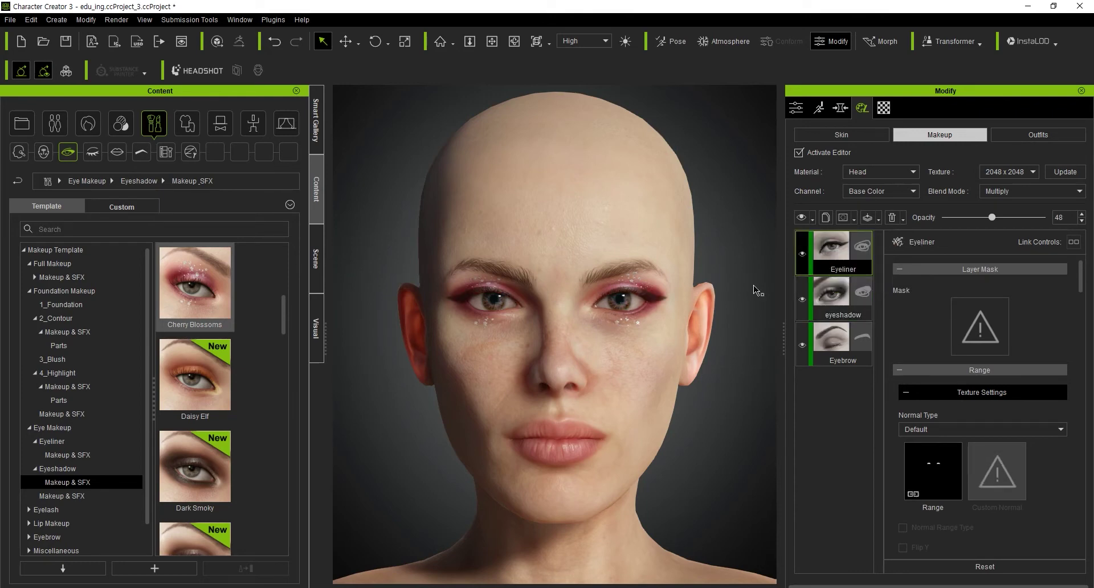
{"action": "scroll", "coordinate": [462, 320], "scroll_direction": "up", "scroll_amount": 3}
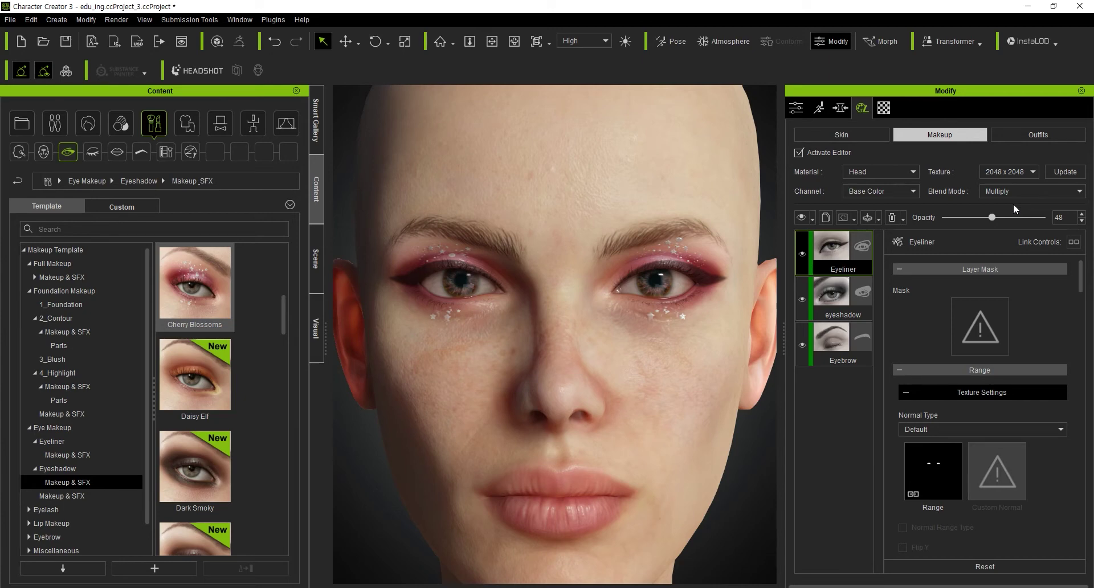
Frame the head, select the Cherry Blossoms eyeshadow layer and lower its opacity from 100 to 83.
{"action": "scroll", "coordinate": [453, 375], "scroll_direction": "down", "scroll_amount": 2}
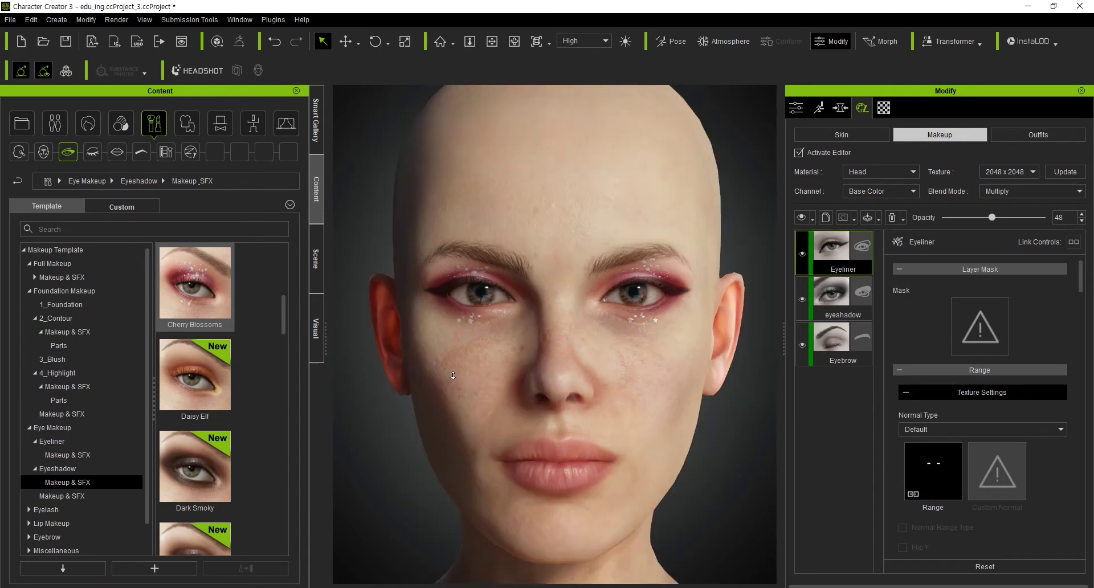
{"action": "scroll", "coordinate": [453, 375], "scroll_direction": "down", "scroll_amount": 2}
{"action": "middle_click_drag", "start_coordinate": [585, 396], "coordinate": [596, 371]}
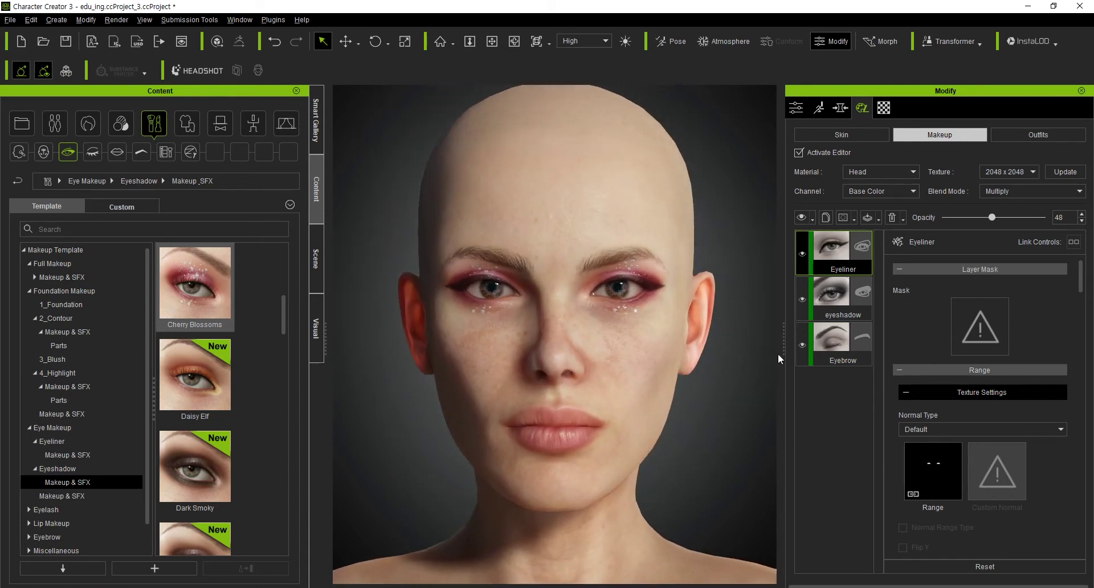
{"action": "left_click", "coordinate": [835, 312]}
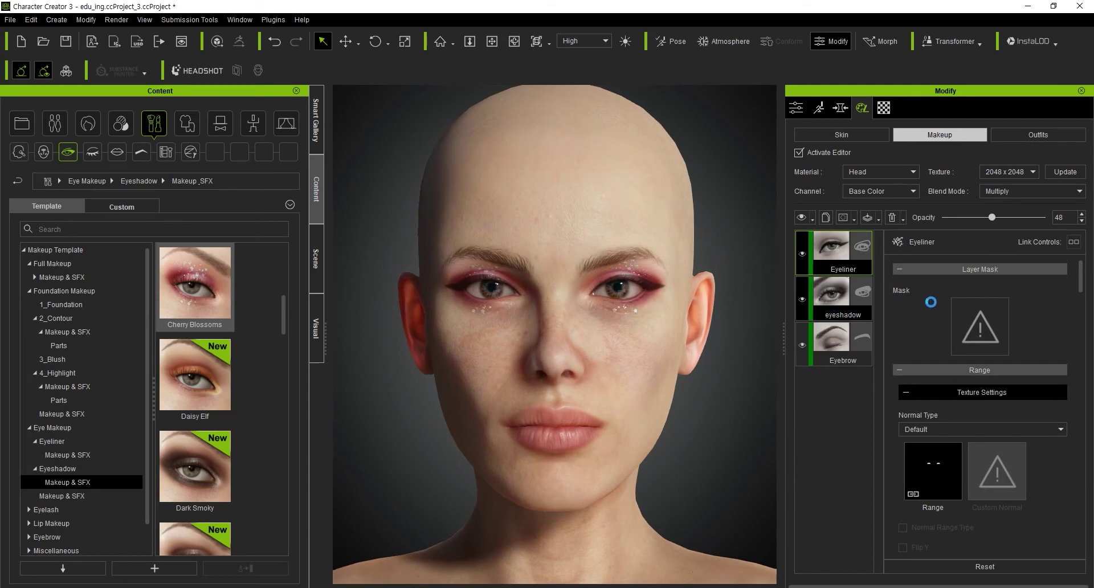
{"action": "mouse_move", "coordinate": [1041, 217]}
{"action": "left_mouse_down"}
{"action": "mouse_move", "coordinate": [1005, 217]}
{"action": "mouse_move", "coordinate": [1025, 217]}
{"action": "left_mouse_up"}
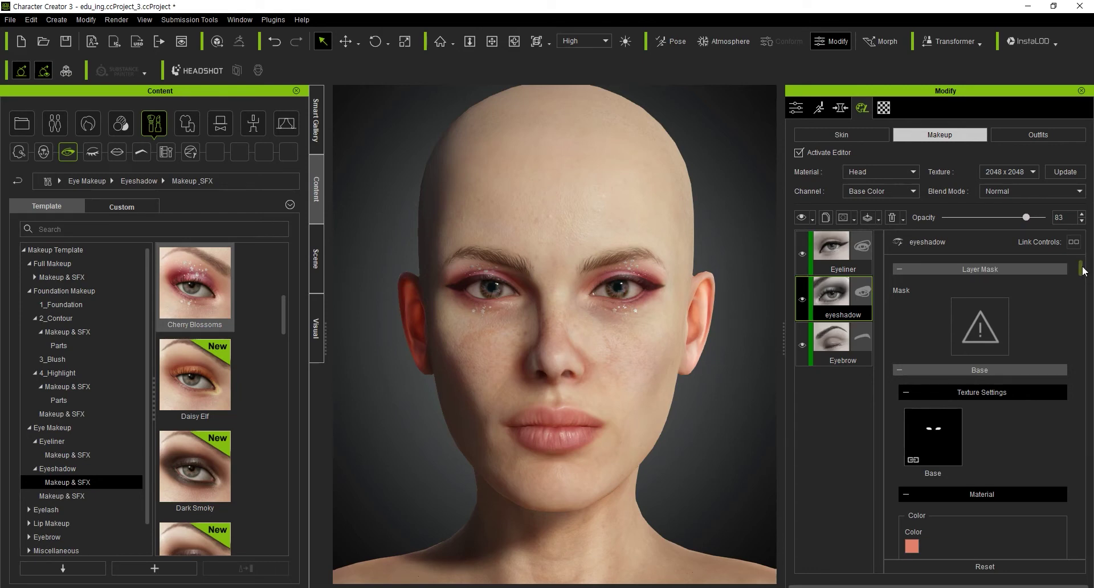
{"action": "left_click_drag", "start_coordinate": [1081, 269], "coordinate": [1081, 282]}
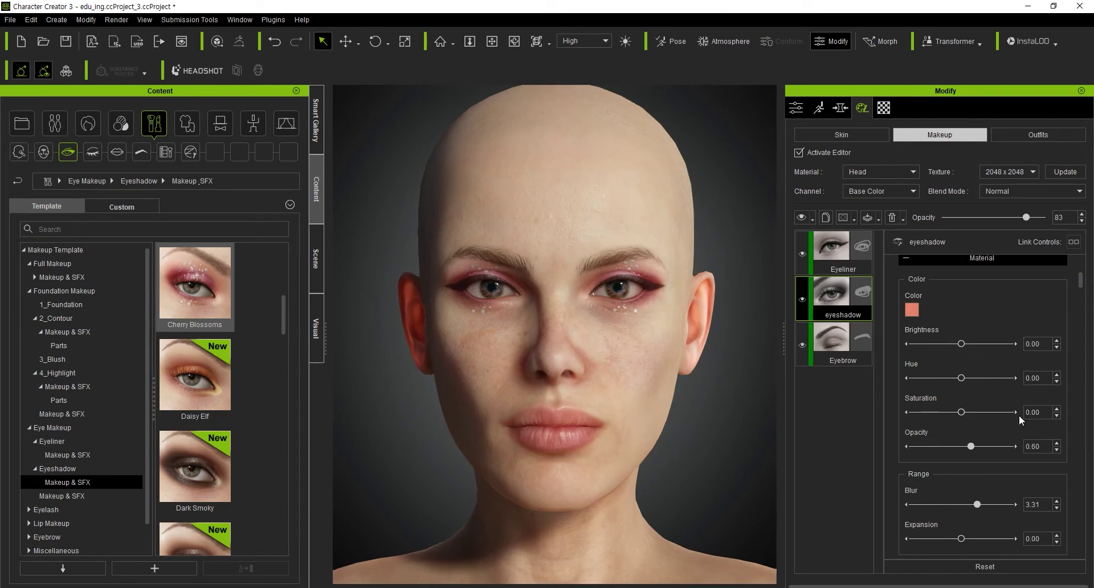
{"action": "left_click_drag", "start_coordinate": [1085, 288], "coordinate": [1082, 291]}
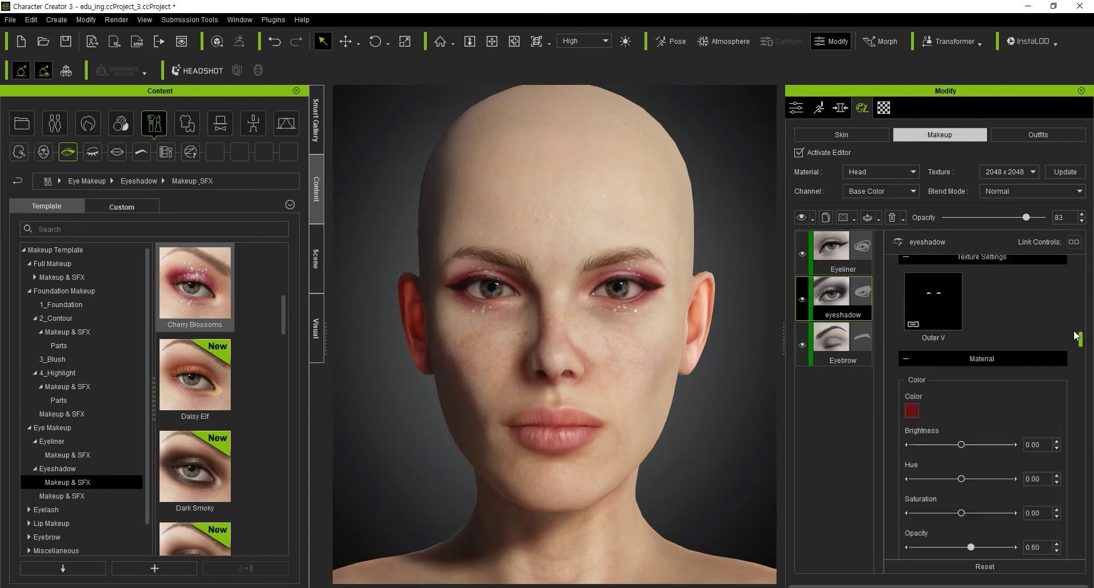
{"action": "left_click_drag", "start_coordinate": [1076, 333], "coordinate": [1071, 365]}
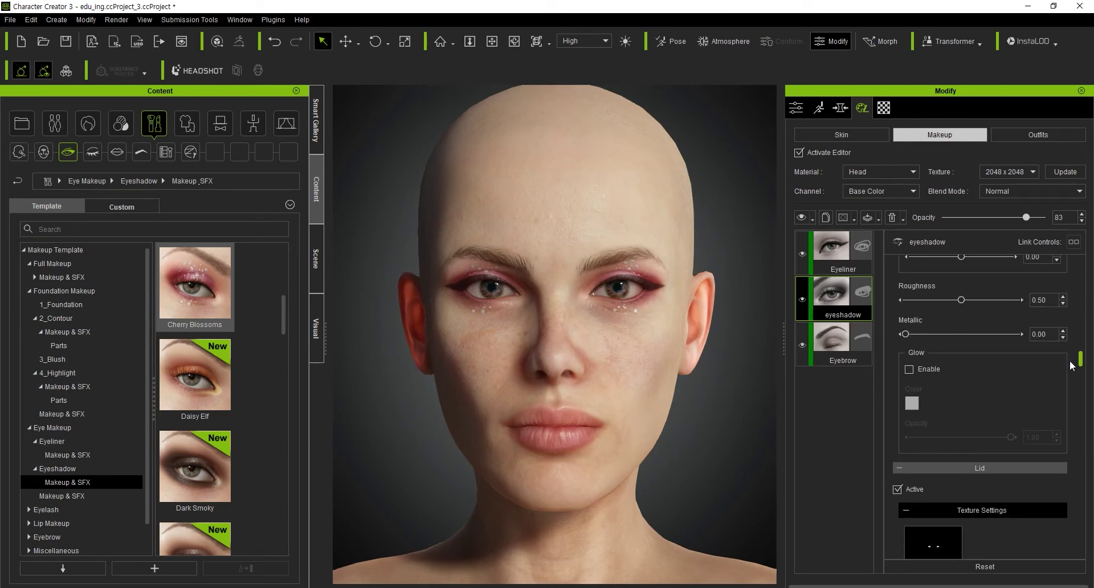
{"action": "left_click_drag", "start_coordinate": [1071, 366], "coordinate": [1062, 477]}
{"action": "scroll", "coordinate": [1061, 476], "scroll_direction": "up", "scroll_amount": 1}
{"action": "scroll", "coordinate": [997, 399], "scroll_direction": "up", "scroll_amount": 2}
{"action": "scroll", "coordinate": [940, 319], "scroll_direction": "up", "scroll_amount": 2}
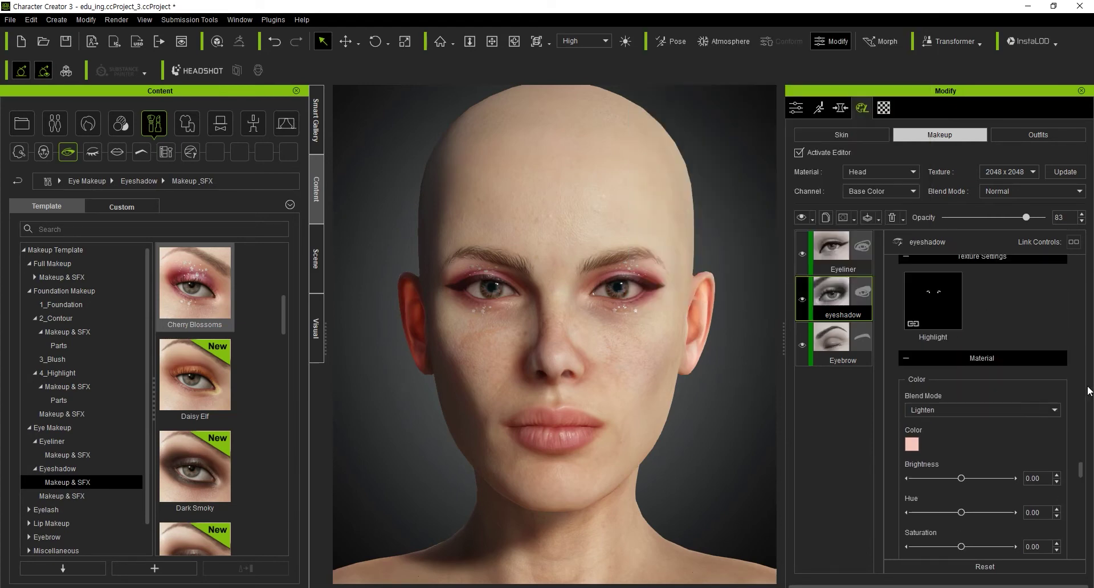
{"action": "left_click_drag", "start_coordinate": [1080, 475], "coordinate": [1062, 540]}
{"action": "scroll", "coordinate": [1063, 540], "scroll_direction": "up", "scroll_amount": 1}
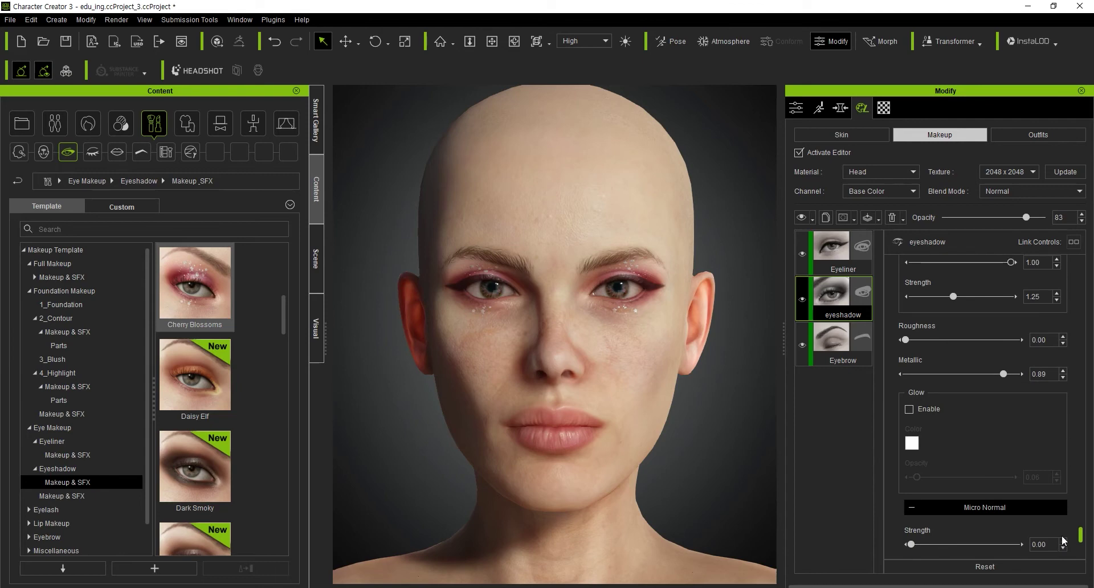
{"action": "scroll", "coordinate": [1063, 540], "scroll_direction": "up", "scroll_amount": 5}
{"action": "scroll", "coordinate": [1062, 540], "scroll_direction": "up", "scroll_amount": 3}
{"action": "scroll", "coordinate": [1062, 540], "scroll_direction": "up", "scroll_amount": 5}
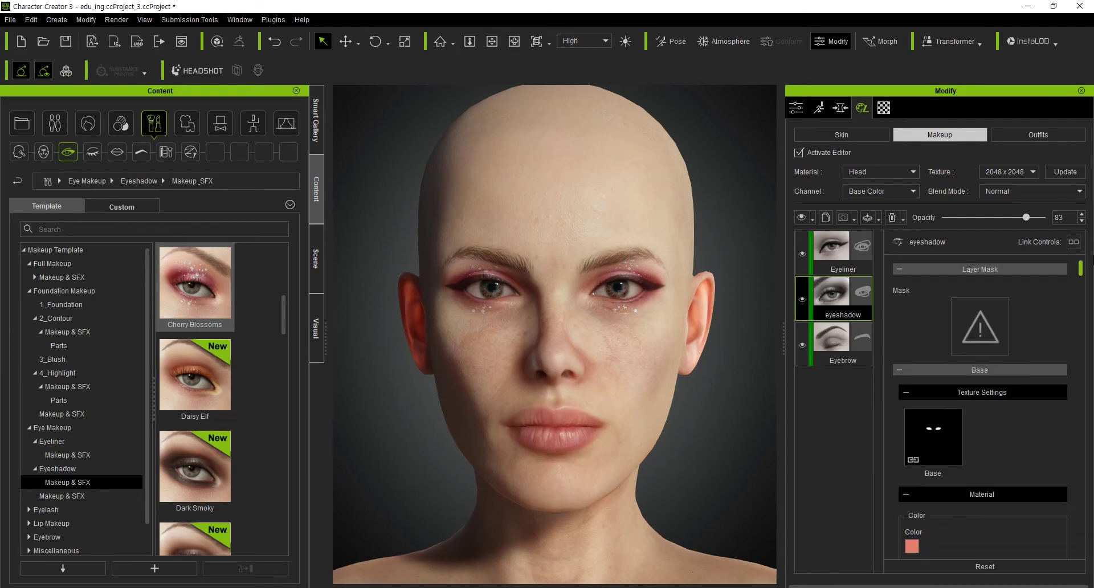
{"action": "left_click", "coordinate": [69, 156]}
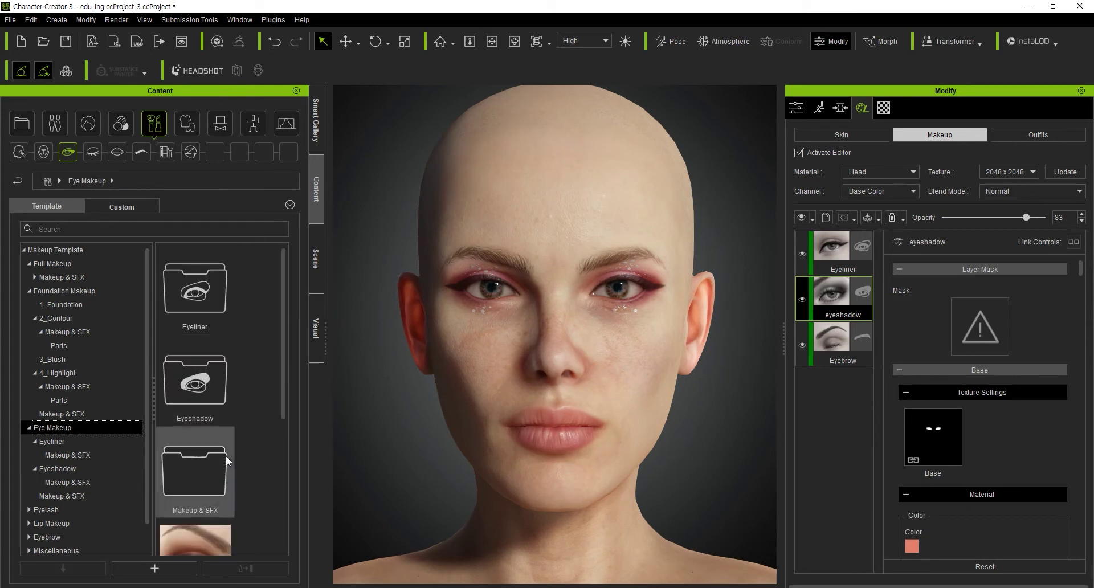
Browse the Eye Makeup Makeup & SFX presets down to Witch, then switch to Eyelash templates.
{"action": "double_click", "coordinate": [227, 457]}
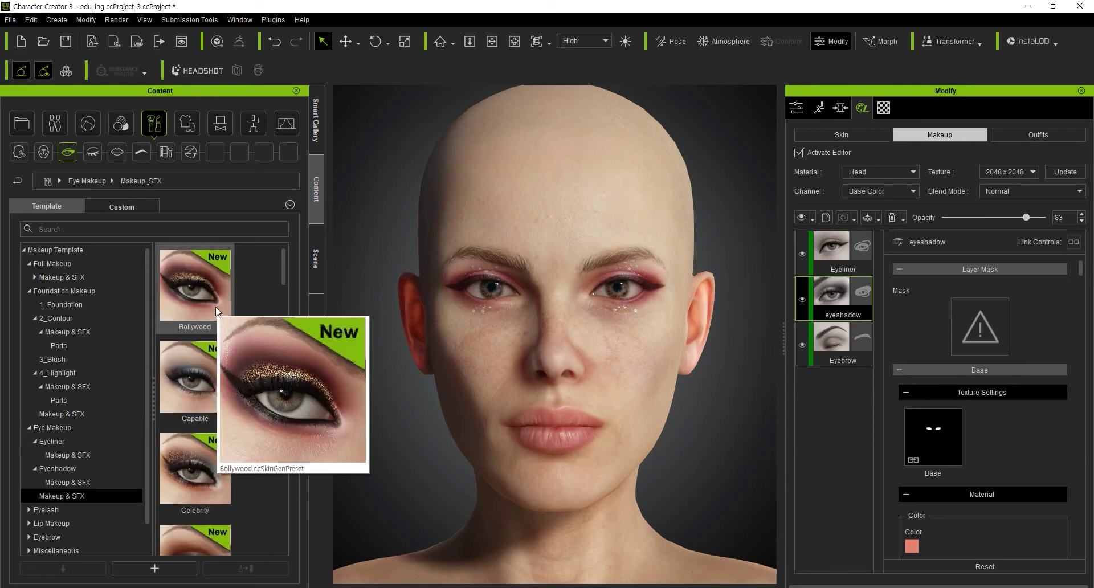
{"action": "mouse_move", "coordinate": [195, 468]}
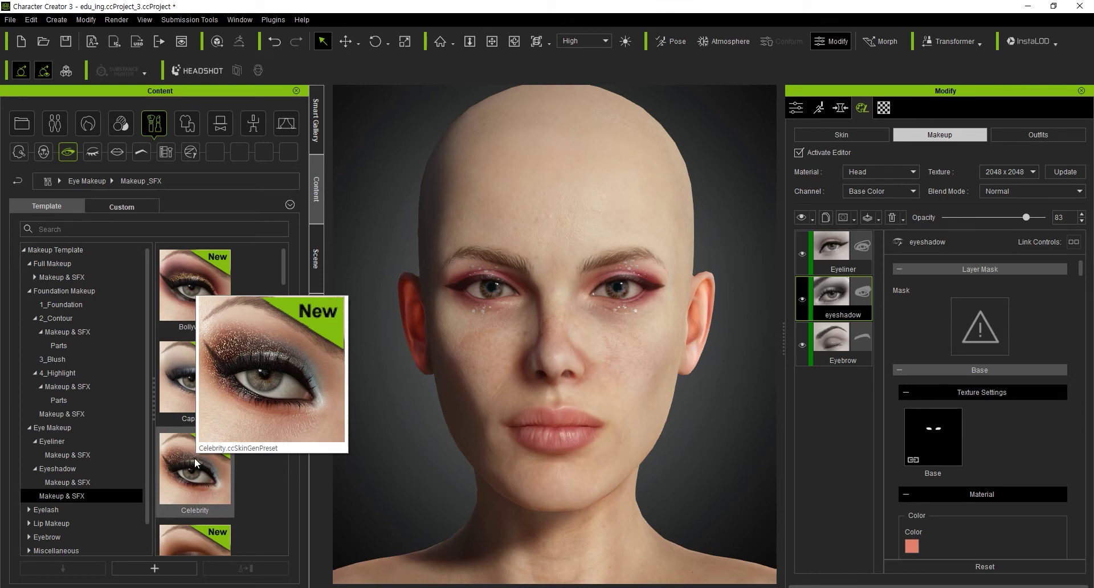
{"action": "scroll", "coordinate": [195, 463], "scroll_direction": "down", "scroll_amount": 3}
{"action": "scroll", "coordinate": [199, 427], "scroll_direction": "down", "scroll_amount": 3}
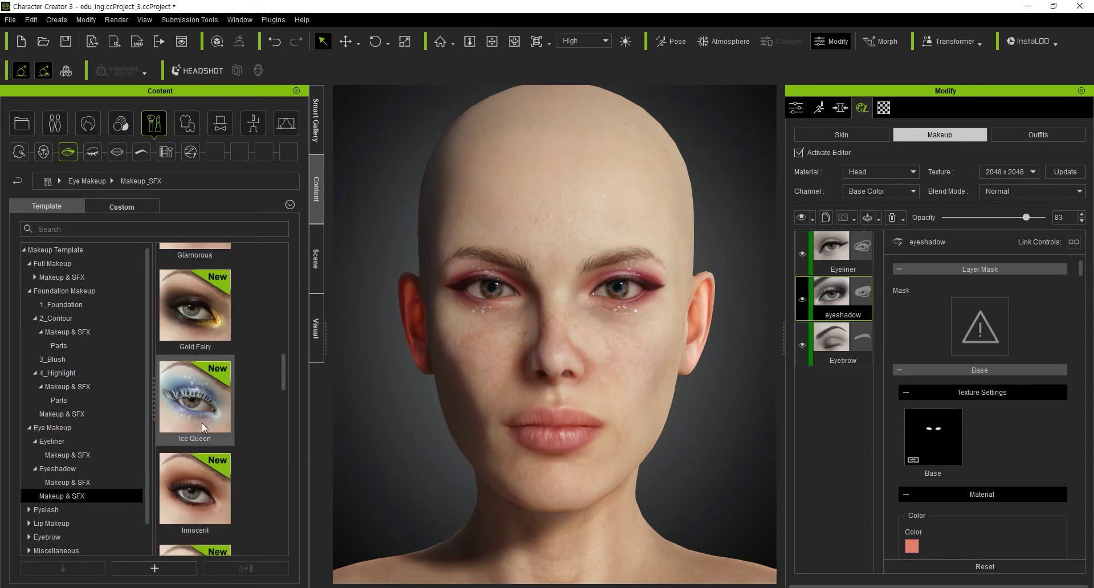
{"action": "mouse_move", "coordinate": [195, 395]}
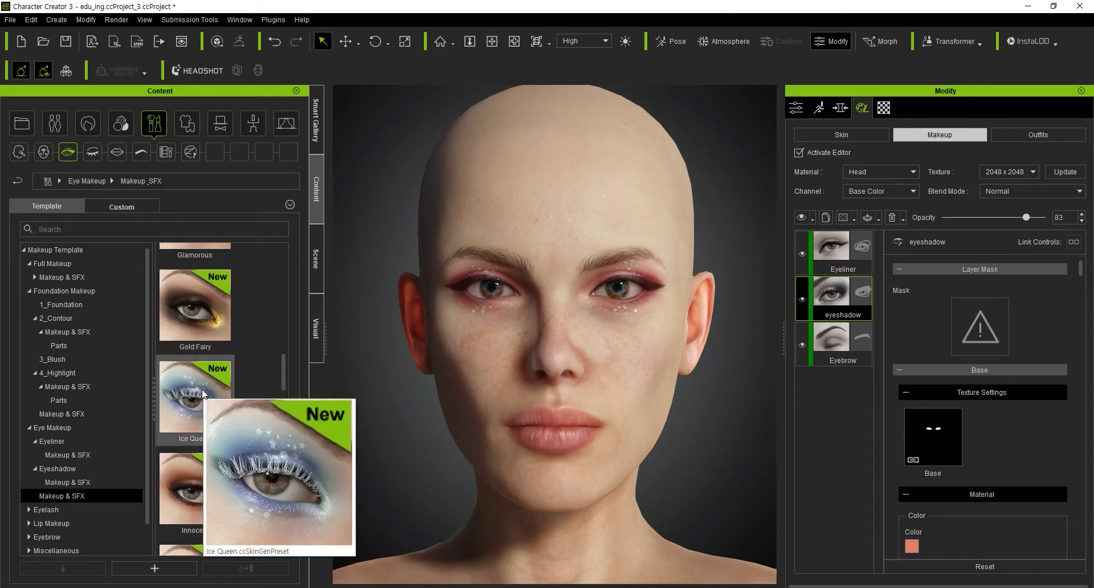
{"action": "scroll", "coordinate": [202, 393], "scroll_direction": "down", "scroll_amount": 3}
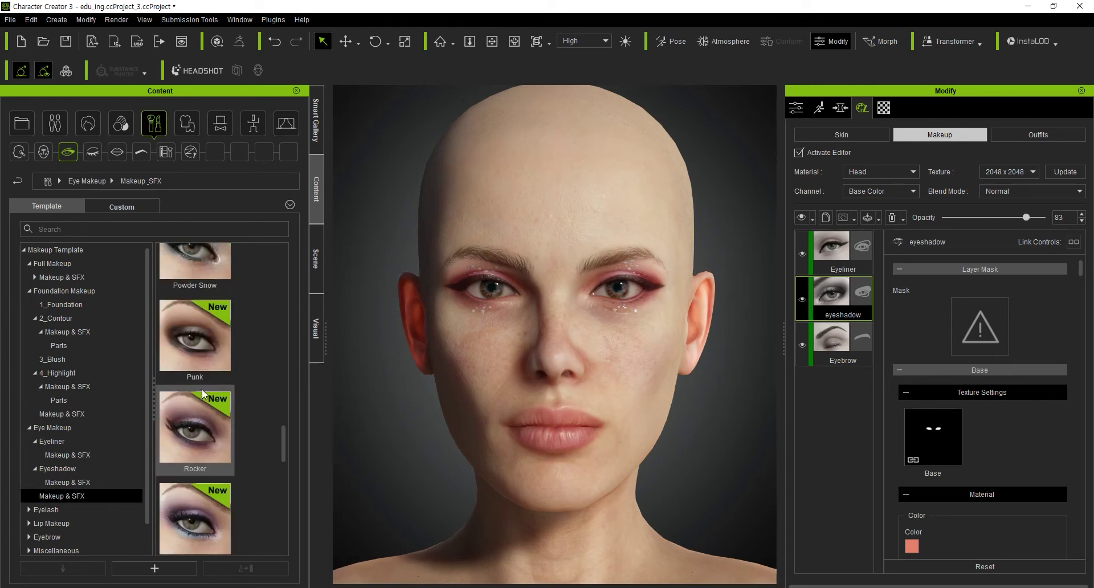
{"action": "scroll", "coordinate": [182, 402], "scroll_direction": "down", "scroll_amount": 3}
{"action": "scroll", "coordinate": [183, 402], "scroll_direction": "down", "scroll_amount": 3}
{"action": "scroll", "coordinate": [197, 494], "scroll_direction": "down", "scroll_amount": 3}
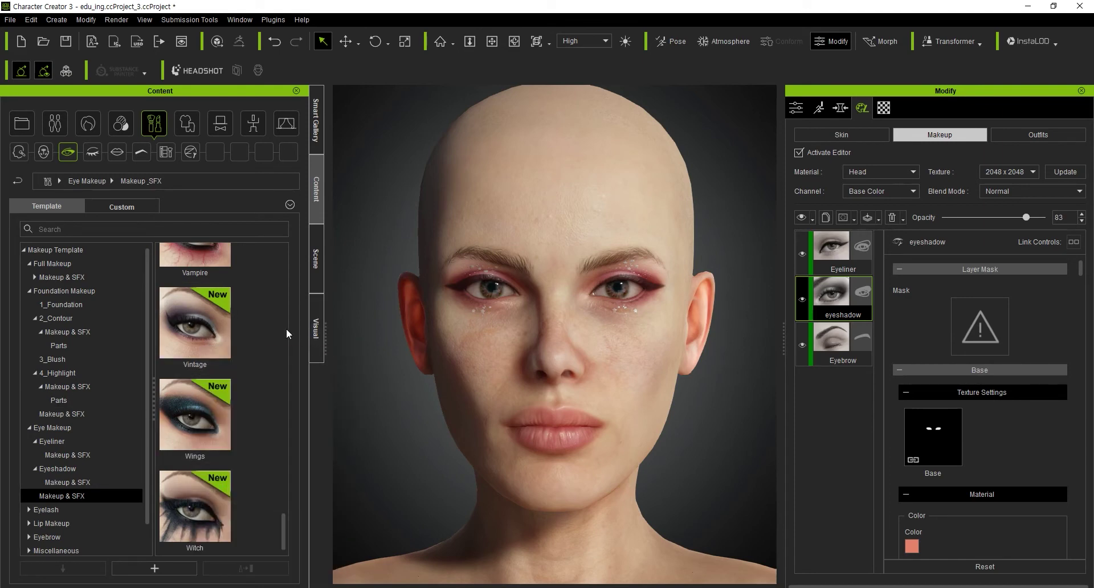
{"action": "left_click", "coordinate": [91, 152]}
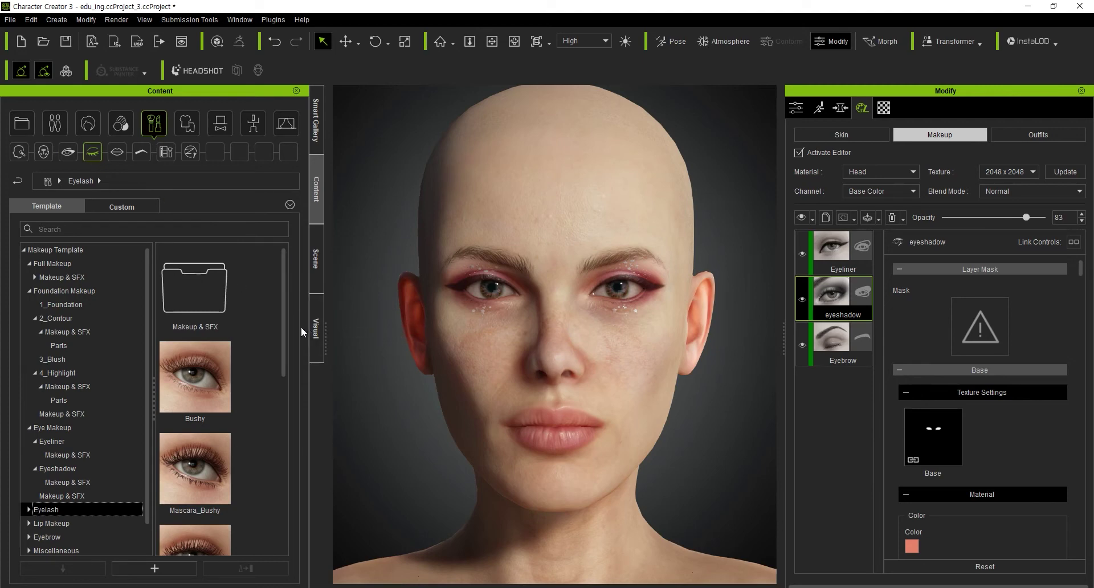
Open the Eyelash Makeup & SFX folder in the Content panel's template tree.
{"action": "left_click_drag", "start_coordinate": [282, 331], "coordinate": [256, 509]}
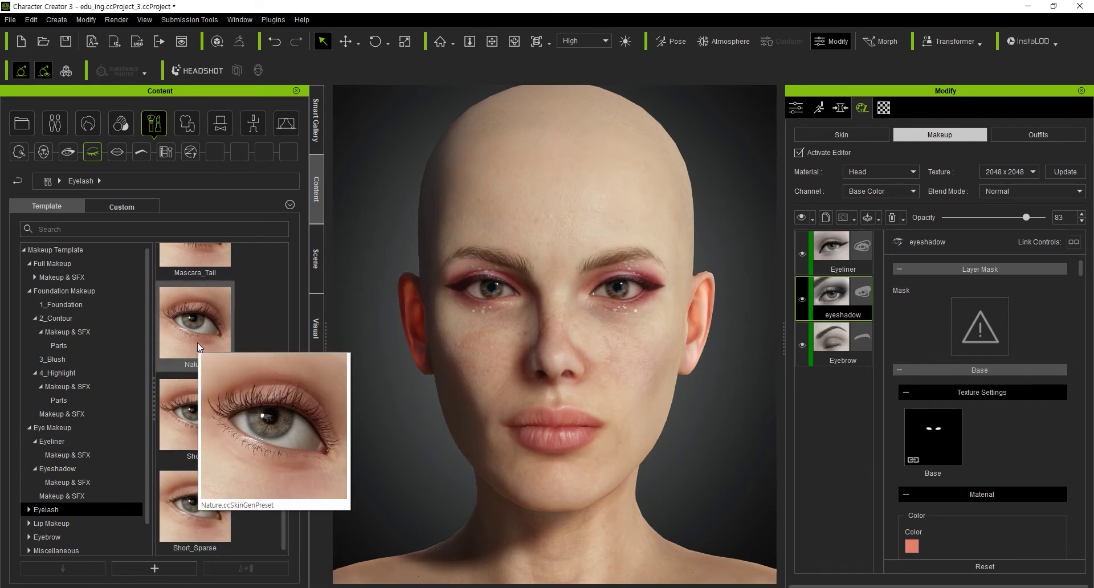
{"action": "left_click_drag", "start_coordinate": [281, 506], "coordinate": [284, 311]}
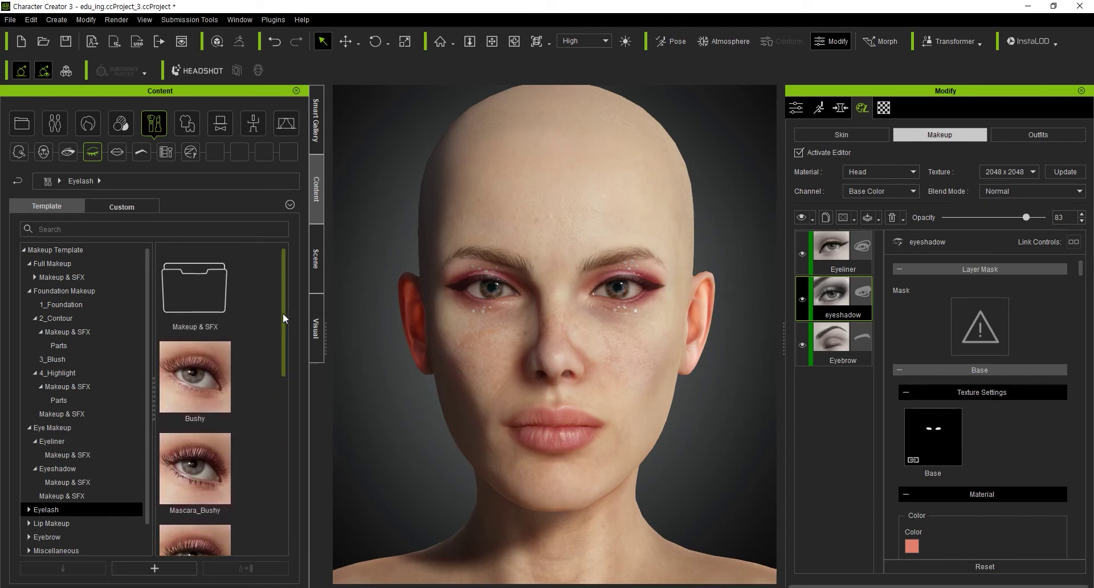
{"action": "double_click", "coordinate": [217, 285]}
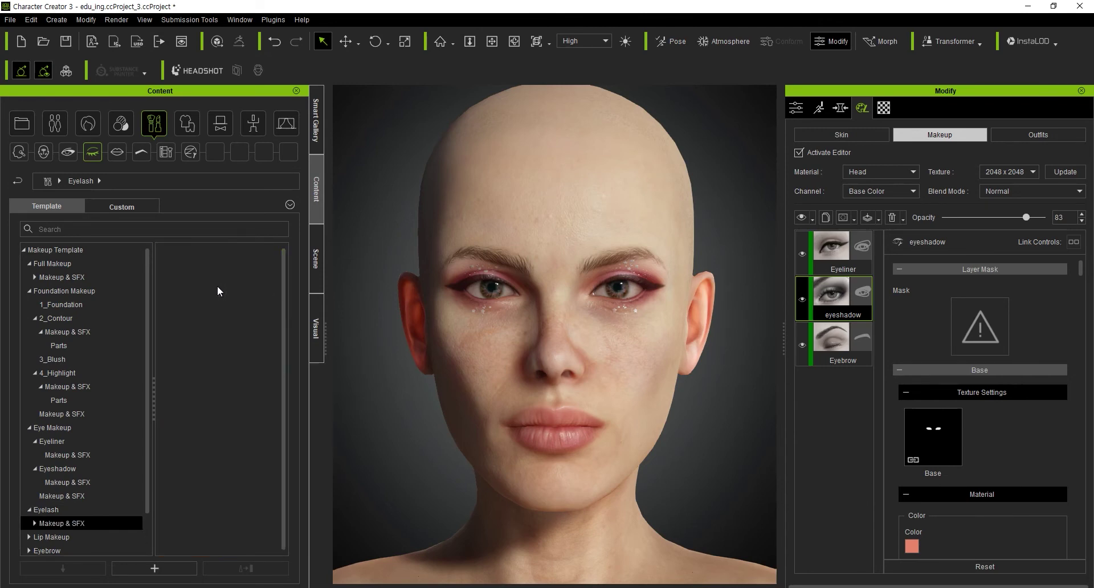
Open the Mascara lash folder and scroll its thumbnails to Large Tail_Thick.
{"action": "left_click_drag", "start_coordinate": [284, 319], "coordinate": [241, 530]}
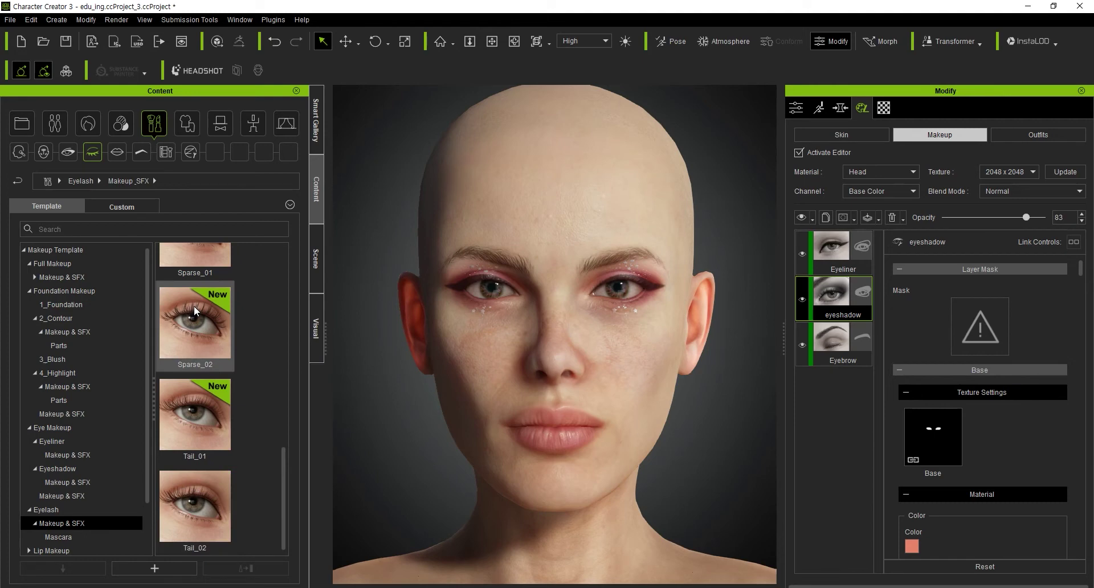
{"action": "scroll", "coordinate": [194, 310], "scroll_direction": "up", "scroll_amount": 5}
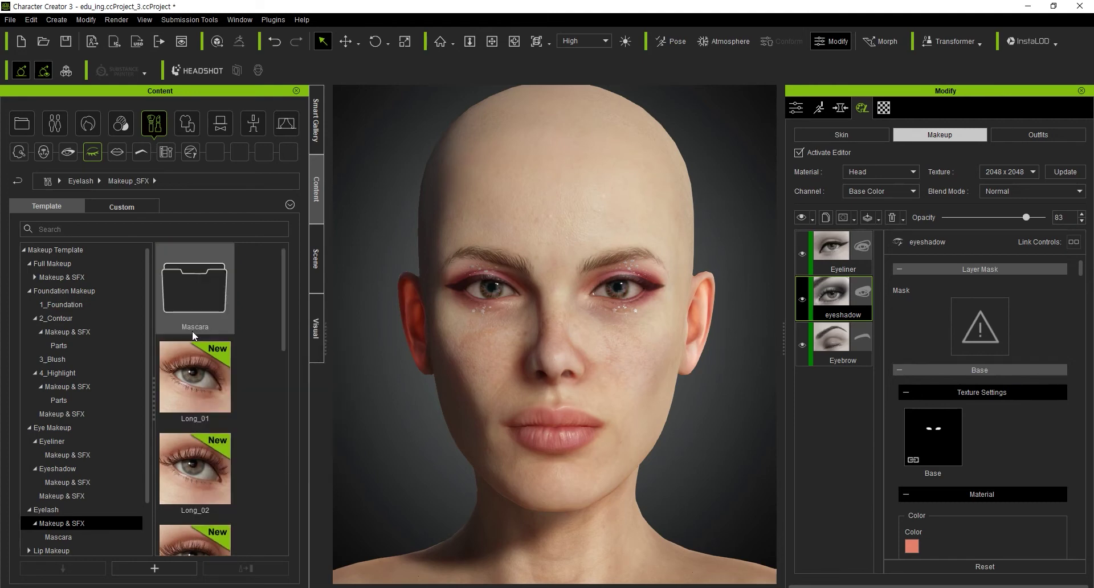
{"action": "double_click", "coordinate": [216, 287]}
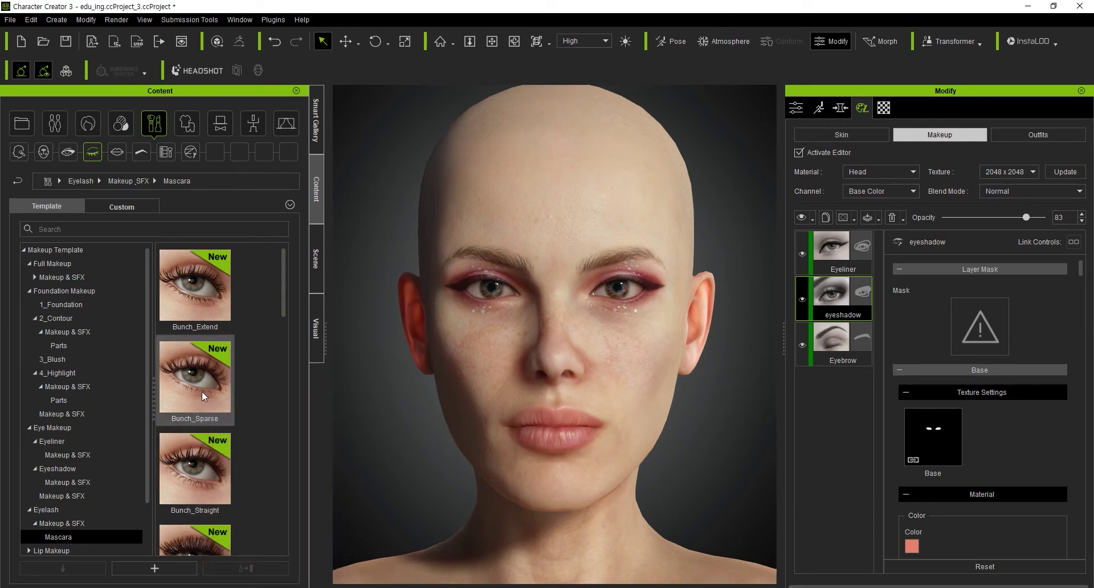
{"action": "scroll", "coordinate": [201, 393], "scroll_direction": "down", "scroll_amount": 3}
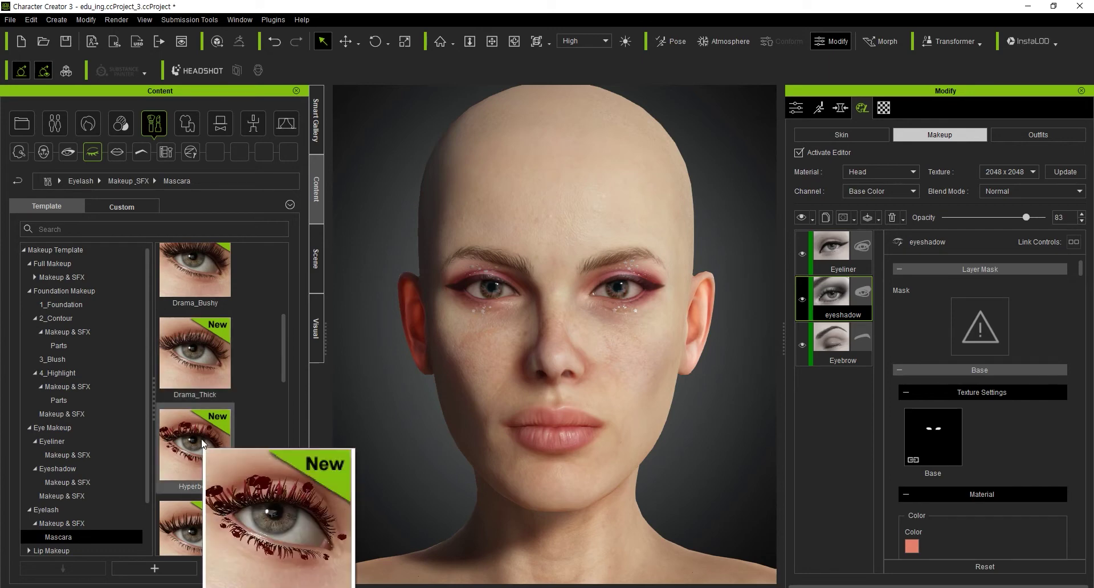
{"action": "scroll", "coordinate": [201, 442], "scroll_direction": "down", "scroll_amount": 2}
{"action": "scroll", "coordinate": [204, 497], "scroll_direction": "down", "scroll_amount": 2}
{"action": "scroll", "coordinate": [226, 476], "scroll_direction": "down", "scroll_amount": 1}
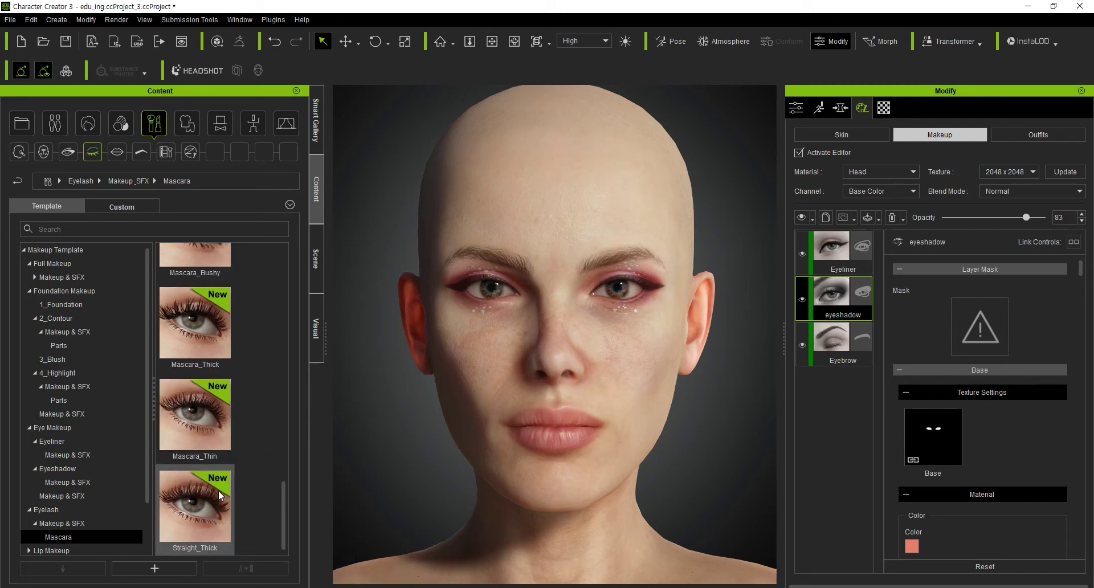
{"action": "mouse_move", "coordinate": [195, 506]}
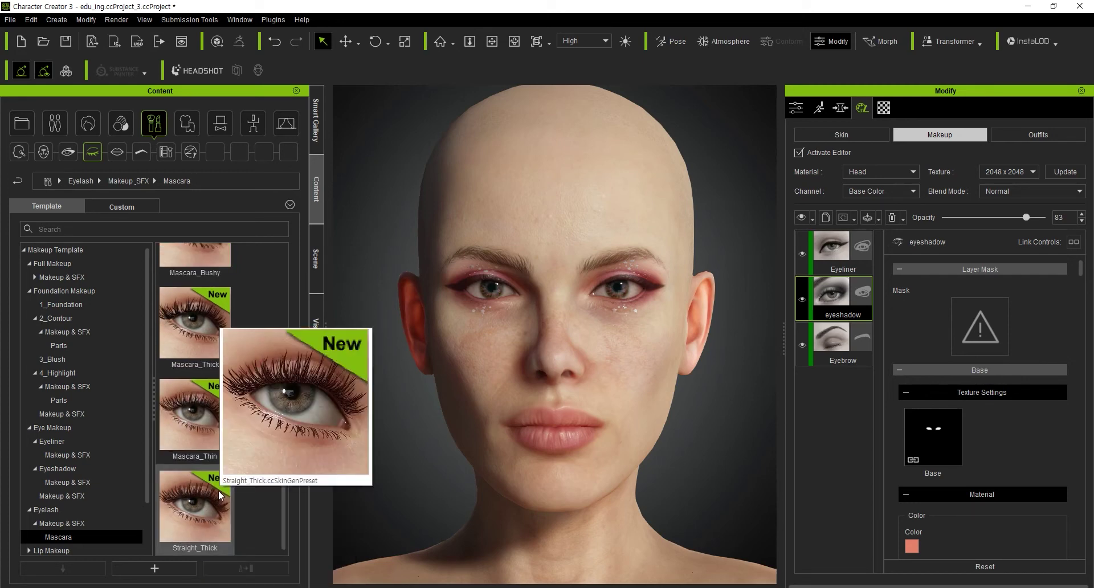
{"action": "scroll", "coordinate": [202, 435], "scroll_direction": "up", "scroll_amount": 2}
{"action": "scroll", "coordinate": [205, 433], "scroll_direction": "up", "scroll_amount": 1}
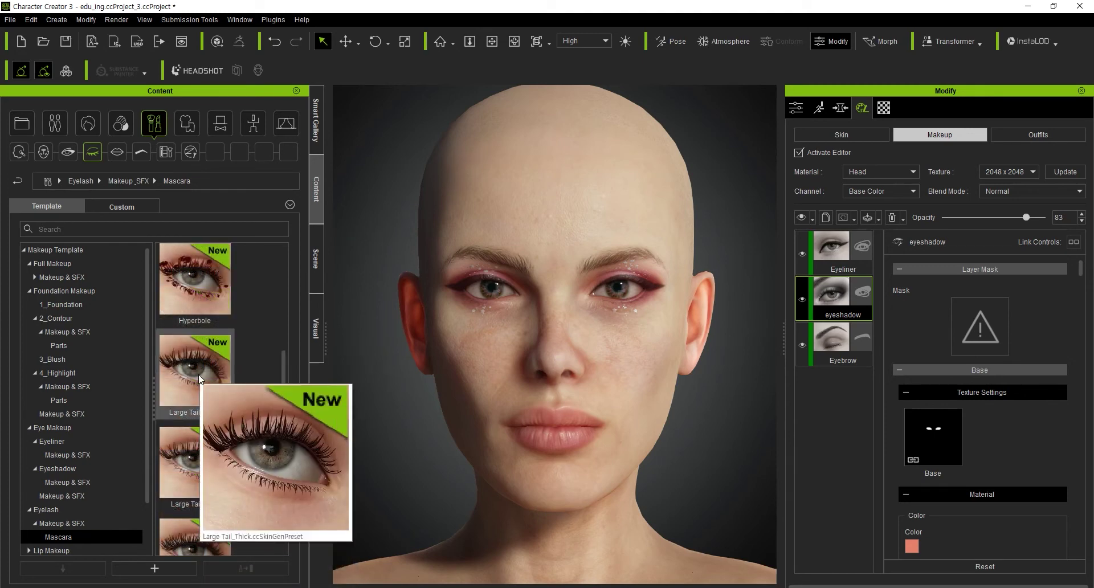
Apply the Large Tail_Thick lashes to the face and view the head at three-quarter angle.
{"action": "left_click_drag", "start_coordinate": [198, 374], "coordinate": [517, 290]}
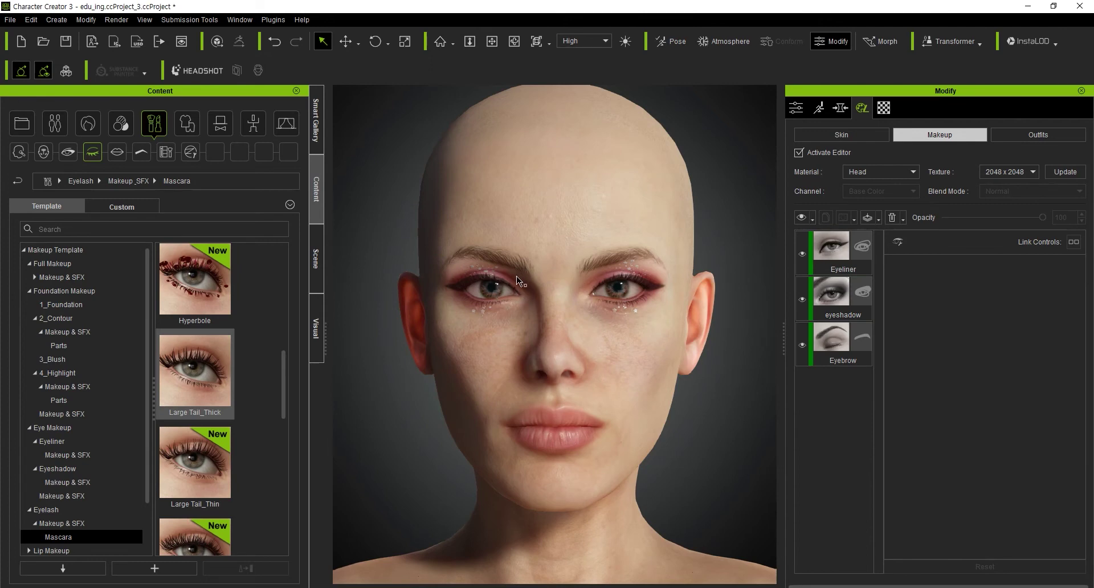
{"action": "scroll", "coordinate": [515, 275], "scroll_direction": "up", "scroll_amount": 3}
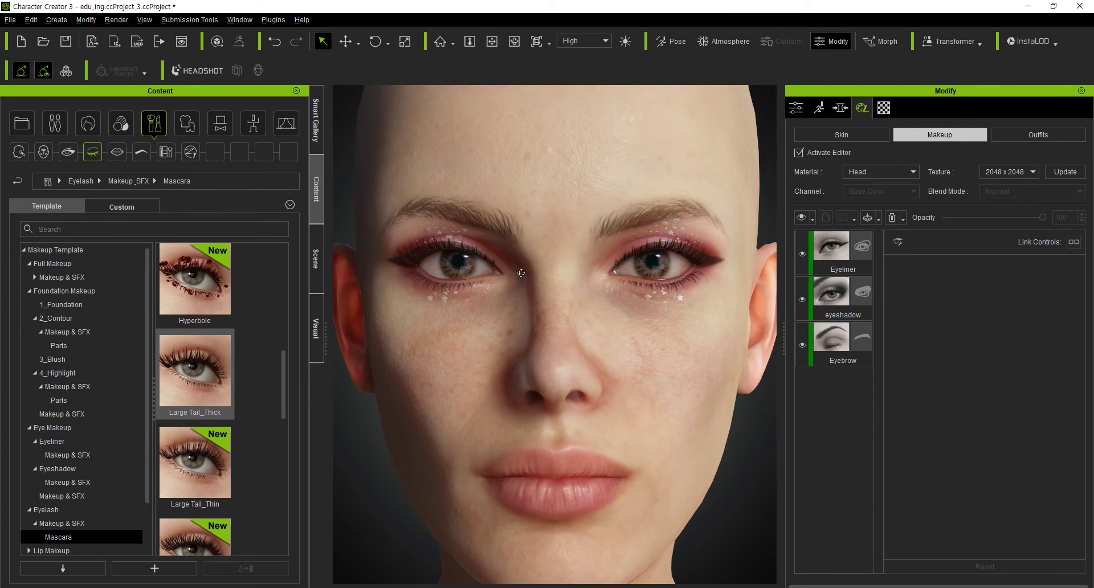
{"action": "right_click_drag", "start_coordinate": [515, 275], "coordinate": [627, 282]}
{"action": "scroll", "coordinate": [569, 273], "scroll_direction": "up", "scroll_amount": 2}
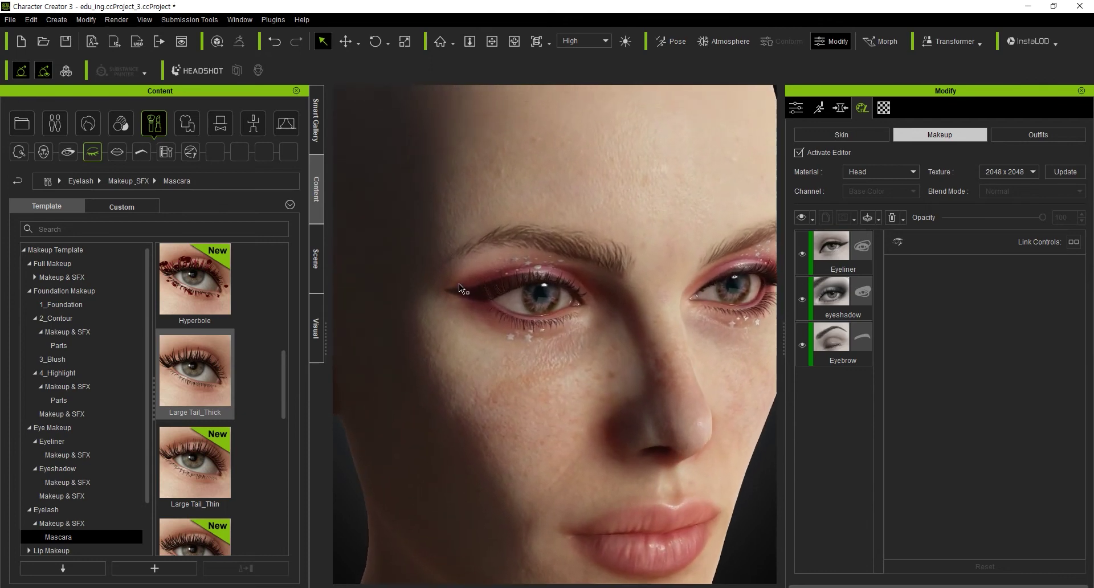
{"action": "scroll", "coordinate": [473, 259], "scroll_direction": "up", "scroll_amount": 3}
{"action": "scroll", "coordinate": [468, 258], "scroll_direction": "up", "scroll_amount": 3}
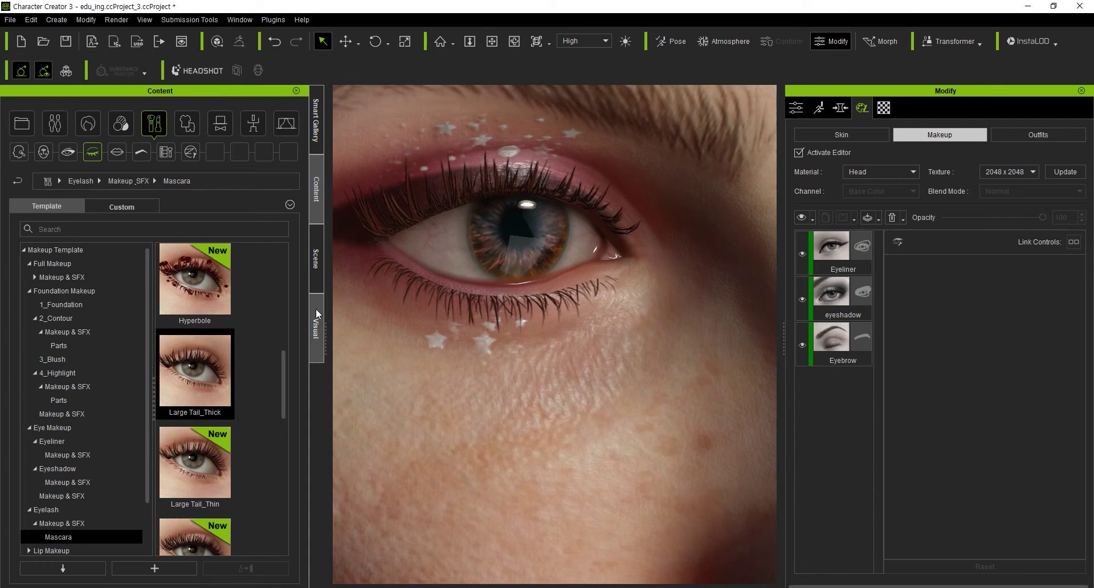
Add the Hyperbole red jewelled lashes on top, then return to the Eyelash category.
{"action": "left_click", "coordinate": [175, 391]}
{"action": "left_click_drag", "start_coordinate": [195, 292], "coordinate": [520, 175]}
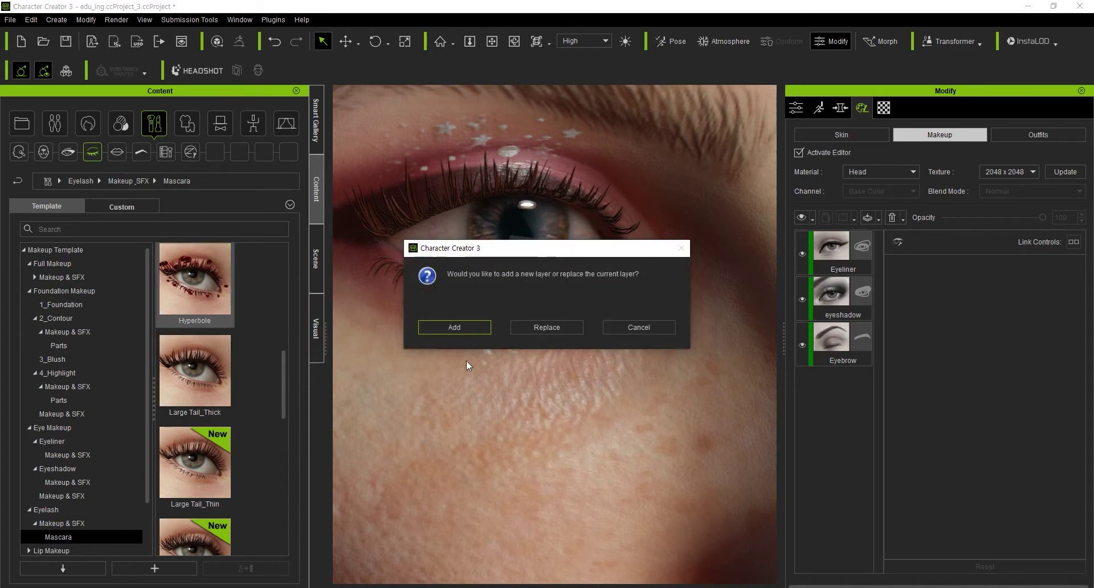
{"action": "left_click", "coordinate": [523, 326]}
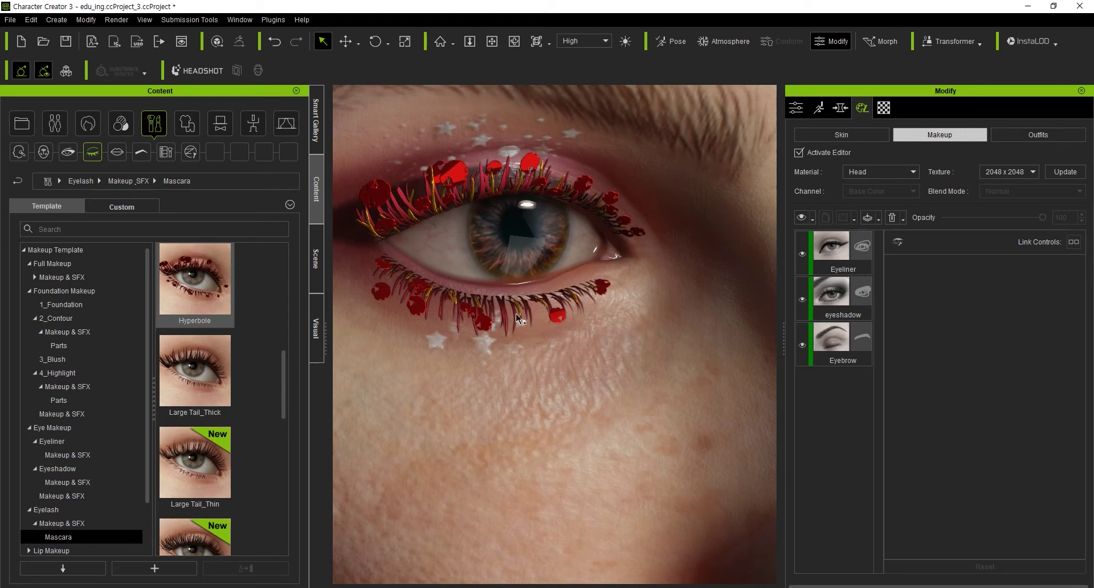
{"action": "mouse_move", "coordinate": [195, 371]}
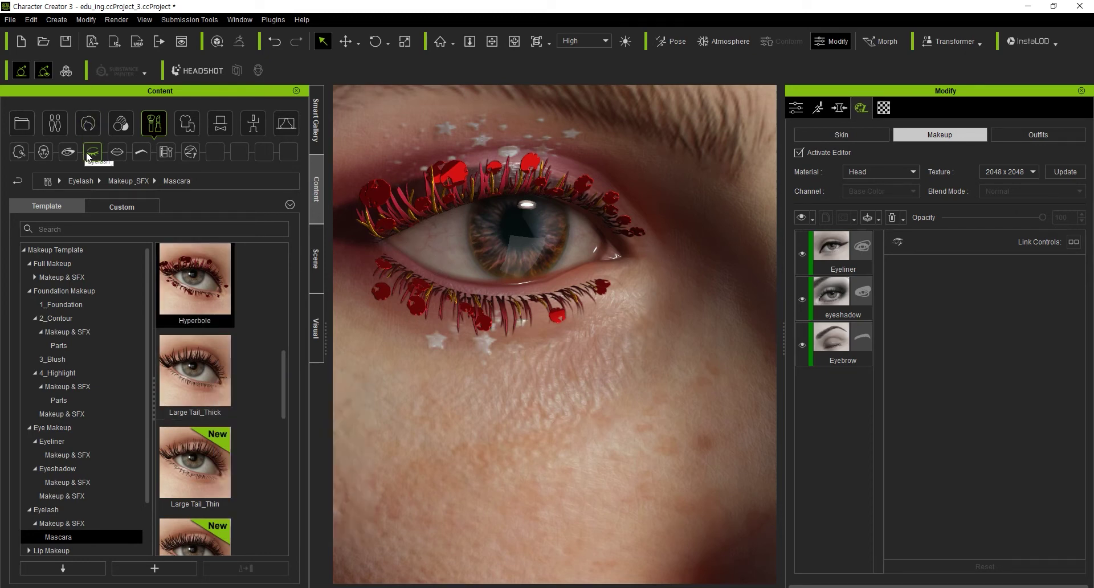
{"action": "left_click", "coordinate": [91, 153]}
{"action": "mouse_move", "coordinate": [205, 412]}
{"action": "left_mouse_down"}
{"action": "mouse_move", "coordinate": [226, 359]}
{"action": "mouse_move", "coordinate": [199, 392]}
{"action": "left_mouse_up"}
Replace the red jewelled lashes with the Mascara_Full eyelash preset.
{"action": "scroll", "coordinate": [203, 401], "scroll_direction": "up", "scroll_amount": 2}
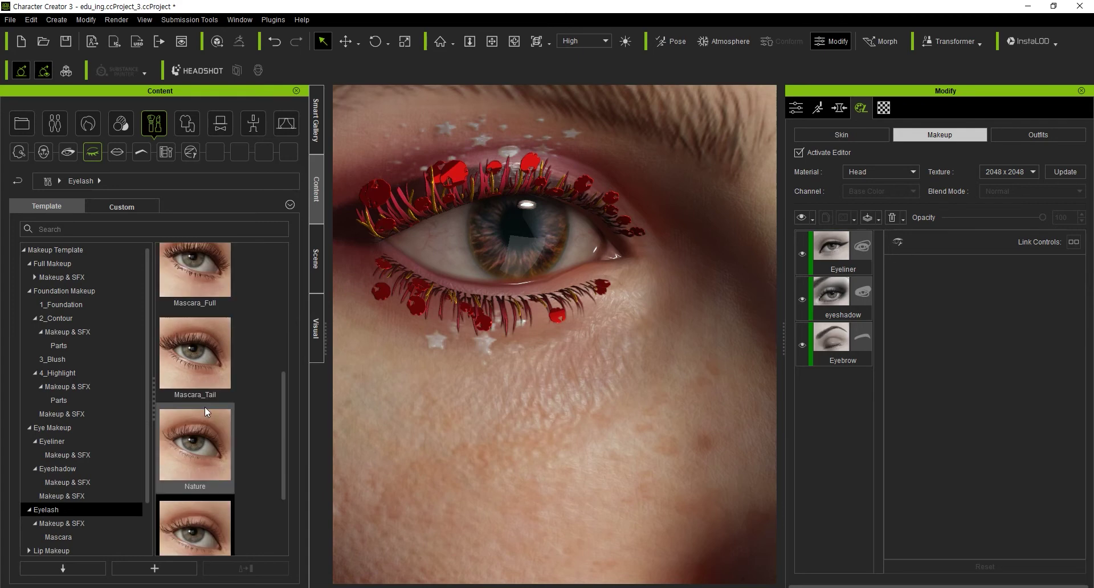
{"action": "left_click_drag", "start_coordinate": [210, 278], "coordinate": [530, 261]}
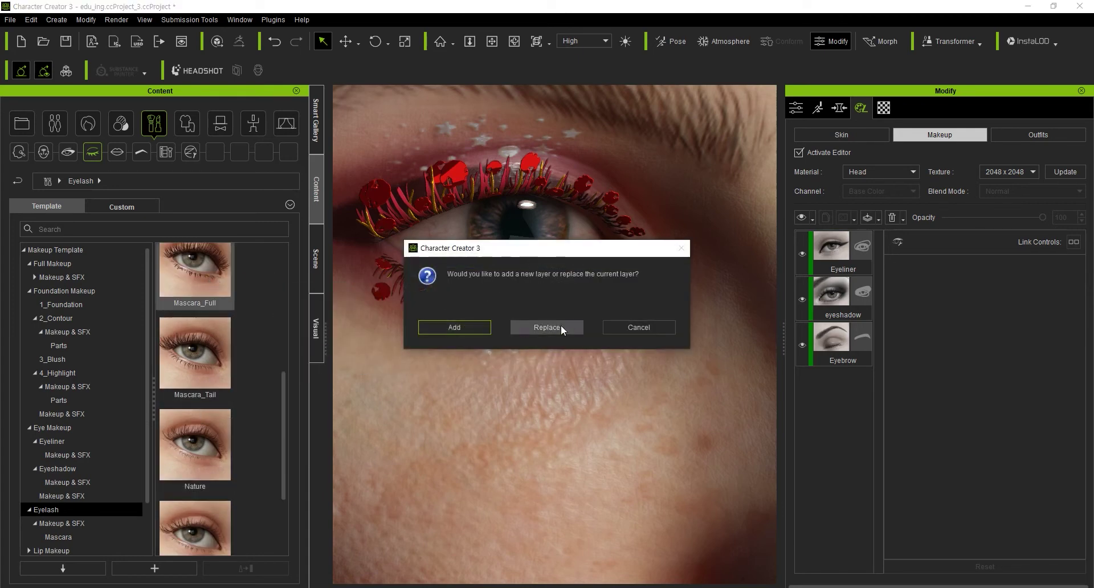
{"action": "left_click", "coordinate": [561, 326]}
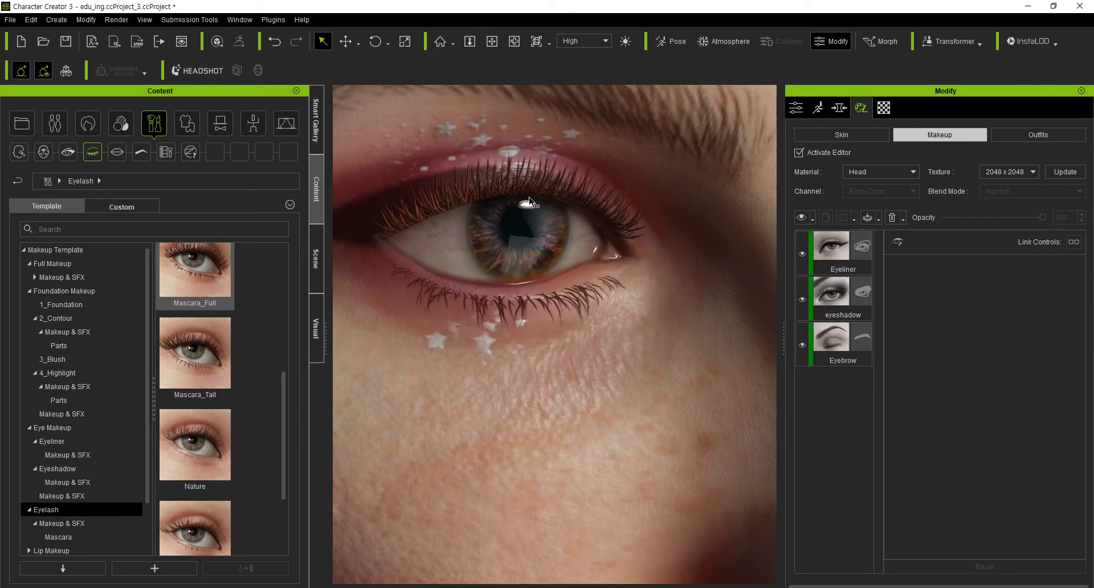
Orbit and zoom in on the eyes to inspect the Mascara_Full lashes up close.
{"action": "scroll", "coordinate": [484, 315], "scroll_direction": "down", "scroll_amount": 10}
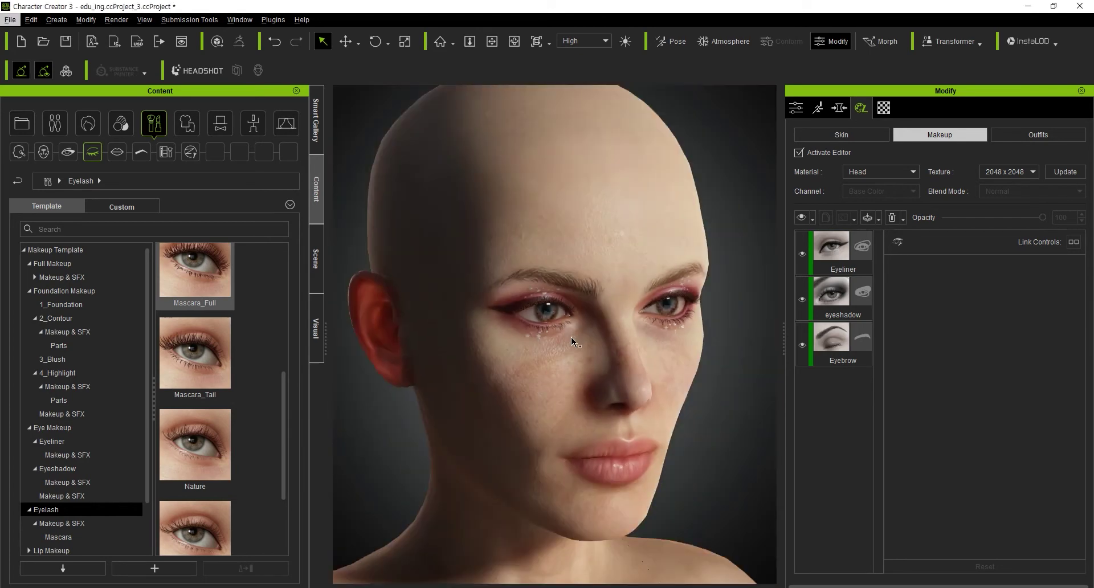
{"action": "right_click_drag", "start_coordinate": [572, 341], "coordinate": [531, 310]}
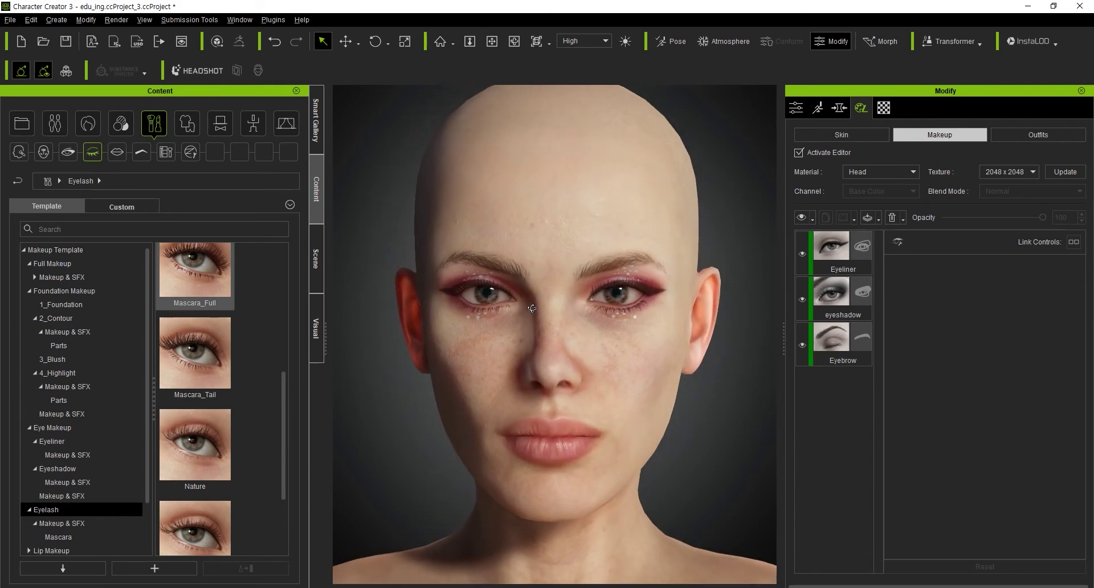
{"action": "scroll", "coordinate": [507, 317], "scroll_direction": "up", "scroll_amount": 5}
{"action": "middle_click_drag", "start_coordinate": [504, 317], "coordinate": [528, 313]}
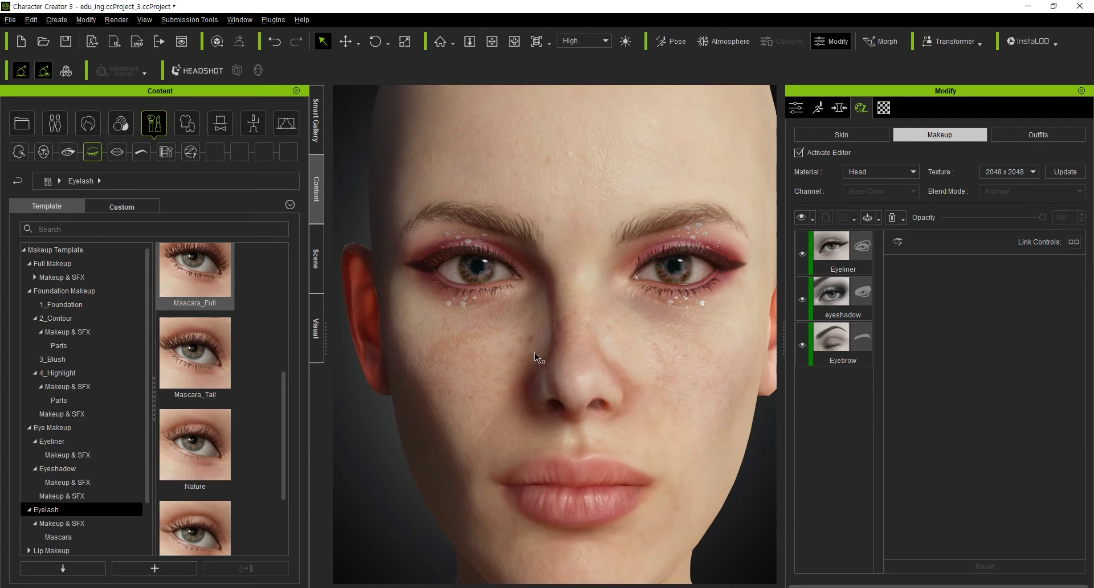
{"action": "right_click_drag", "start_coordinate": [536, 356], "coordinate": [654, 408]}
{"action": "scroll", "coordinate": [655, 407], "scroll_direction": "up", "scroll_amount": 5}
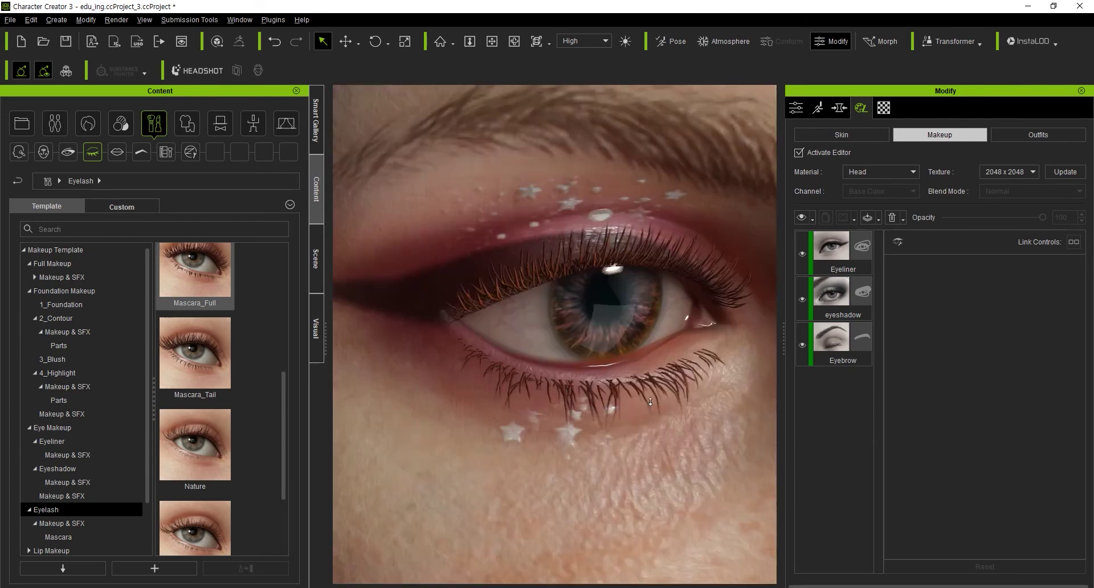
{"action": "scroll", "coordinate": [650, 402], "scroll_direction": "down", "scroll_amount": 8}
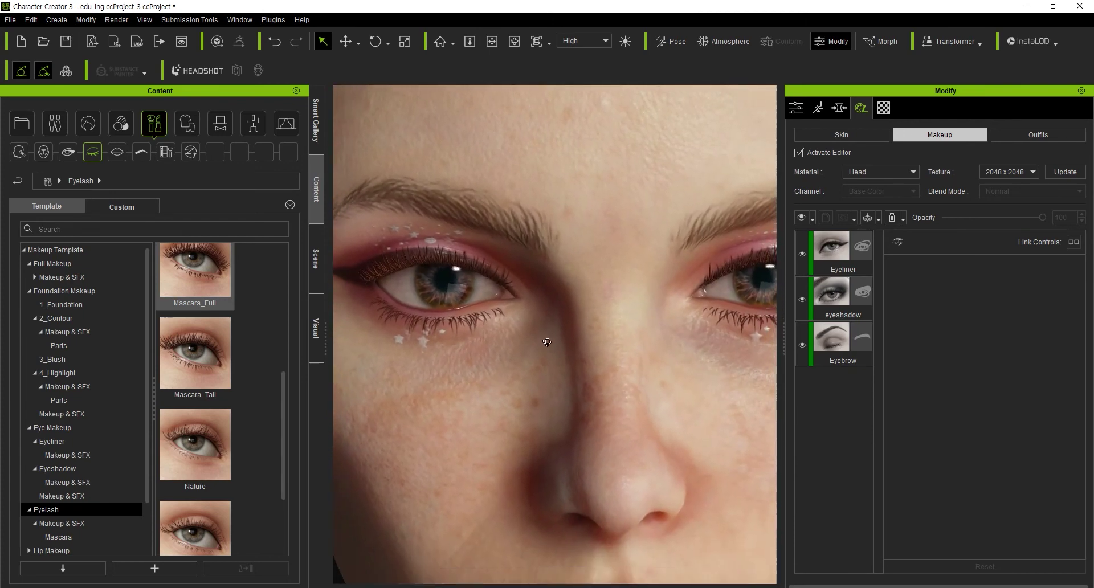
{"action": "scroll", "coordinate": [546, 346], "scroll_direction": "down", "scroll_amount": 5}
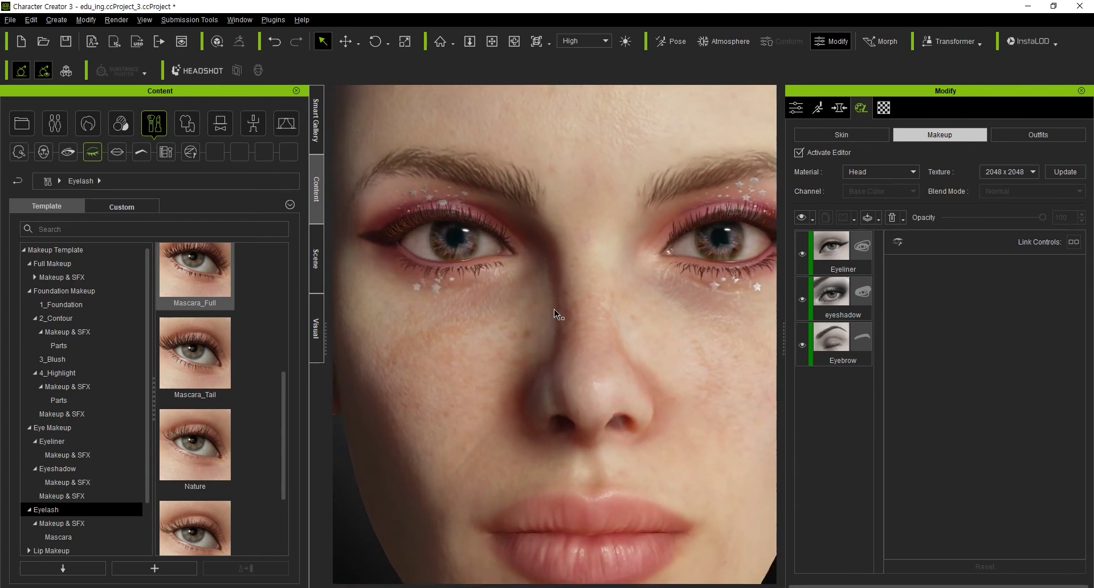
{"action": "scroll", "coordinate": [559, 342], "scroll_direction": "down", "scroll_amount": 5}
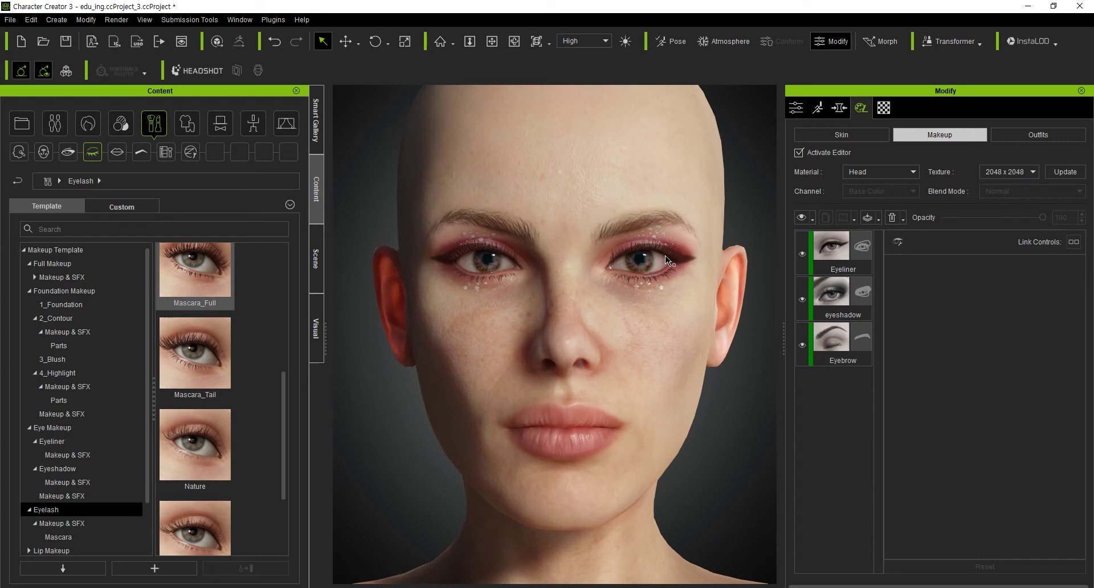
{"action": "left_click", "coordinate": [99, 154]}
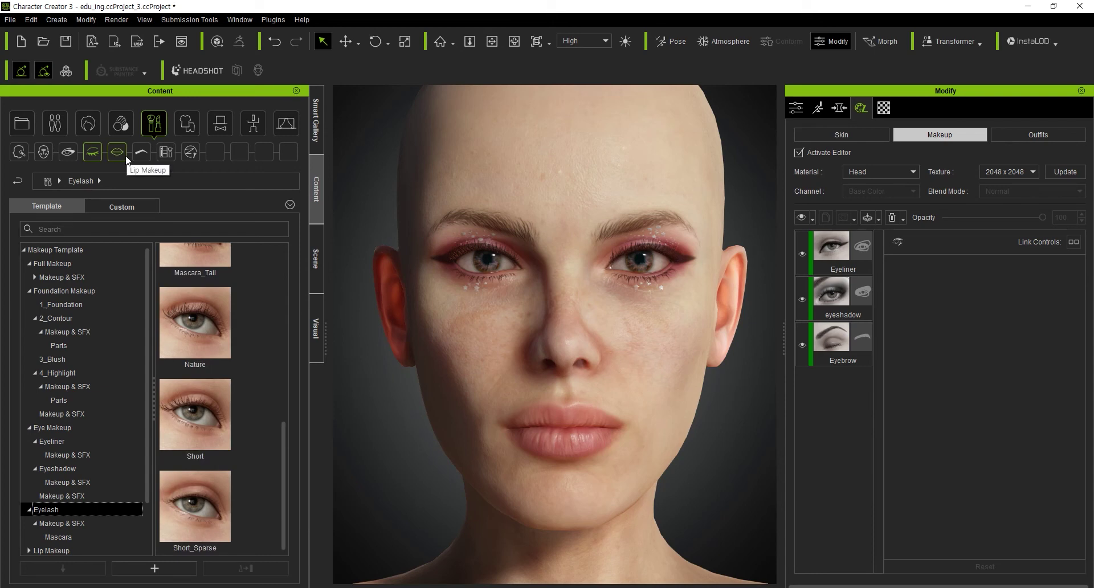
Apply the Neon Orange lip preset to the face and select the new Lip layer.
{"action": "left_click", "coordinate": [125, 156]}
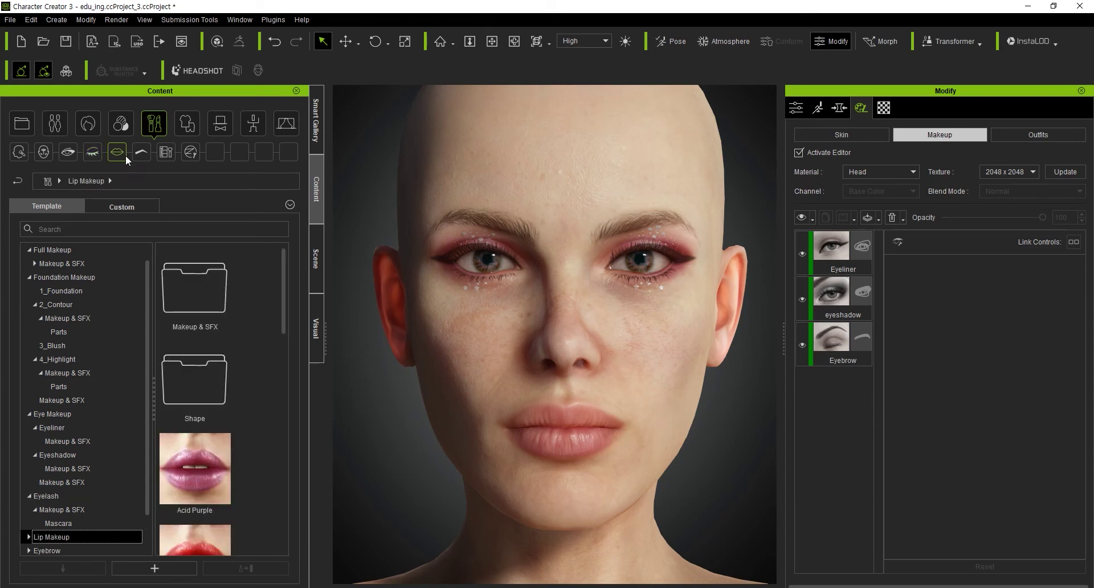
{"action": "scroll", "coordinate": [214, 370], "scroll_direction": "down", "scroll_amount": 5}
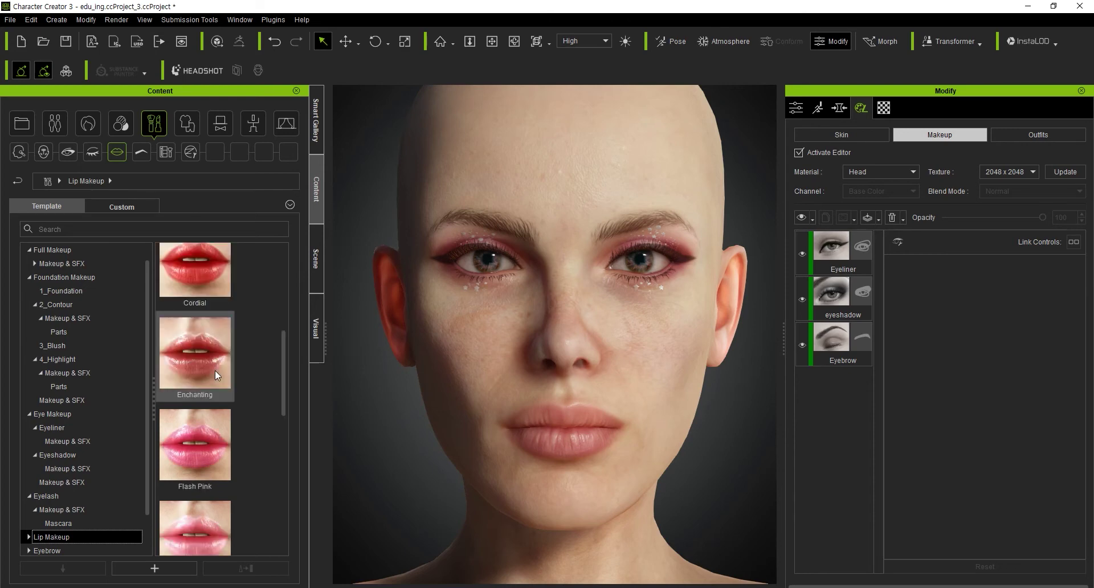
{"action": "scroll", "coordinate": [214, 370], "scroll_direction": "down", "scroll_amount": 2}
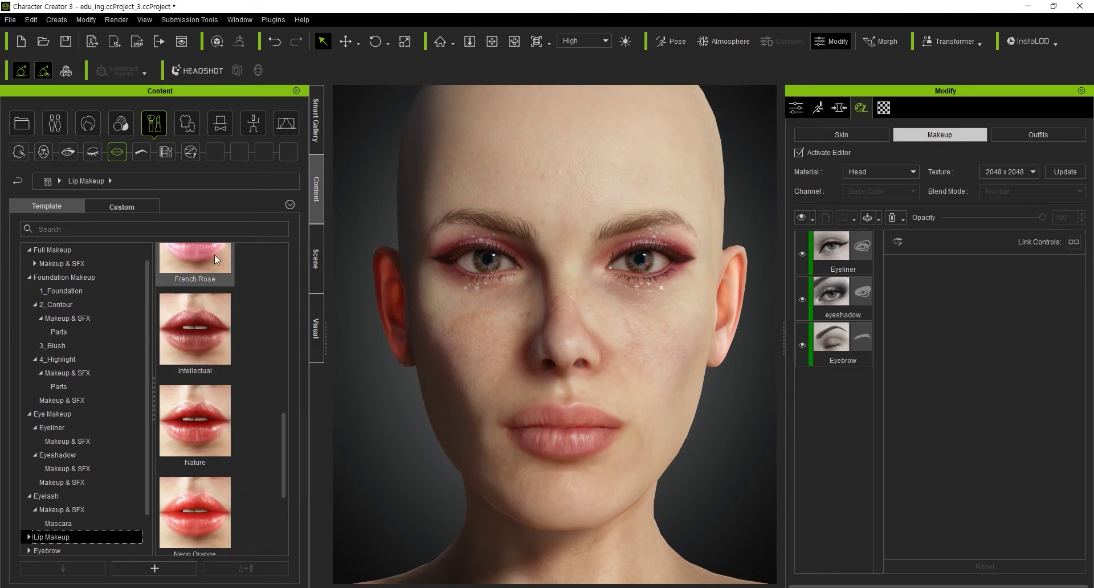
{"action": "scroll", "coordinate": [192, 515], "scroll_direction": "down", "scroll_amount": 3}
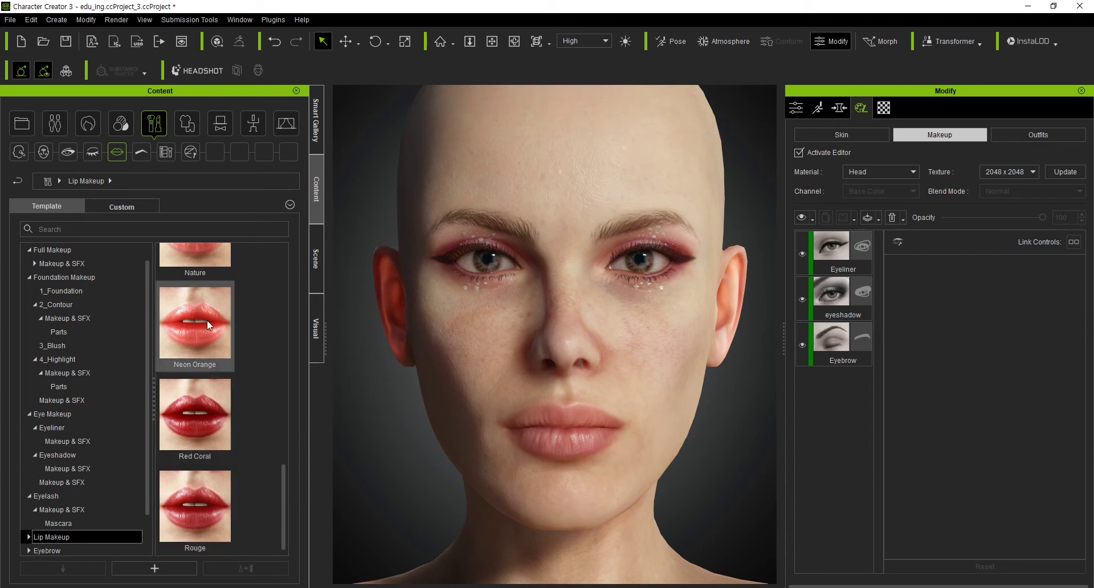
{"action": "mouse_move", "coordinate": [195, 323]}
{"action": "left_click_drag", "start_coordinate": [201, 319], "coordinate": [579, 334]}
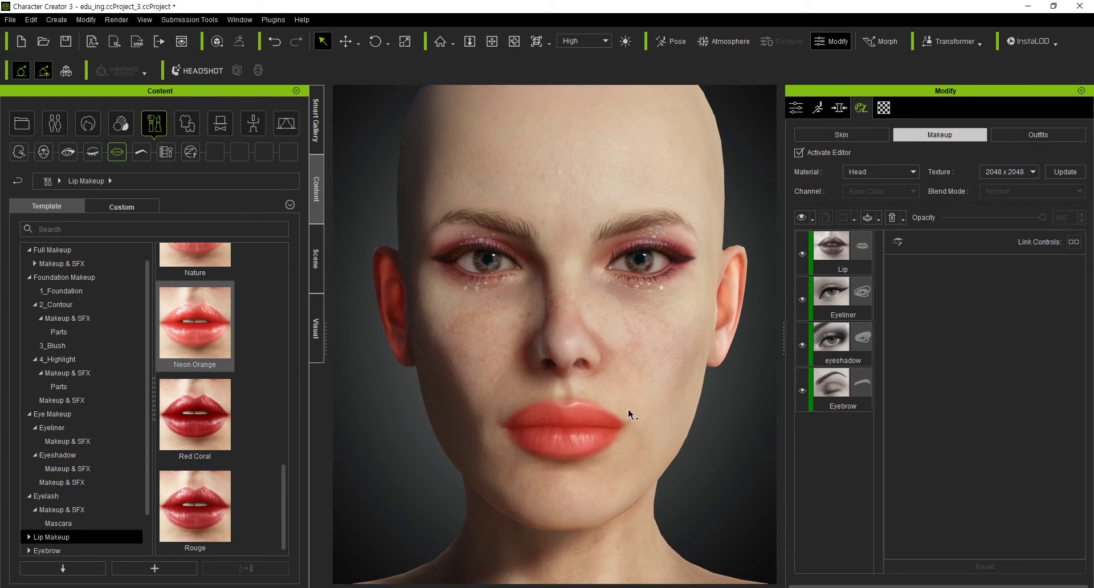
{"action": "left_click", "coordinate": [842, 247]}
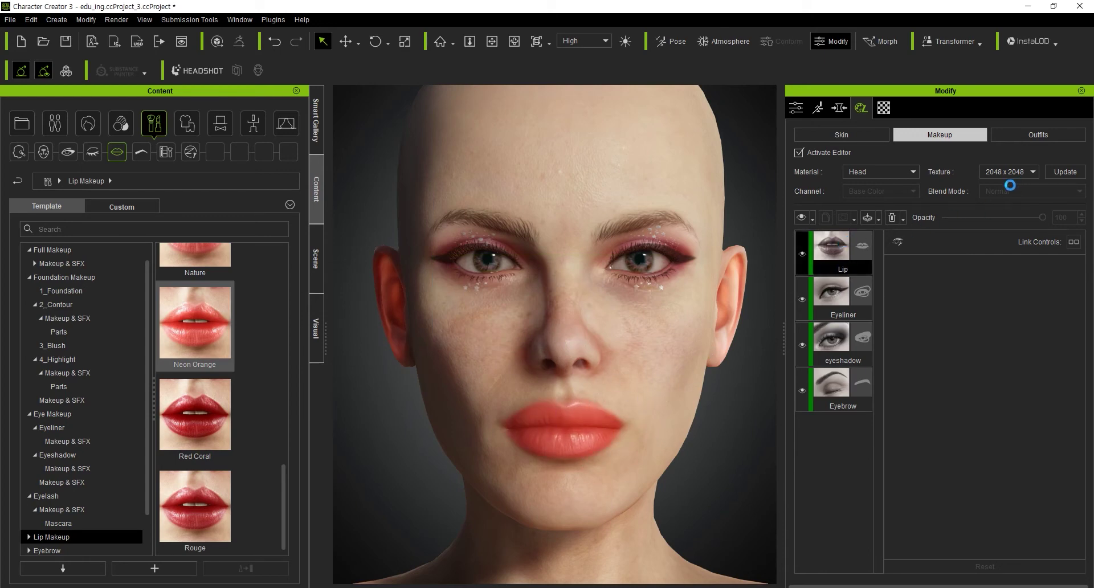
{"action": "left_click_drag", "start_coordinate": [1011, 217], "coordinate": [966, 222]}
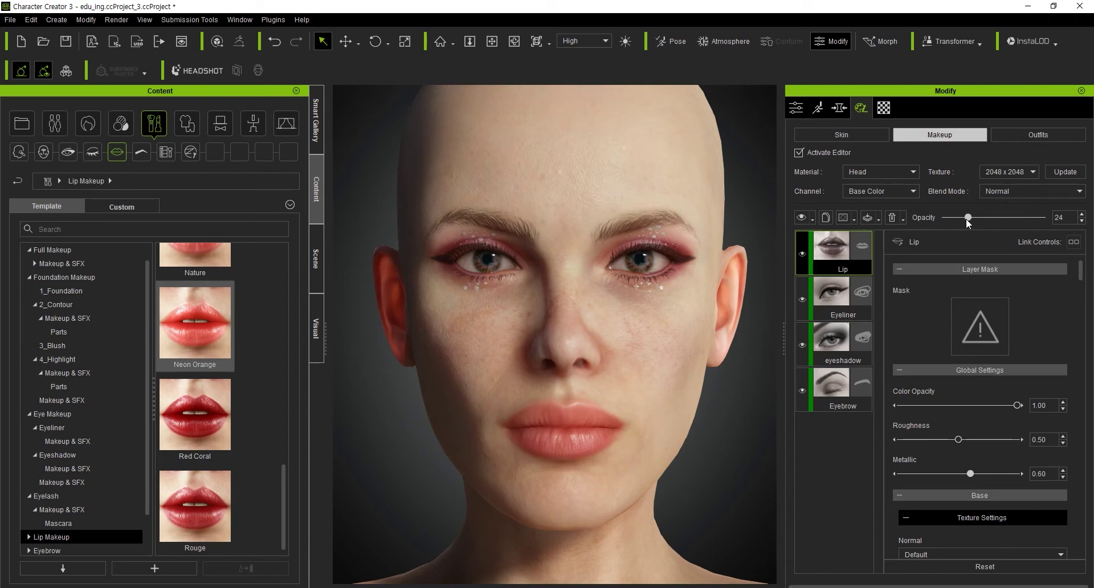
{"action": "left_click_drag", "start_coordinate": [1013, 405], "coordinate": [1009, 407]}
{"action": "left_click_drag", "start_coordinate": [1080, 276], "coordinate": [1081, 313]}
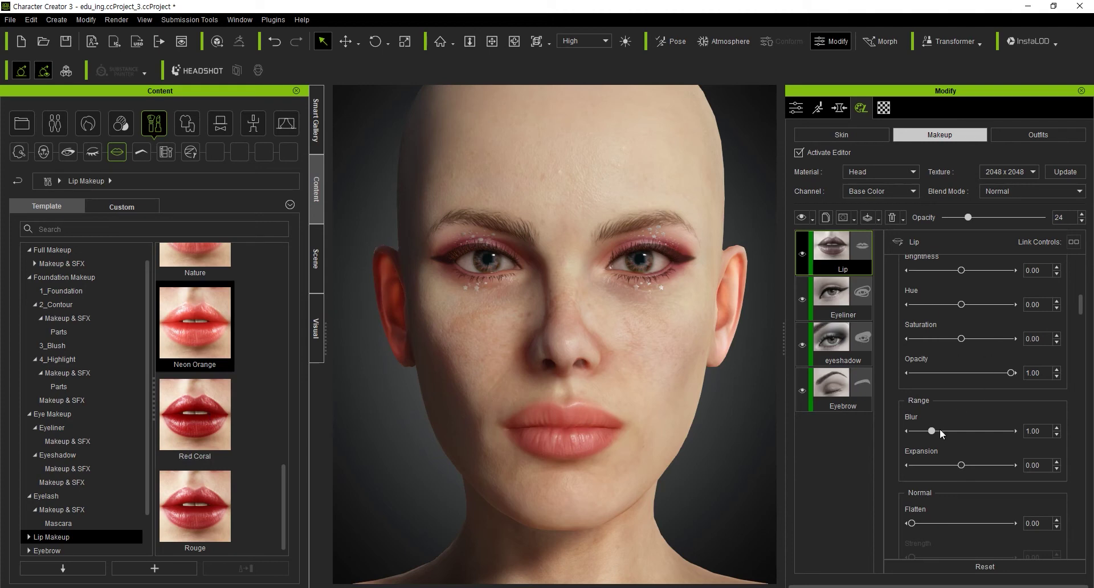
{"action": "mouse_move", "coordinate": [935, 431]}
{"action": "left_mouse_down"}
{"action": "mouse_move", "coordinate": [957, 432]}
{"action": "mouse_move", "coordinate": [946, 434]}
{"action": "left_mouse_up"}
{"action": "left_click_drag", "start_coordinate": [965, 463], "coordinate": [981, 463]}
{"action": "left_click_drag", "start_coordinate": [1081, 306], "coordinate": [1084, 338]}
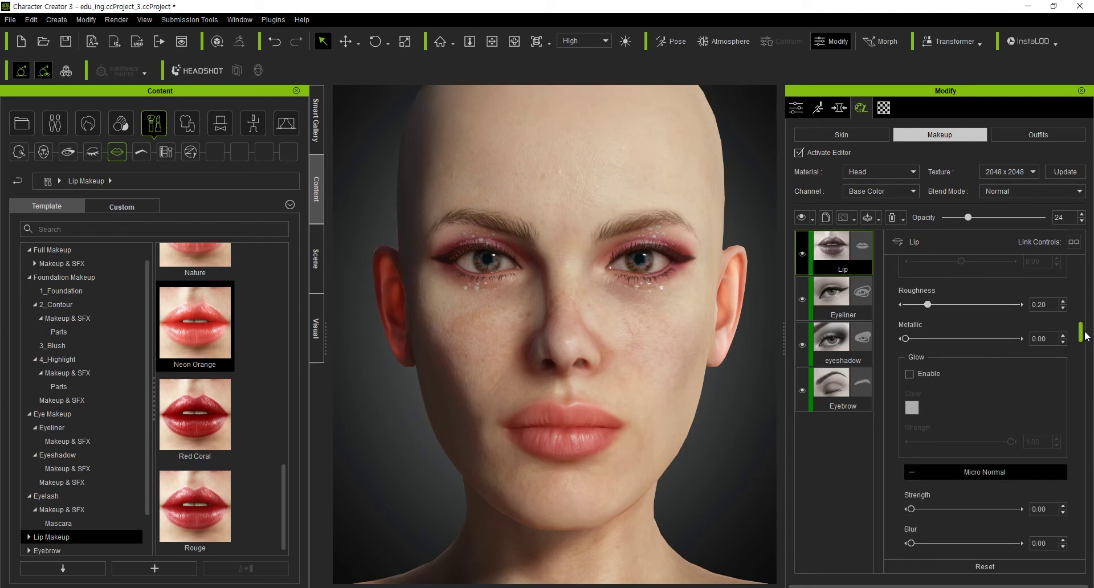
{"action": "left_click_drag", "start_coordinate": [1081, 336], "coordinate": [1083, 340]}
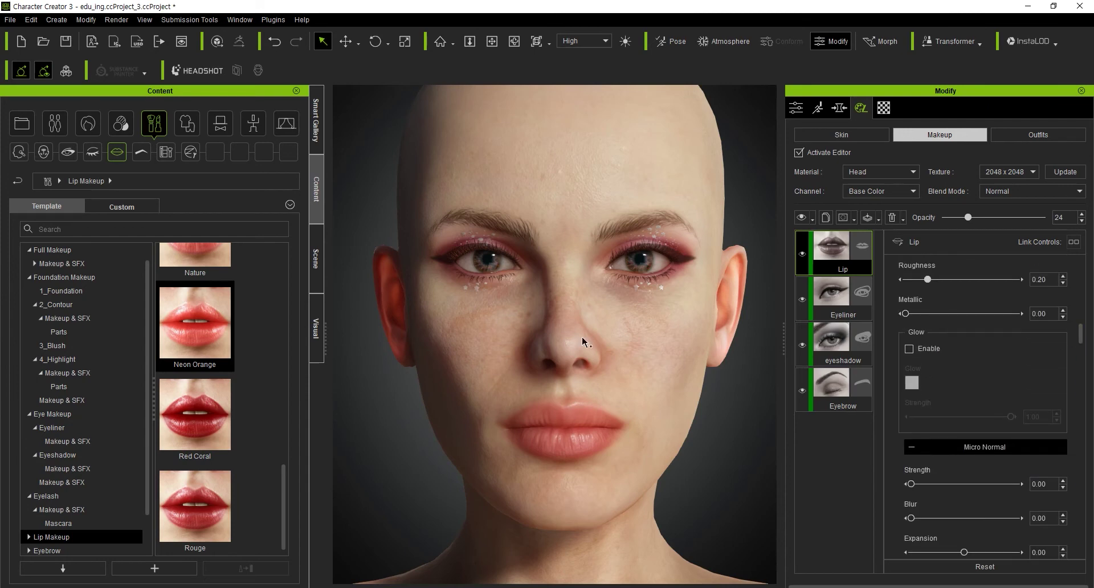
{"action": "scroll", "coordinate": [225, 457], "scroll_direction": "up", "scroll_amount": 5}
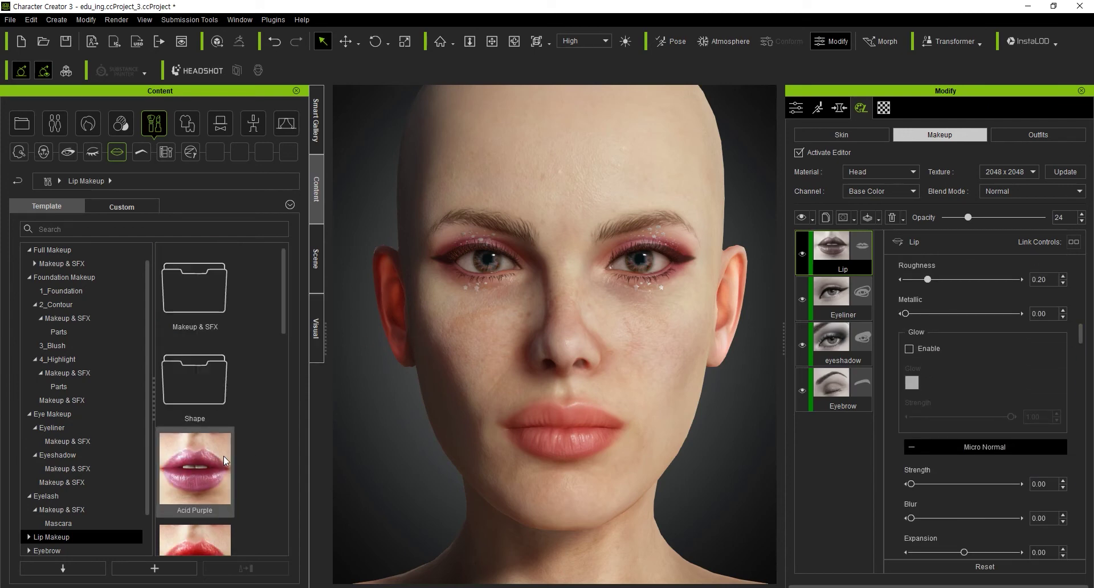
Open the Lip Makeup Shape folder to browse Full, Heart, Heavy Lower and Thin presets.
{"action": "double_click", "coordinate": [214, 363]}
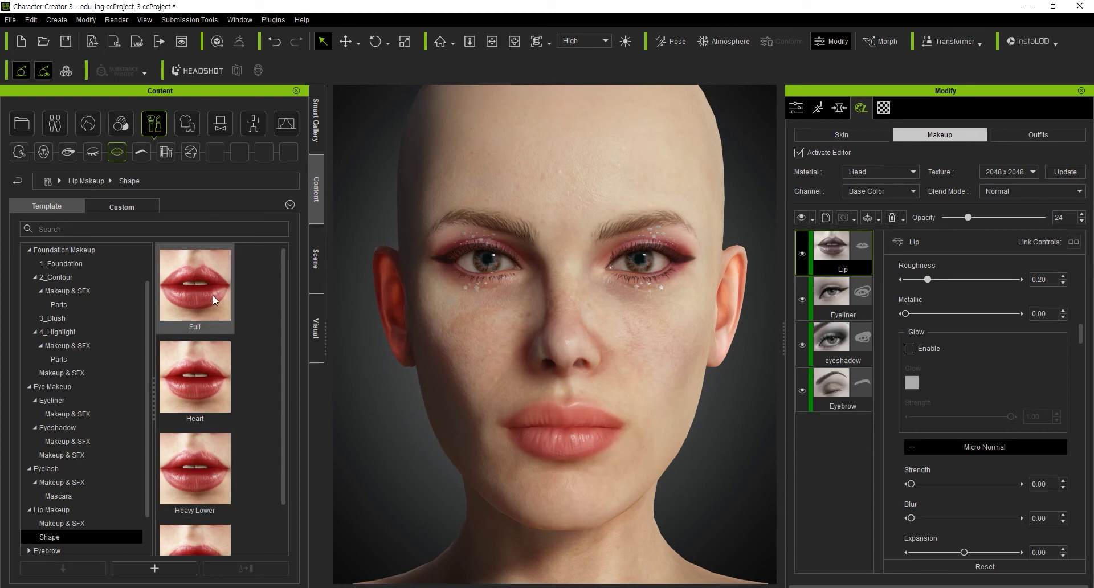
{"action": "scroll", "coordinate": [201, 361], "scroll_direction": "down", "scroll_amount": 1}
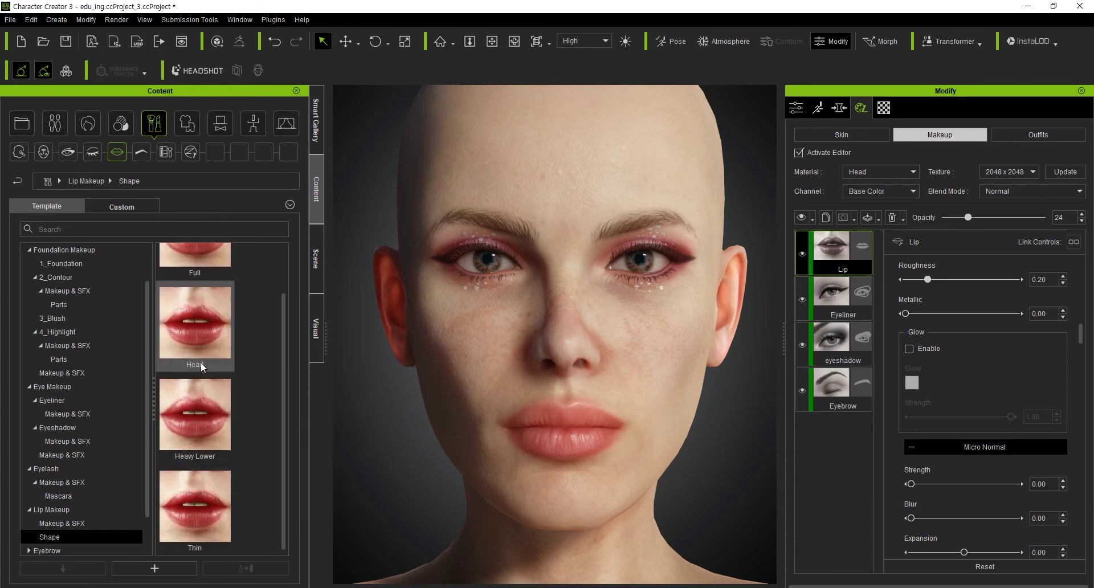
{"action": "mouse_move", "coordinate": [193, 468]}
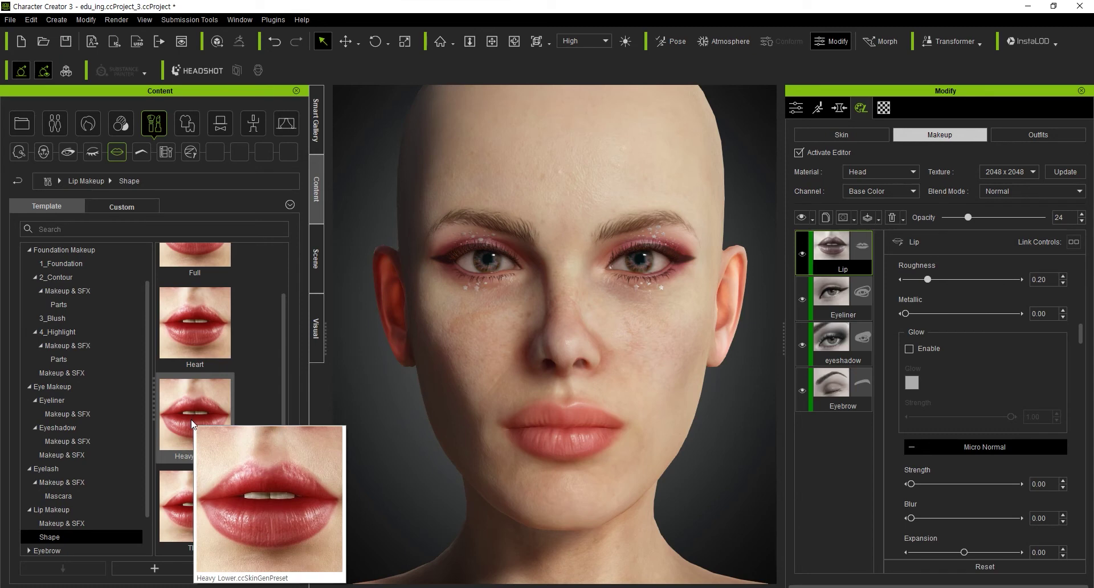
{"action": "mouse_move", "coordinate": [176, 504]}
{"action": "scroll", "coordinate": [174, 490], "scroll_direction": "up", "scroll_amount": 1}
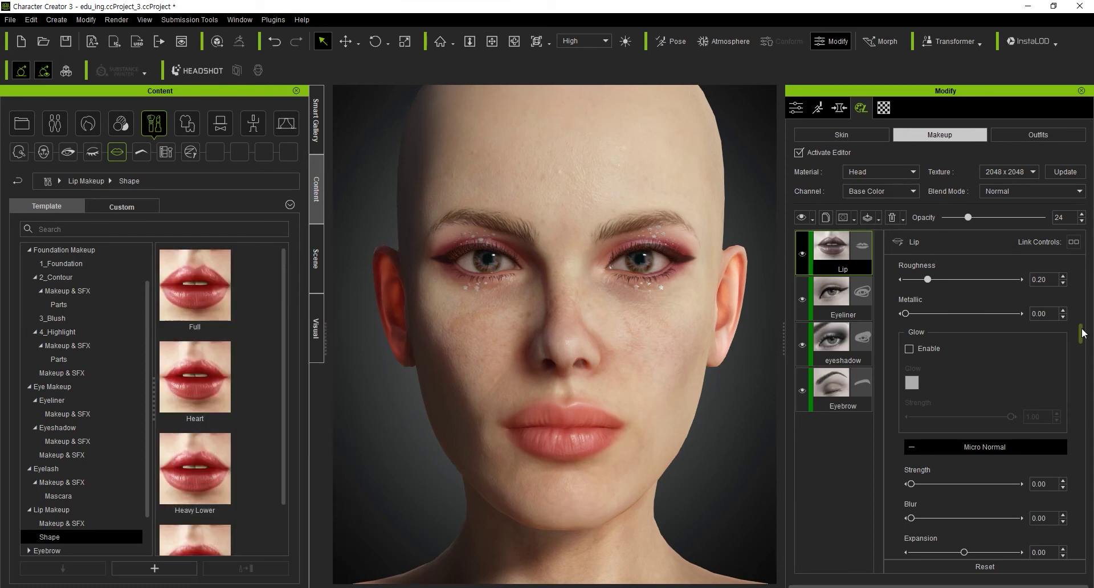
Change the Lip layer colour from coral #fc5549 to deep red #a80002.
{"action": "left_click_drag", "start_coordinate": [1081, 334], "coordinate": [1084, 278]}
{"action": "scroll", "coordinate": [1068, 302], "scroll_direction": "down", "scroll_amount": 3}
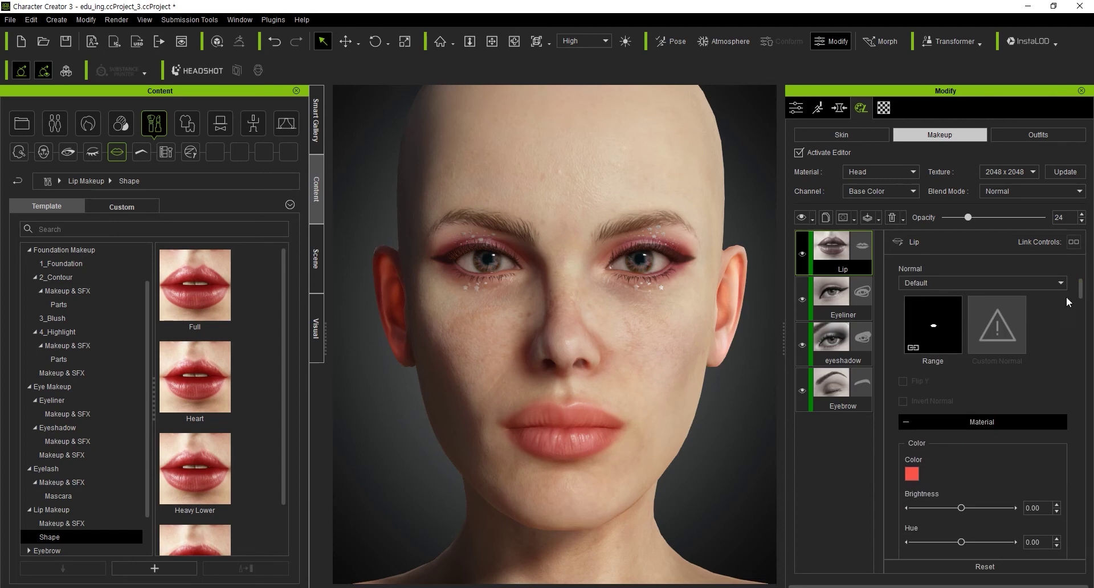
{"action": "left_click", "coordinate": [912, 474]}
{"action": "left_click_drag", "start_coordinate": [627, 175], "coordinate": [957, 174]}
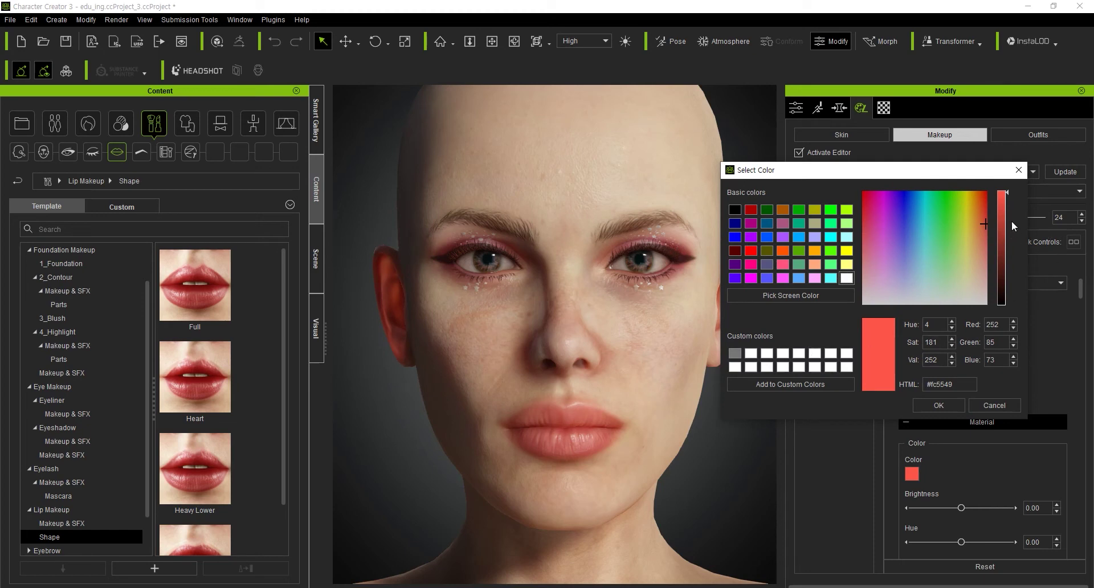
{"action": "left_click_drag", "start_coordinate": [986, 224], "coordinate": [997, 197]}
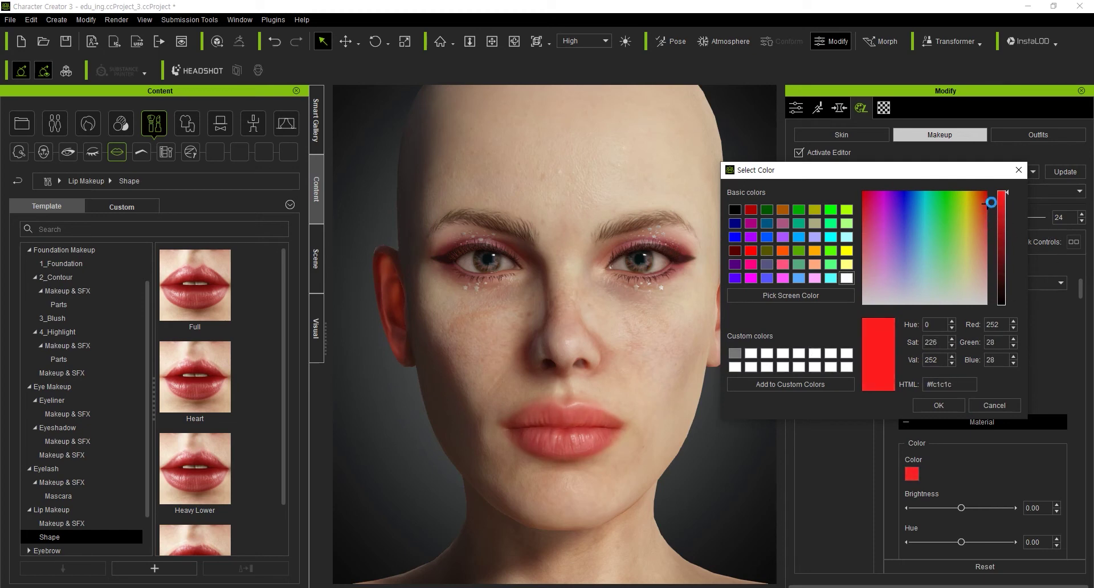
{"action": "mouse_move", "coordinate": [1007, 194]}
{"action": "left_mouse_down"}
{"action": "mouse_move", "coordinate": [1006, 229]}
{"action": "mouse_move", "coordinate": [838, 198]}
{"action": "mouse_move", "coordinate": [848, 183]}
{"action": "left_mouse_up"}
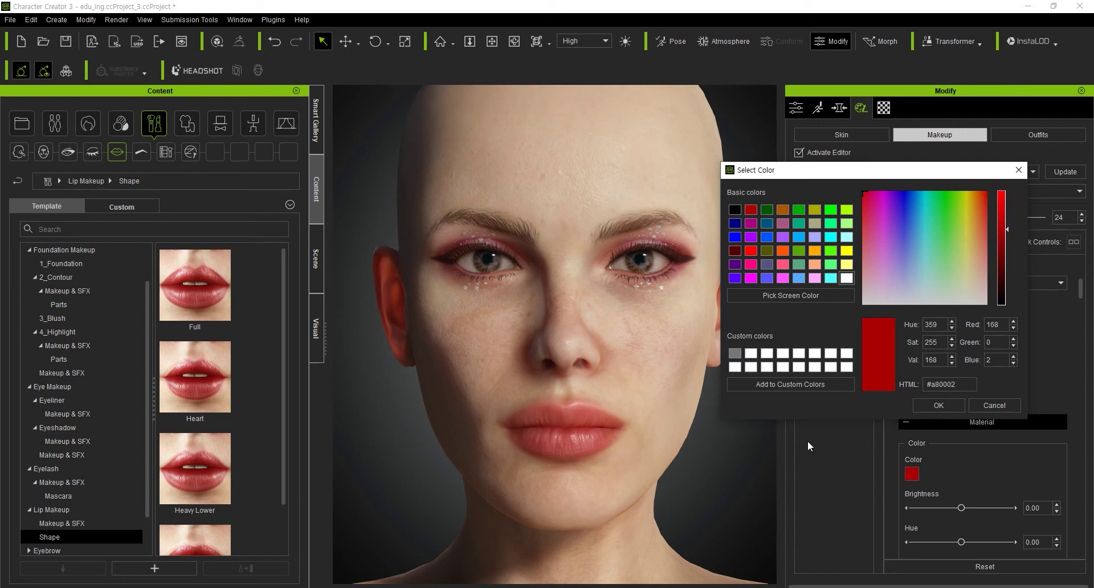
{"action": "left_click", "coordinate": [953, 405]}
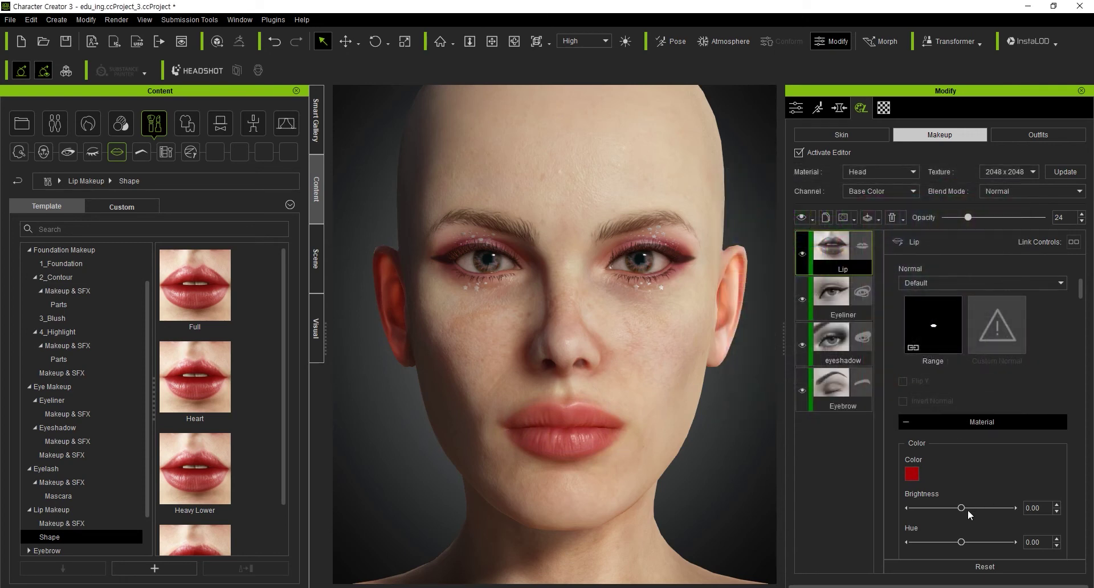
Set the lip colour Brightness to 0.21.
{"action": "left_click_drag", "start_coordinate": [969, 505], "coordinate": [979, 505]}
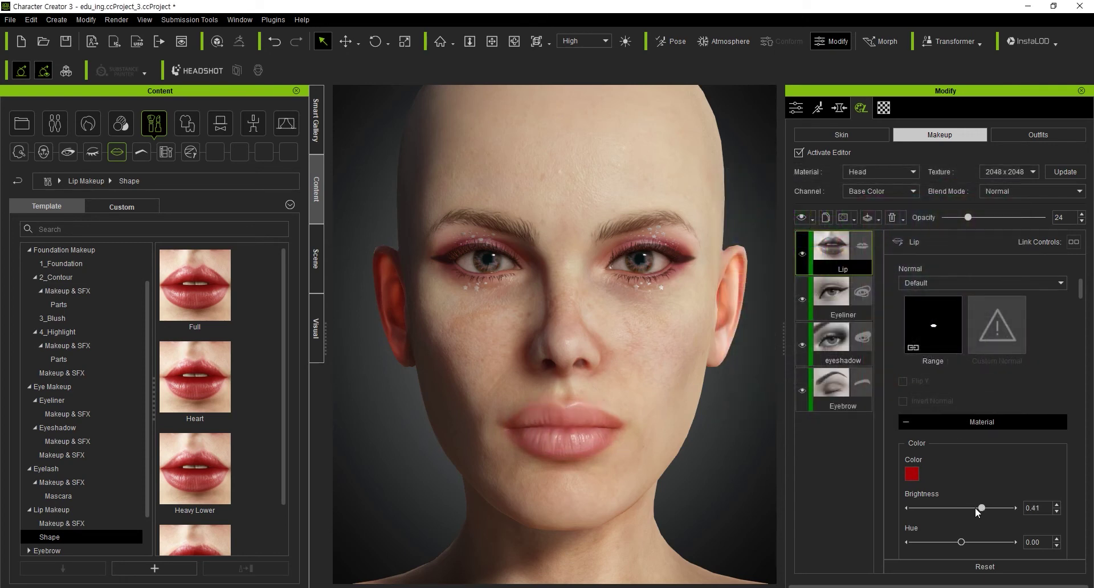
{"action": "left_click_drag", "start_coordinate": [974, 509], "coordinate": [962, 543]}
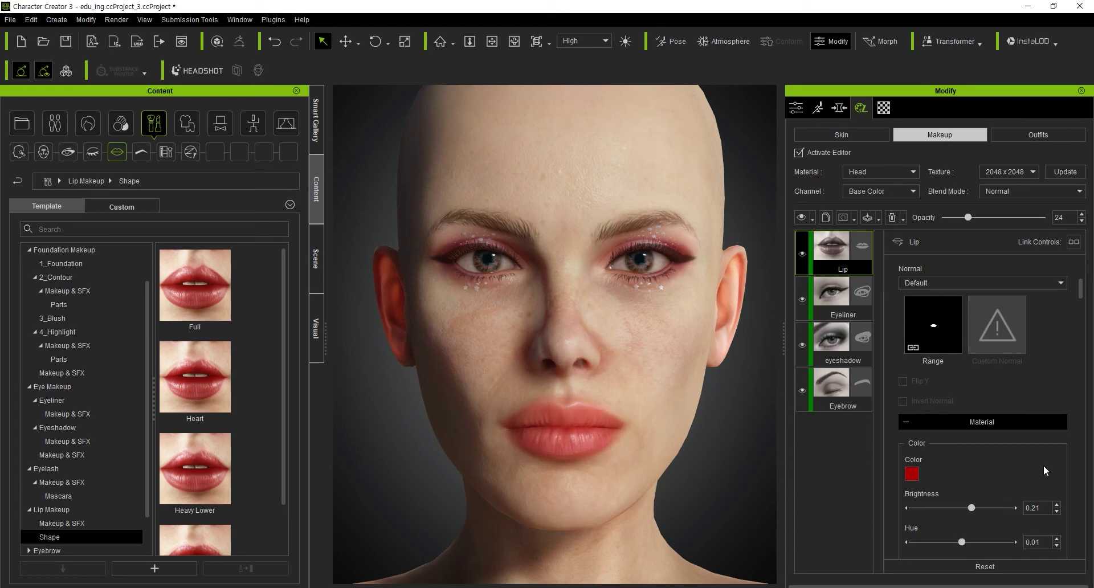
{"action": "left_click_drag", "start_coordinate": [1080, 292], "coordinate": [1080, 308]}
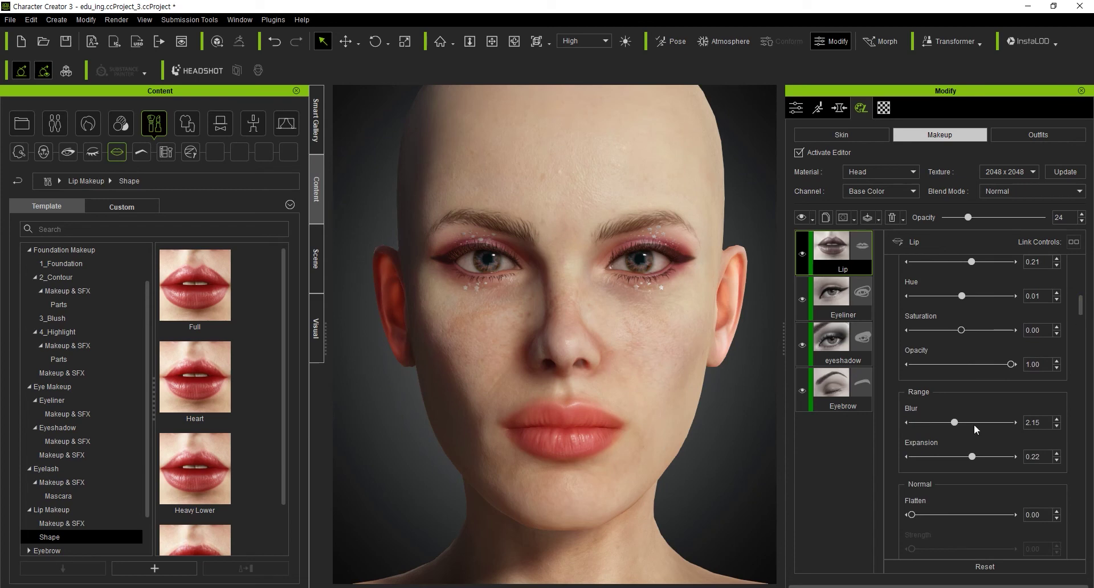
Tighten the lip colour Range Expansion from 0.22 to -0.53.
{"action": "left_click", "coordinate": [963, 457]}
{"action": "left_click", "coordinate": [939, 459]}
{"action": "left_click", "coordinate": [927, 459]}
{"action": "left_click", "coordinate": [931, 459]}
{"action": "scroll", "coordinate": [282, 327], "scroll_direction": "down", "scroll_amount": 2}
{"action": "scroll", "coordinate": [276, 350], "scroll_direction": "down", "scroll_amount": 1}
{"action": "scroll", "coordinate": [274, 392], "scroll_direction": "up", "scroll_amount": 3}
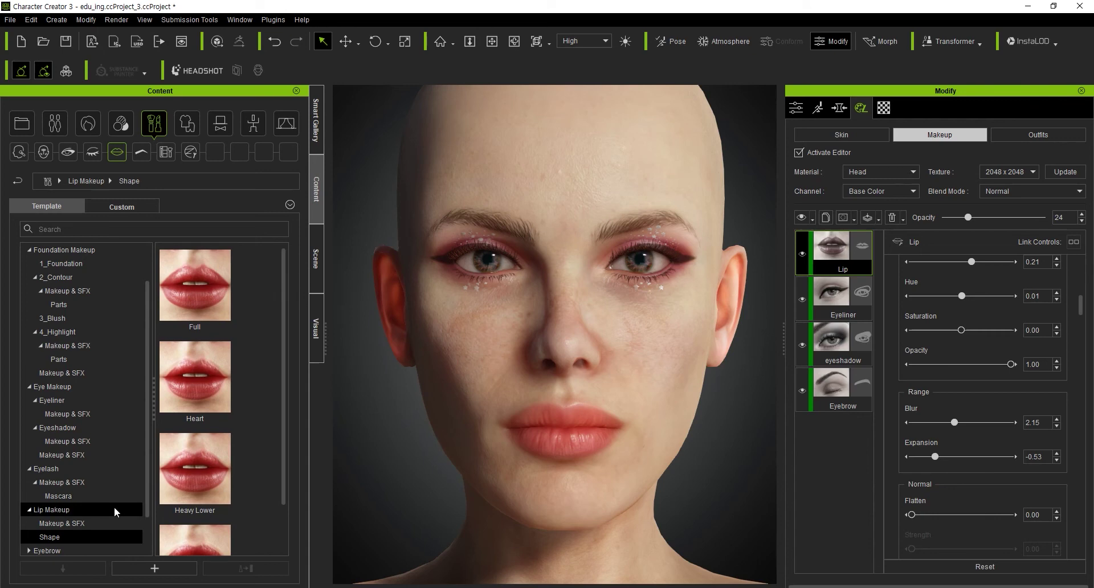
Scroll the lip Makeup & SFX presets down to Violets, then switch the library to Eyebrow templates.
{"action": "left_click", "coordinate": [69, 520]}
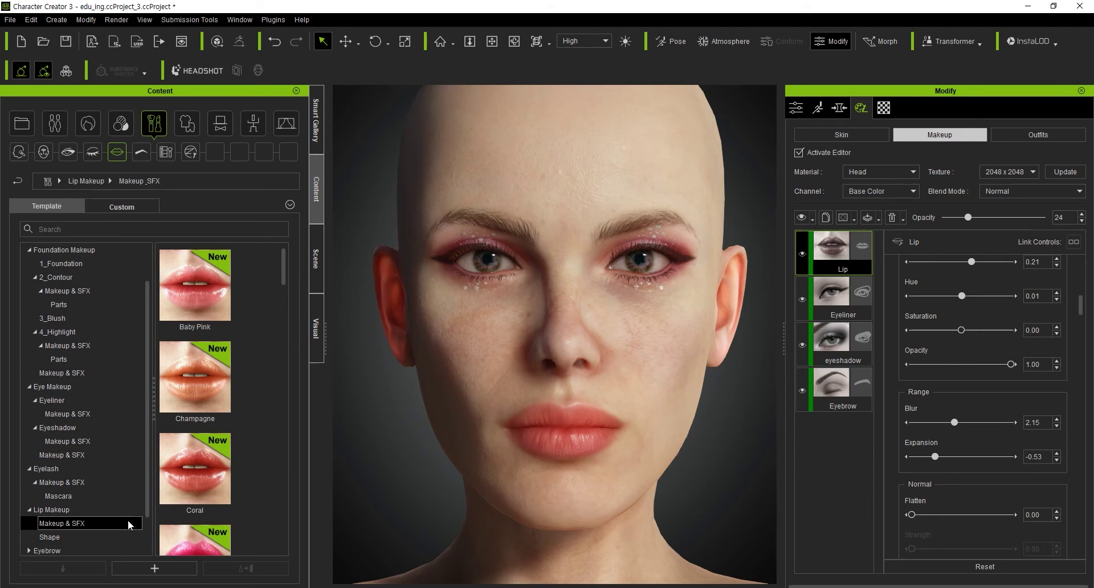
{"action": "left_click_drag", "start_coordinate": [283, 264], "coordinate": [290, 354]}
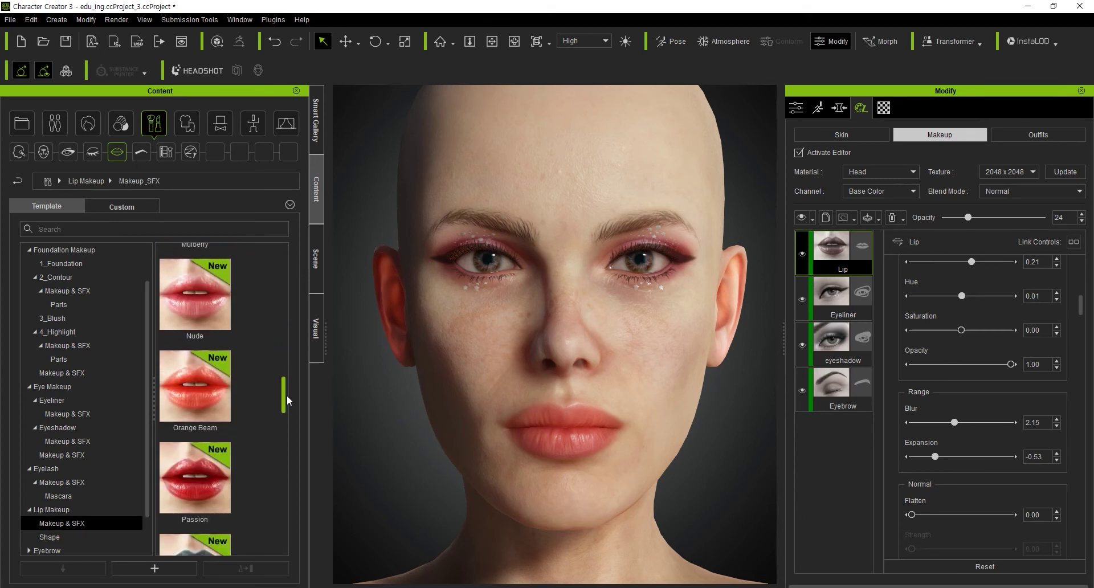
{"action": "left_click_drag", "start_coordinate": [291, 354], "coordinate": [281, 417]}
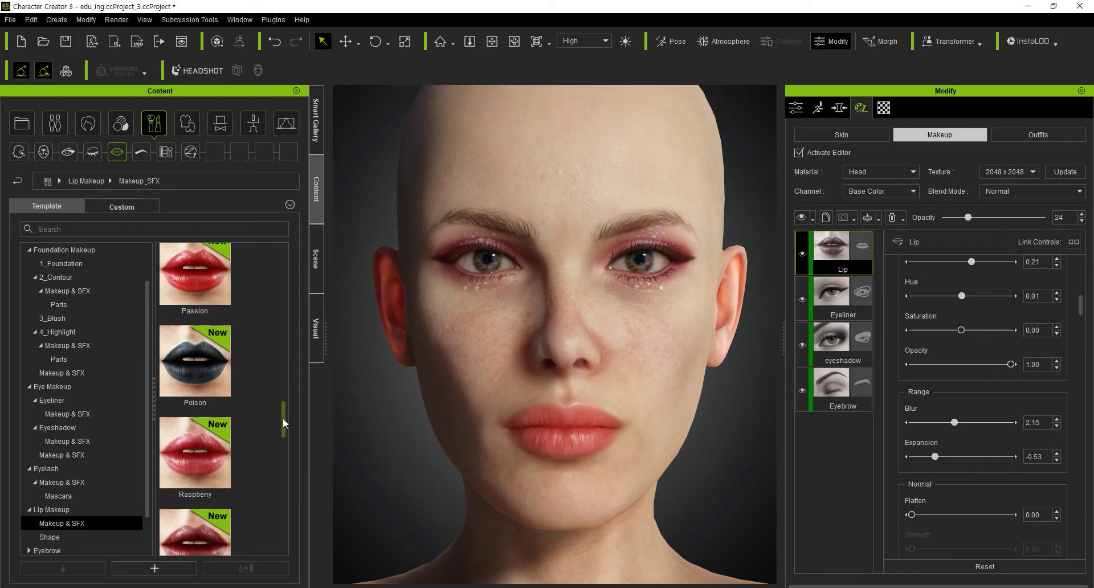
{"action": "left_click_drag", "start_coordinate": [282, 418], "coordinate": [278, 511]}
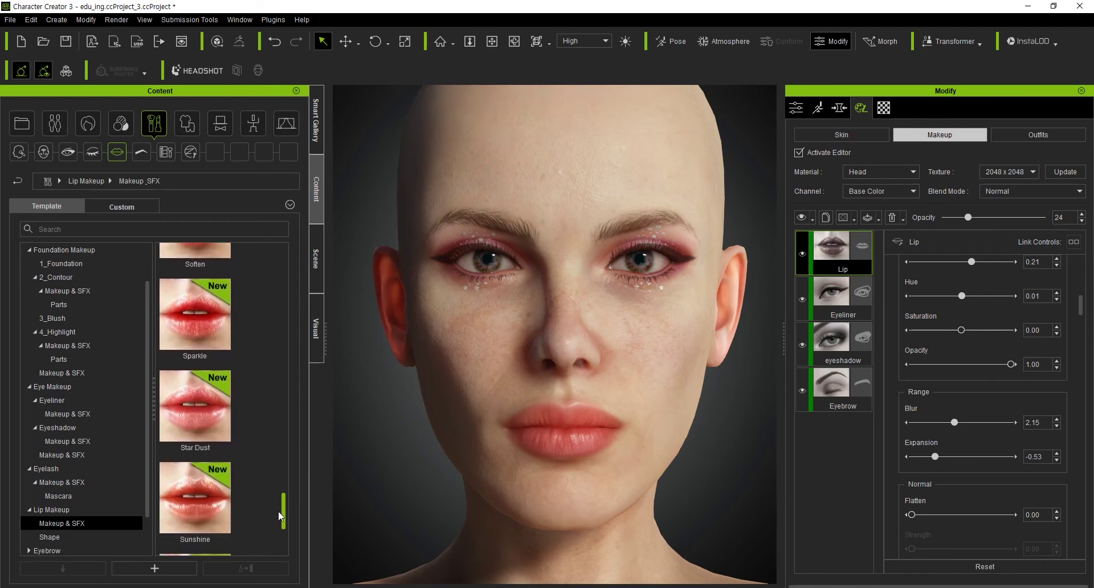
{"action": "left_click_drag", "start_coordinate": [278, 510], "coordinate": [279, 528]}
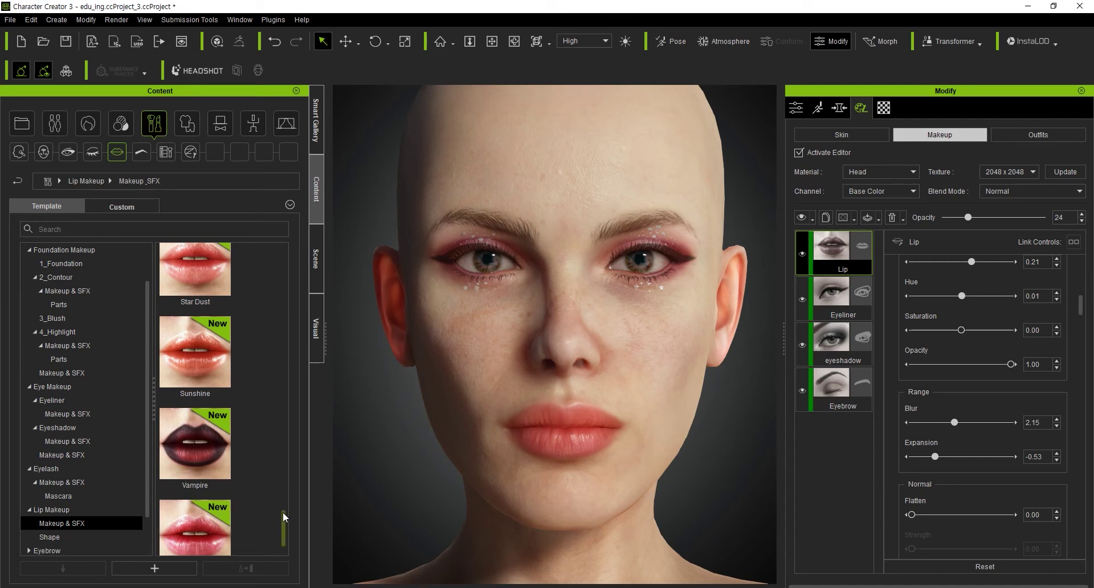
{"action": "left_click_drag", "start_coordinate": [282, 512], "coordinate": [281, 521]}
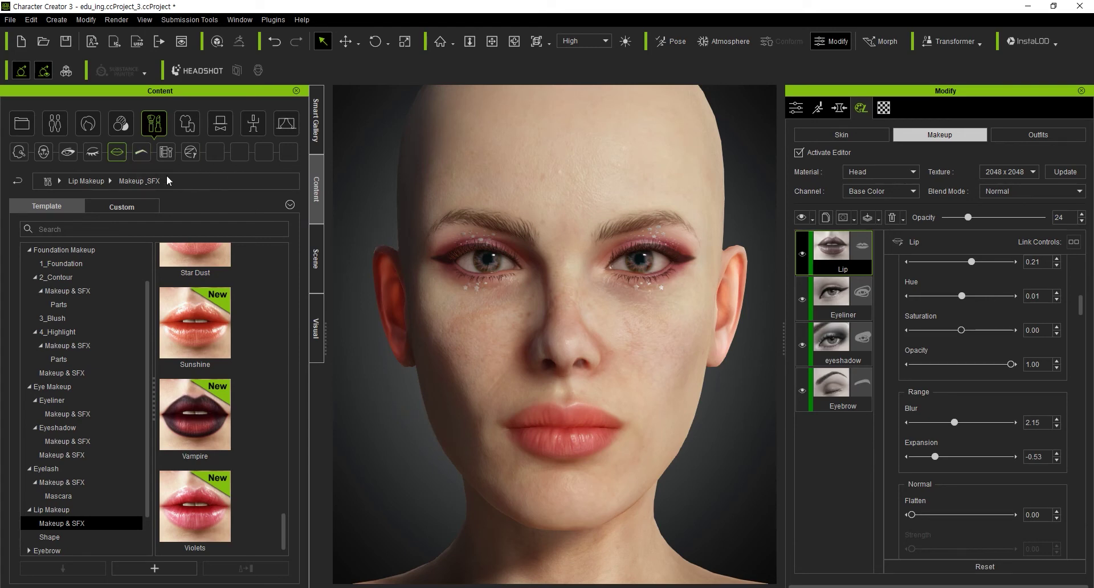
{"action": "left_click", "coordinate": [138, 157]}
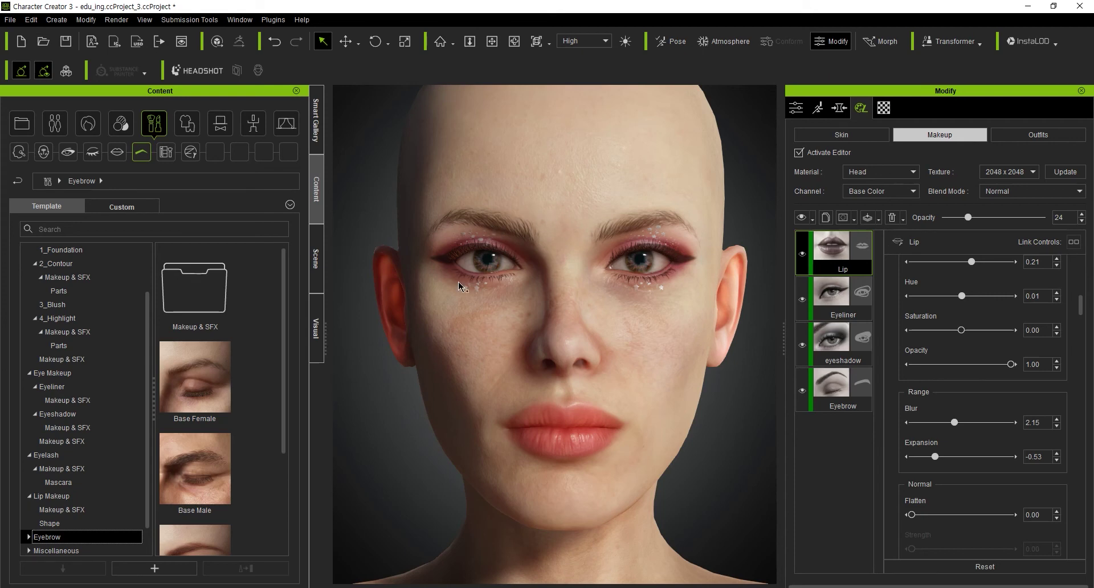
Scroll the Eyebrow templates down to reveal the Neutral_F and Neutral_M presets.
{"action": "scroll", "coordinate": [214, 425], "scroll_direction": "down", "scroll_amount": 2}
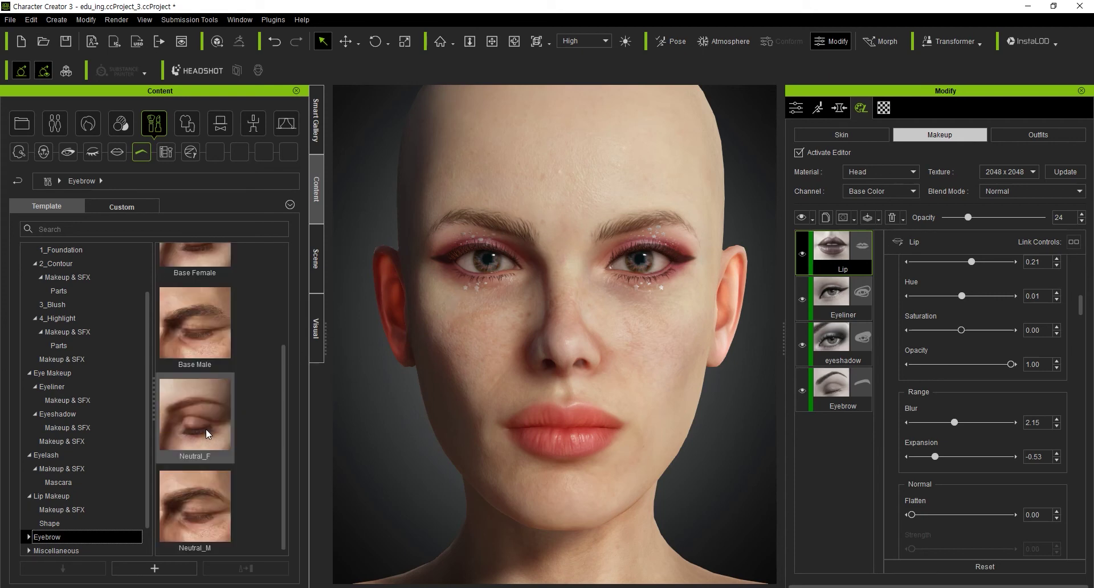
Open Eyebrow > Makeup & SFX > Trimmed and drop the Attractive_Thin preset onto the face.
{"action": "mouse_move", "coordinate": [195, 415]}
{"action": "scroll", "coordinate": [196, 422], "scroll_direction": "up", "scroll_amount": 2}
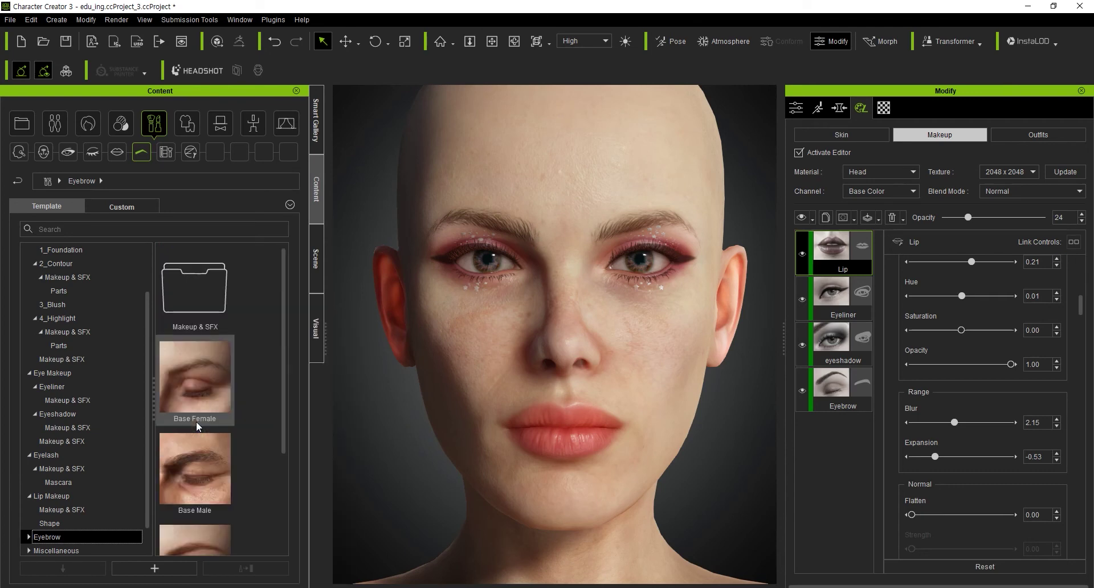
{"action": "double_click", "coordinate": [217, 311]}
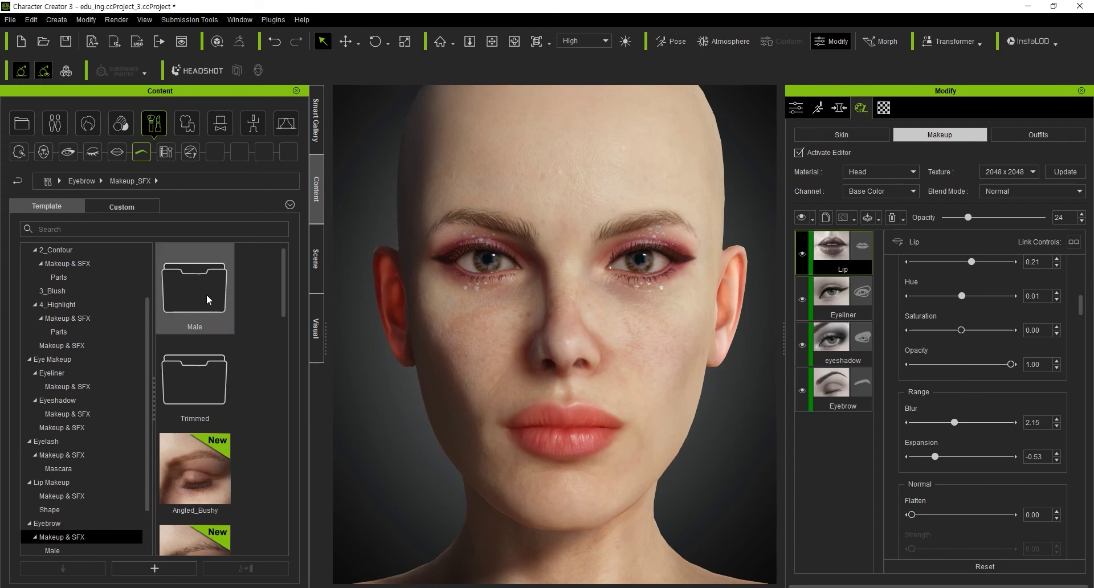
{"action": "scroll", "coordinate": [239, 440], "scroll_direction": "down", "scroll_amount": 3}
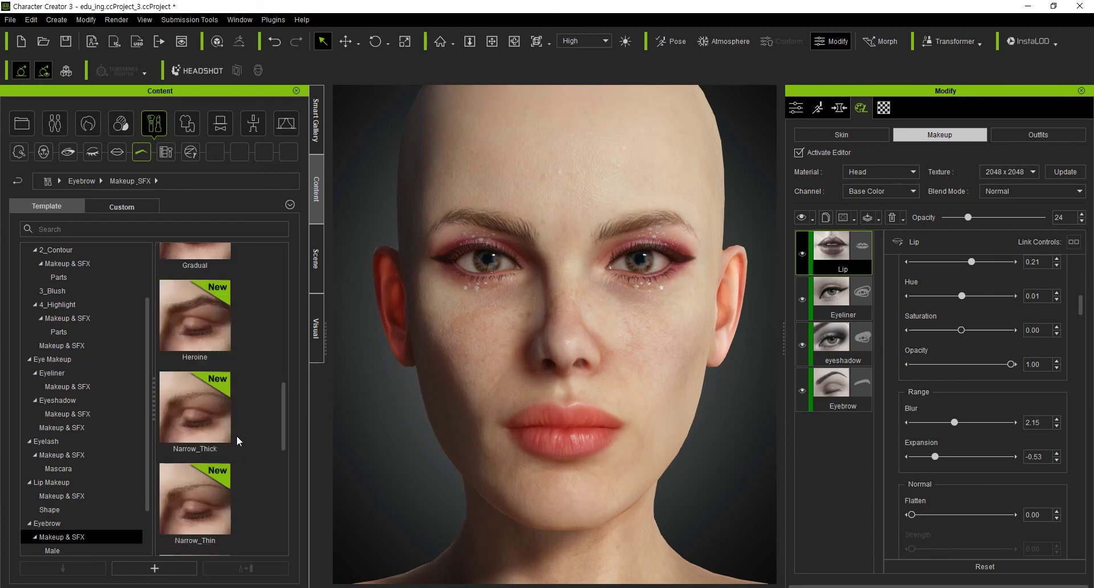
{"action": "scroll", "coordinate": [214, 409], "scroll_direction": "up", "scroll_amount": 2}
{"action": "scroll", "coordinate": [214, 408], "scroll_direction": "up", "scroll_amount": 1}
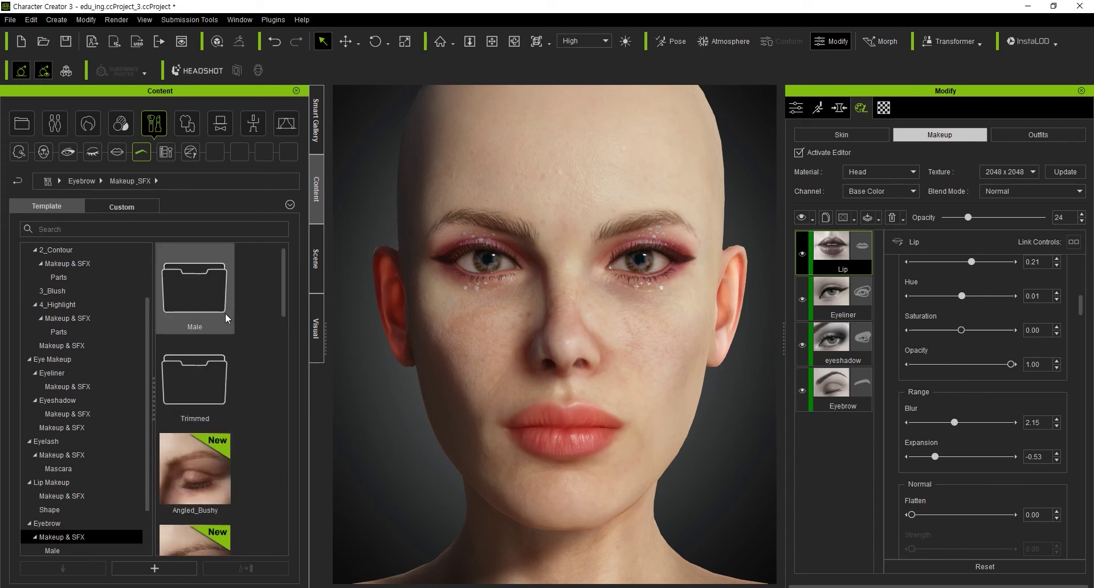
{"action": "double_click", "coordinate": [212, 363]}
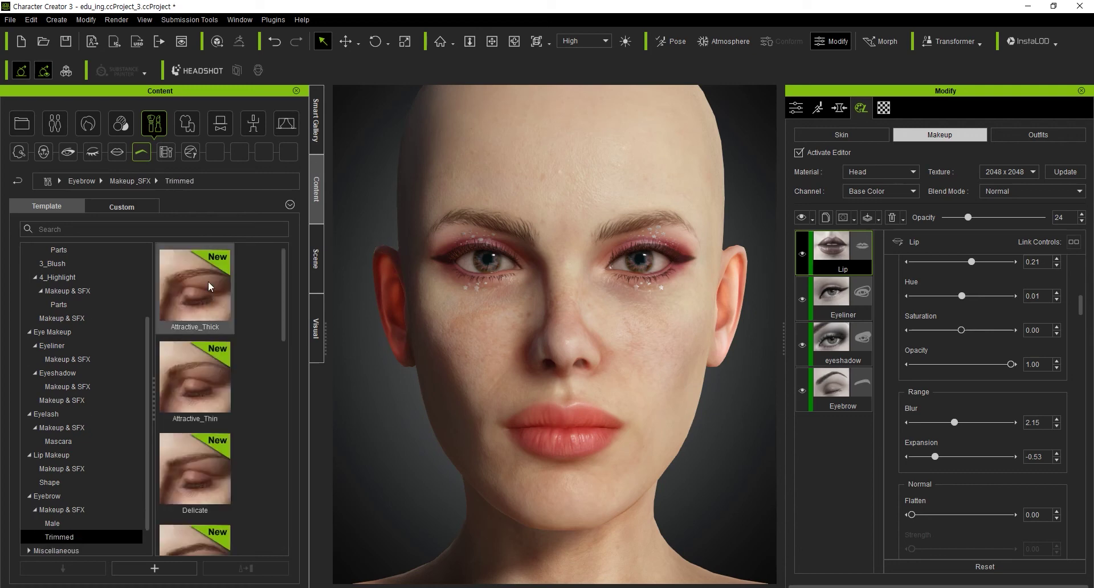
{"action": "left_click", "coordinate": [209, 287]}
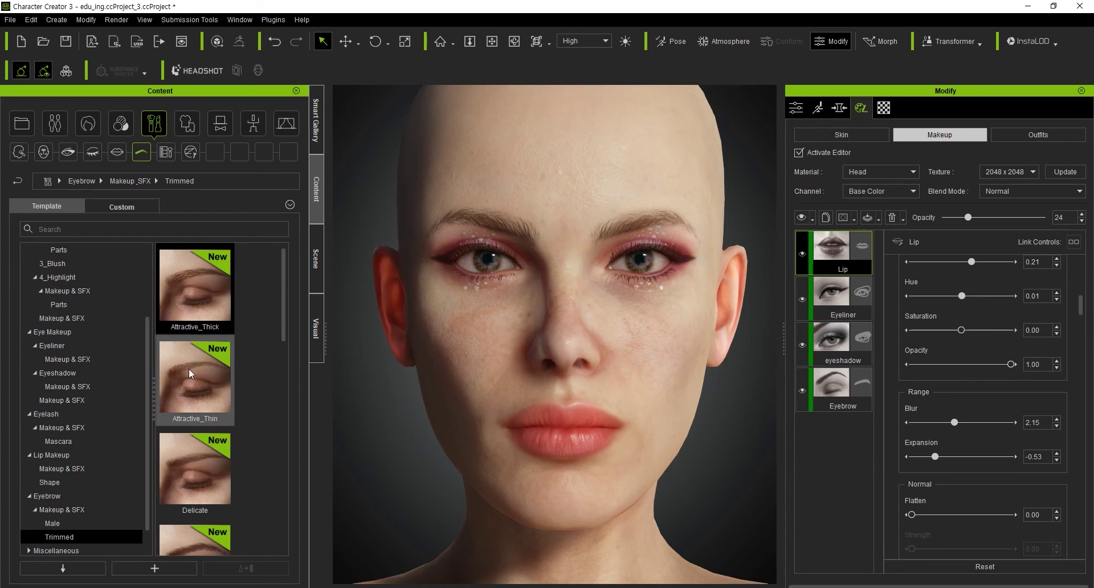
{"action": "left_click_drag", "start_coordinate": [192, 373], "coordinate": [524, 247]}
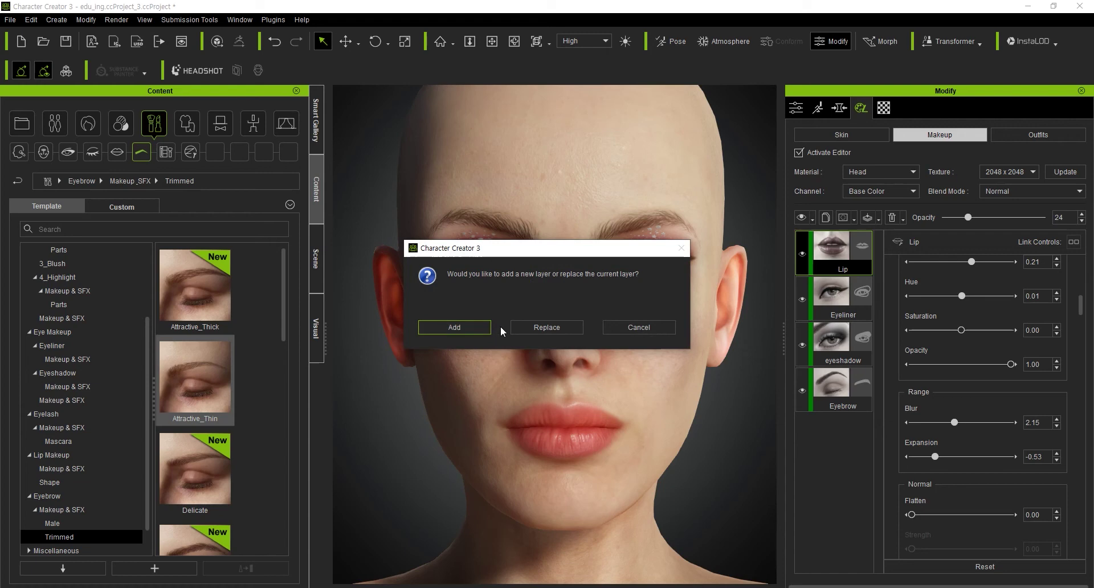
Move the add-or-replace prompt off the face and add Attractive_Thin as a new layer.
{"action": "left_click_drag", "start_coordinate": [495, 249], "coordinate": [848, 246]}
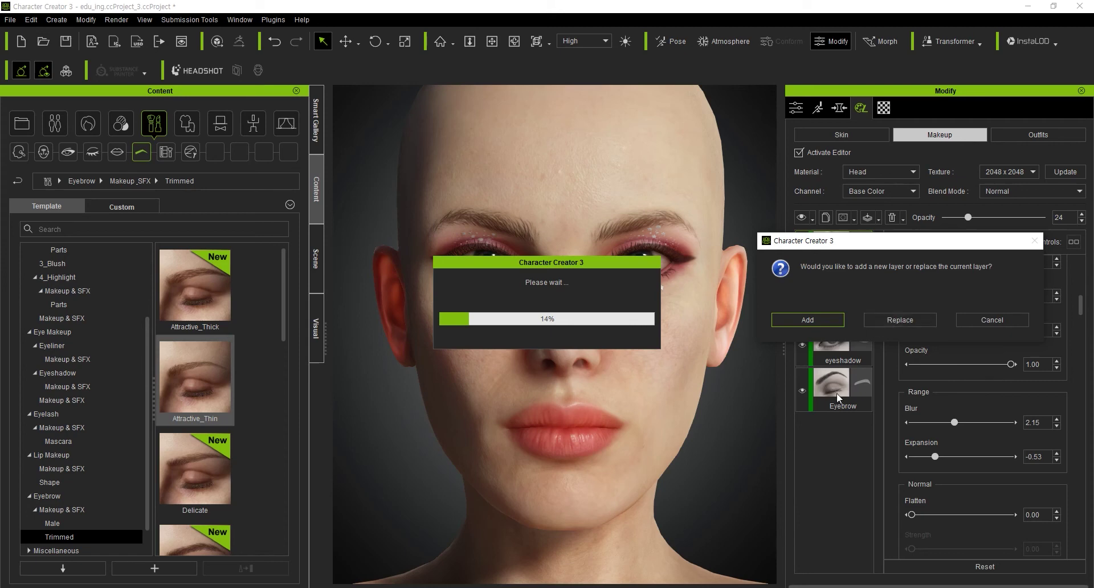
{"action": "left_click", "coordinate": [897, 321]}
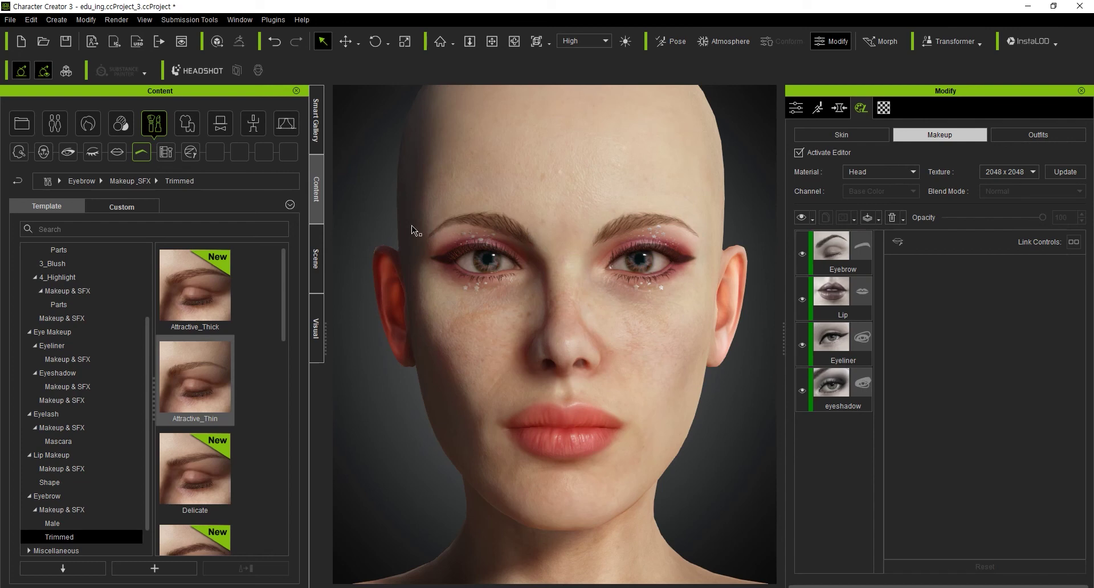
Select the Eyebrow layer and open the options menu for its Left Pattern texture.
{"action": "mouse_move", "coordinate": [590, 281]}
{"action": "right_mouse_down"}
{"action": "mouse_move", "coordinate": [544, 276]}
{"action": "mouse_move", "coordinate": [593, 279]}
{"action": "right_mouse_up"}
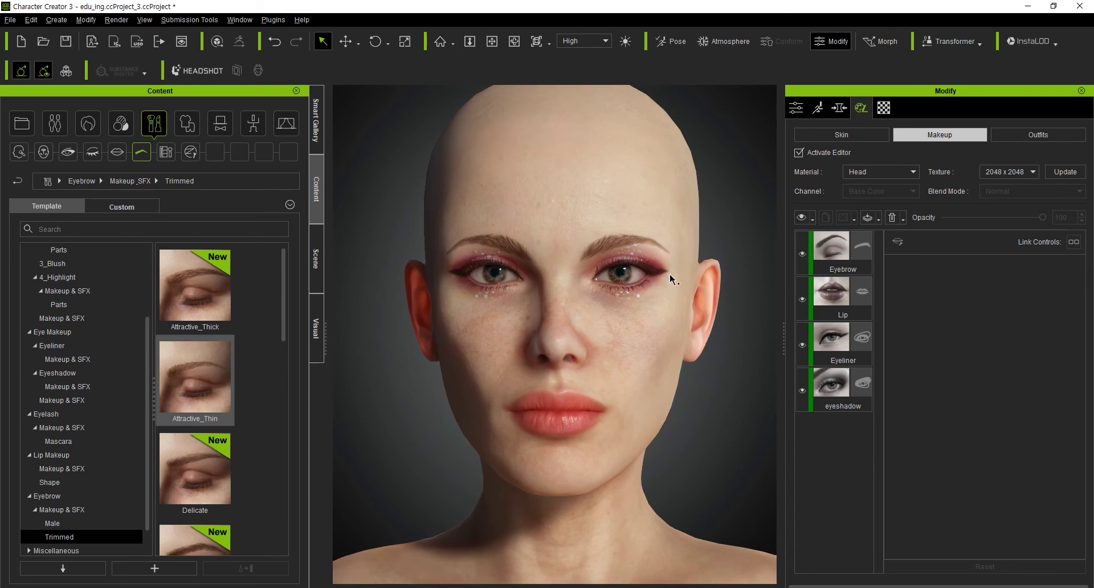
{"action": "left_click", "coordinate": [830, 240]}
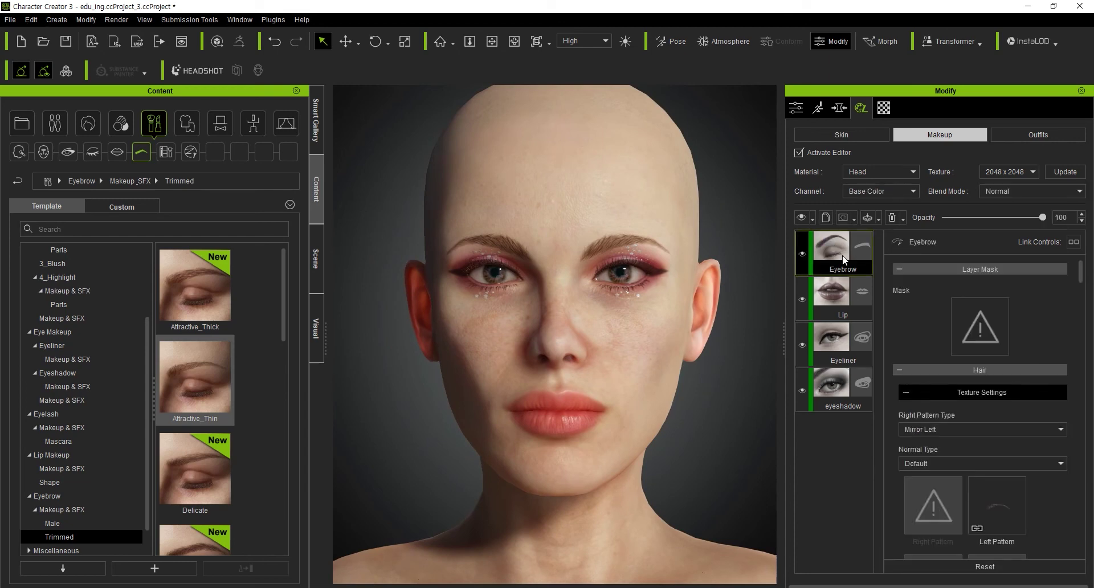
{"action": "scroll", "coordinate": [1084, 280], "scroll_direction": "down", "scroll_amount": 3}
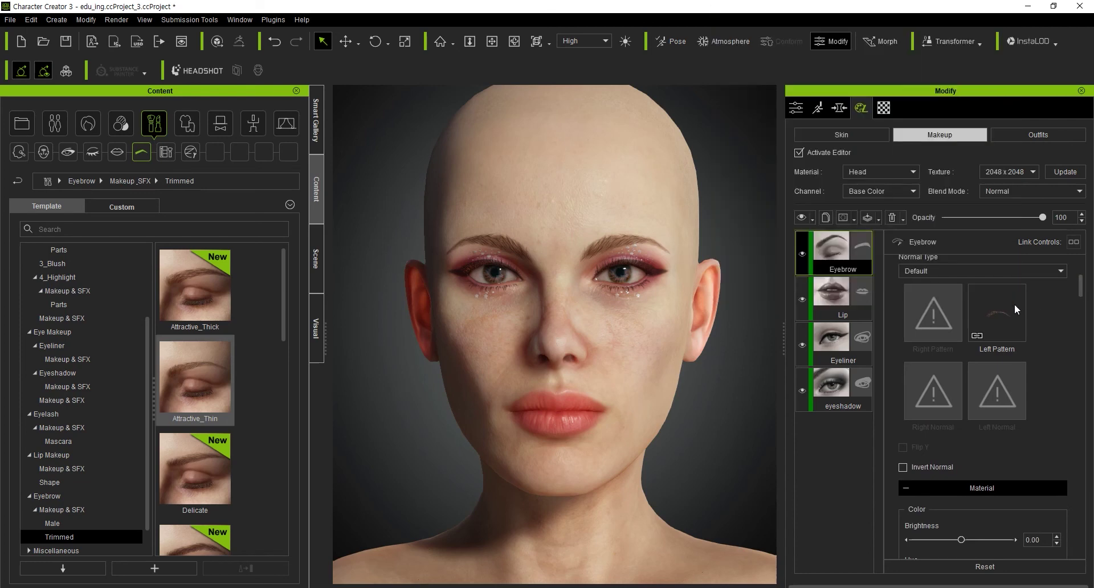
{"action": "right_click", "coordinate": [999, 319]}
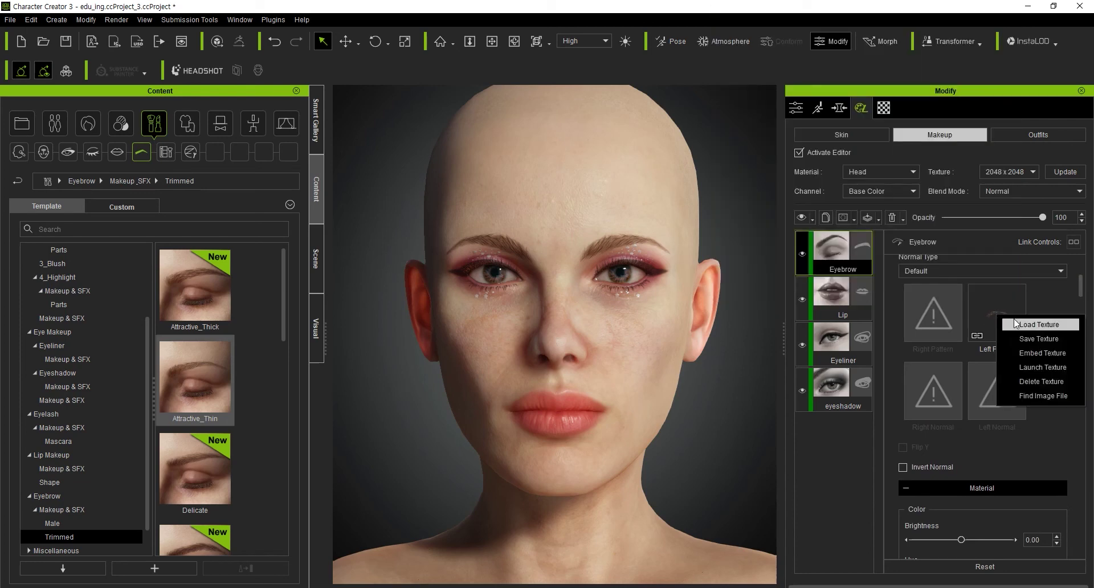
{"action": "left_click", "coordinate": [1038, 324]}
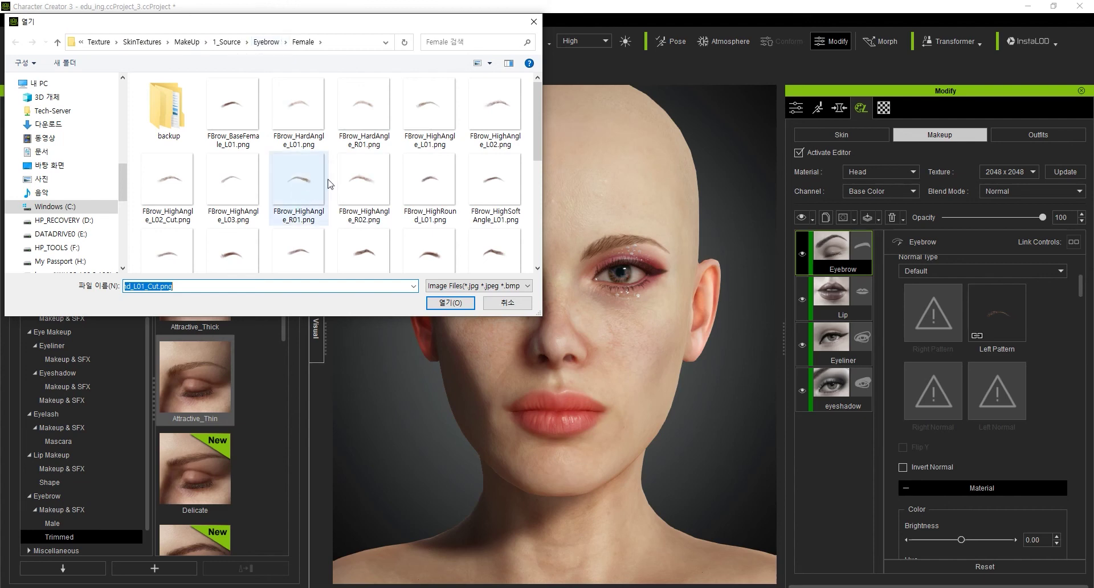
{"action": "scroll", "coordinate": [410, 183], "scroll_direction": "down", "scroll_amount": 3}
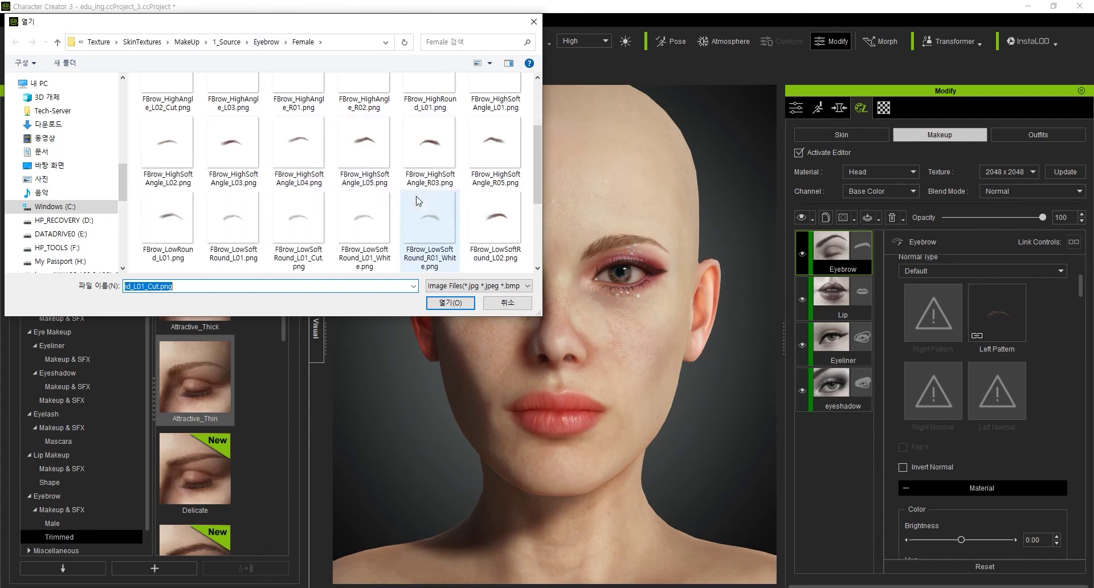
{"action": "left_click", "coordinate": [500, 302]}
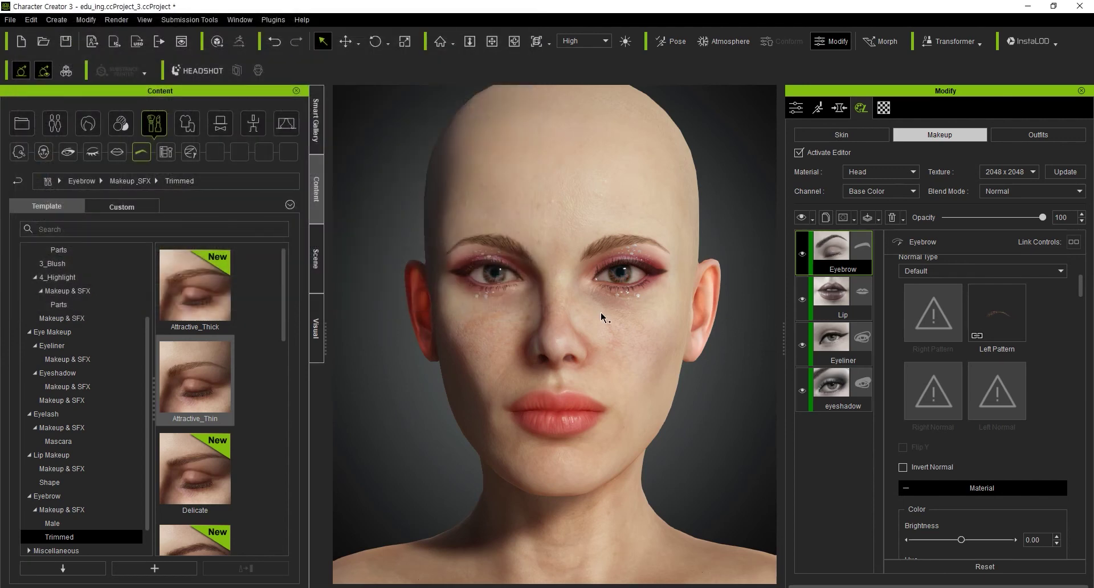
{"action": "scroll", "coordinate": [982, 387], "scroll_direction": "down", "scroll_amount": 1}
{"action": "scroll", "coordinate": [981, 388], "scroll_direction": "down", "scroll_amount": 3}
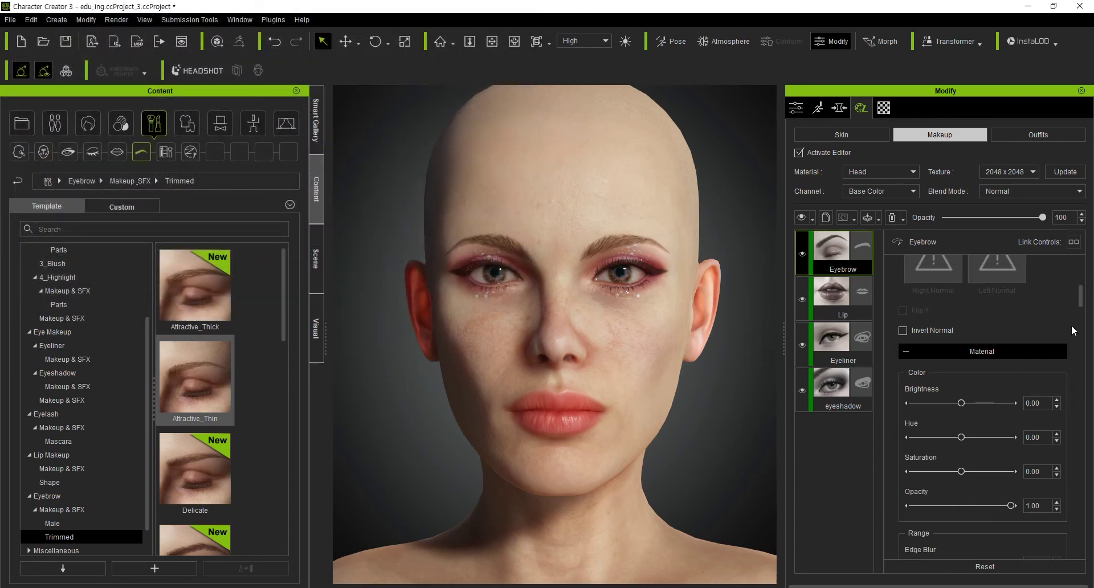
{"action": "mouse_move", "coordinate": [1081, 308]}
{"action": "left_mouse_down"}
{"action": "mouse_move", "coordinate": [1079, 333]}
{"action": "mouse_move", "coordinate": [1069, 308]}
{"action": "left_mouse_up"}
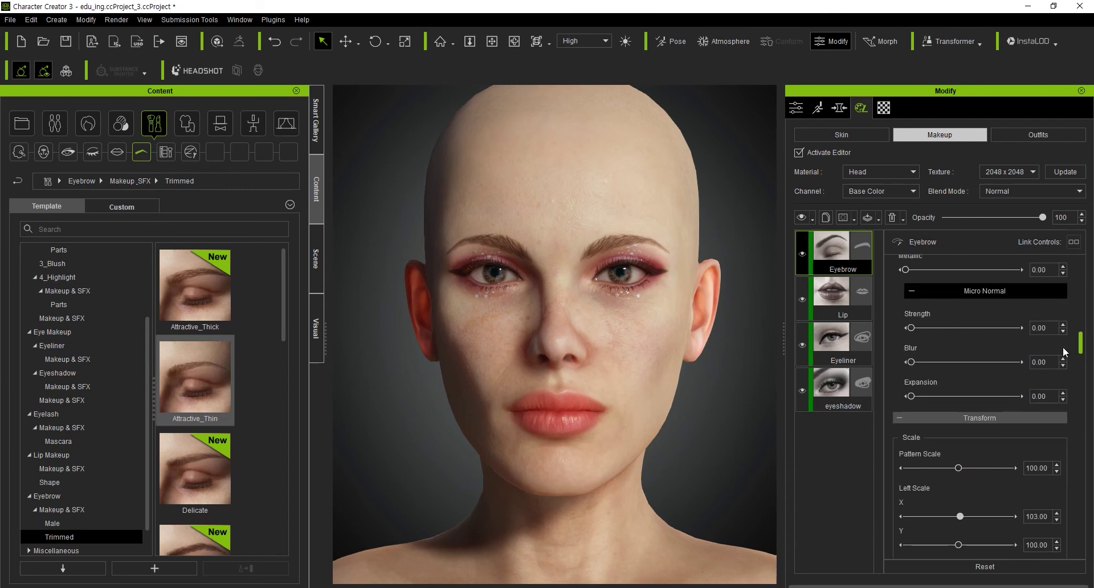
{"action": "mouse_move", "coordinate": [1069, 307]}
{"action": "left_mouse_down"}
{"action": "mouse_move", "coordinate": [1062, 450]}
{"action": "mouse_move", "coordinate": [1062, 438]}
{"action": "left_mouse_up"}
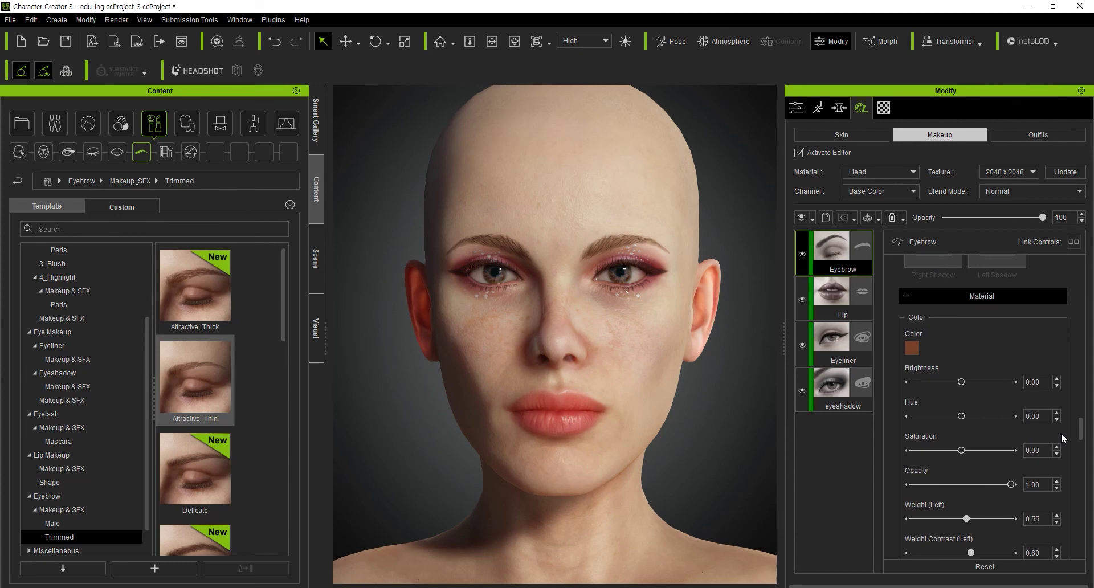
Lower Val in the Select Color dialog to make the eyebrow colour a very dark brown.
{"action": "left_click", "coordinate": [911, 348]}
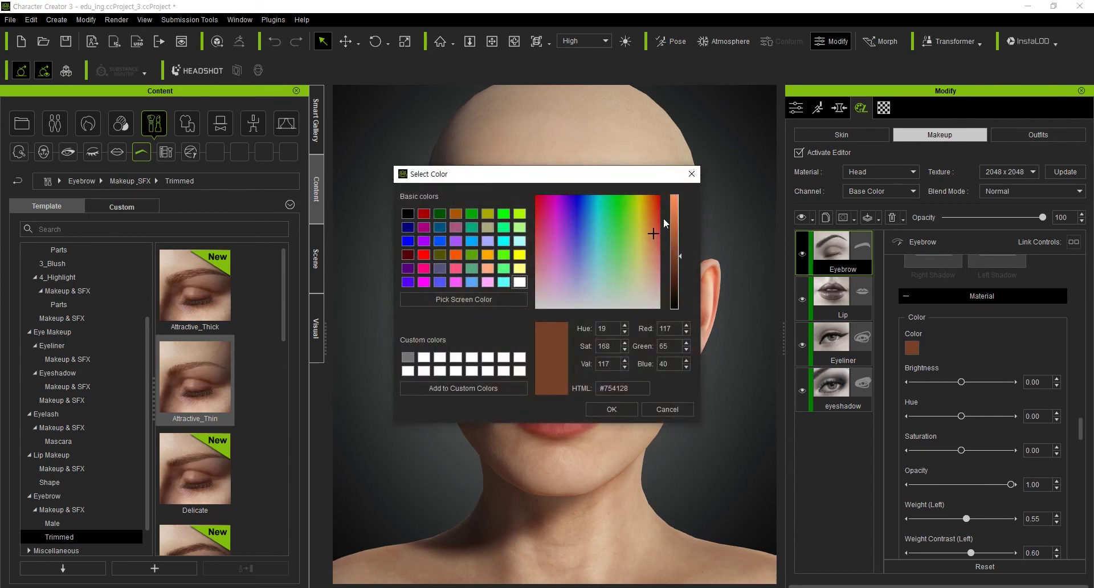
{"action": "left_click_drag", "start_coordinate": [640, 169], "coordinate": [1033, 155]}
{"action": "mouse_move", "coordinate": [1067, 231]}
{"action": "left_mouse_down"}
{"action": "mouse_move", "coordinate": [1070, 270]}
{"action": "mouse_move", "coordinate": [1046, 298]}
{"action": "left_mouse_up"}
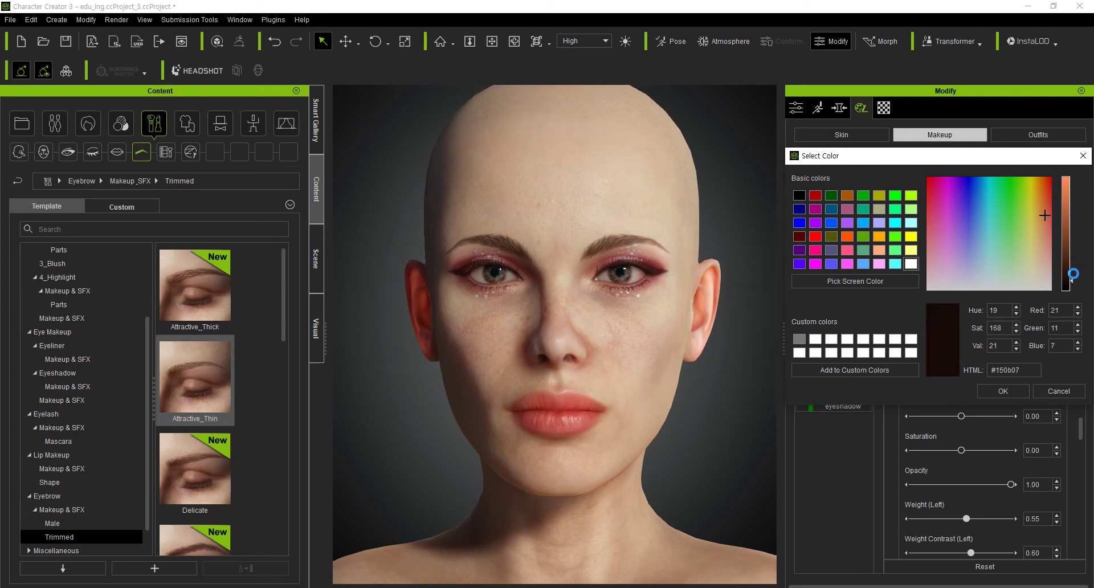
{"action": "left_click", "coordinate": [1003, 391]}
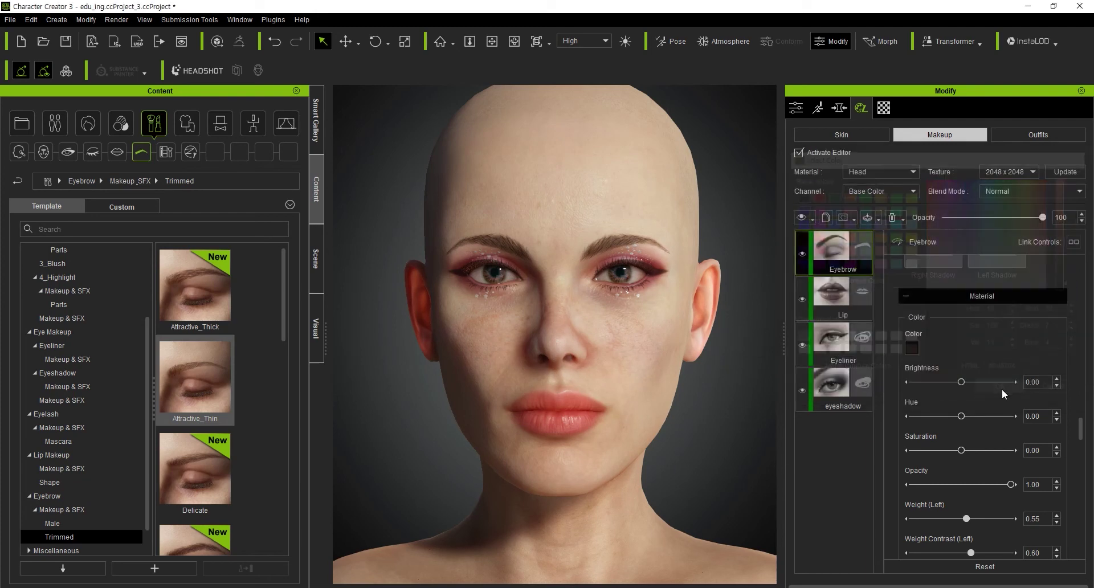
{"action": "mouse_move", "coordinate": [1081, 427]}
{"action": "left_mouse_down"}
{"action": "mouse_move", "coordinate": [1076, 512]}
{"action": "mouse_move", "coordinate": [1088, 277]}
{"action": "left_mouse_up"}
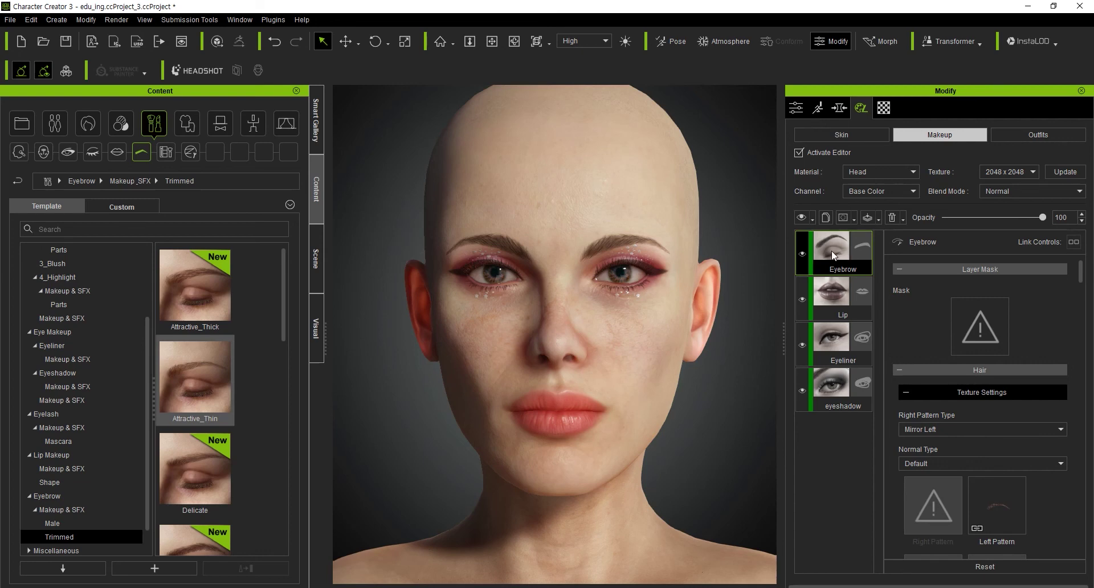
Set the Eyebrow layer opacity to 88 and rotate and zoom the head to check the brows.
{"action": "mouse_move", "coordinate": [1042, 217]}
{"action": "left_mouse_down"}
{"action": "mouse_move", "coordinate": [925, 222]}
{"action": "mouse_move", "coordinate": [1030, 217]}
{"action": "left_mouse_up"}
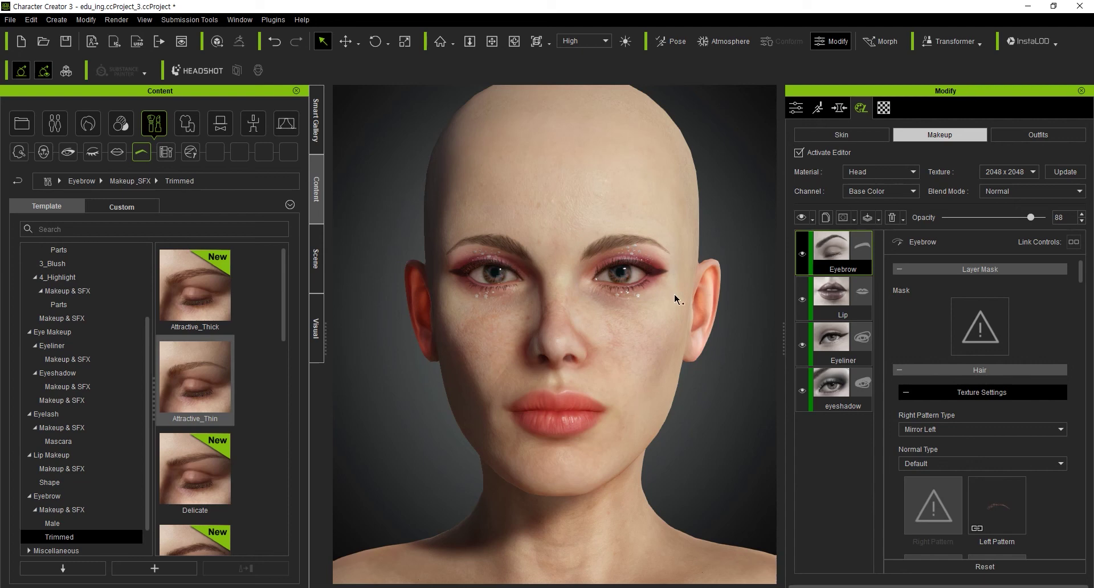
{"action": "right_click_drag", "start_coordinate": [716, 308], "coordinate": [710, 289]}
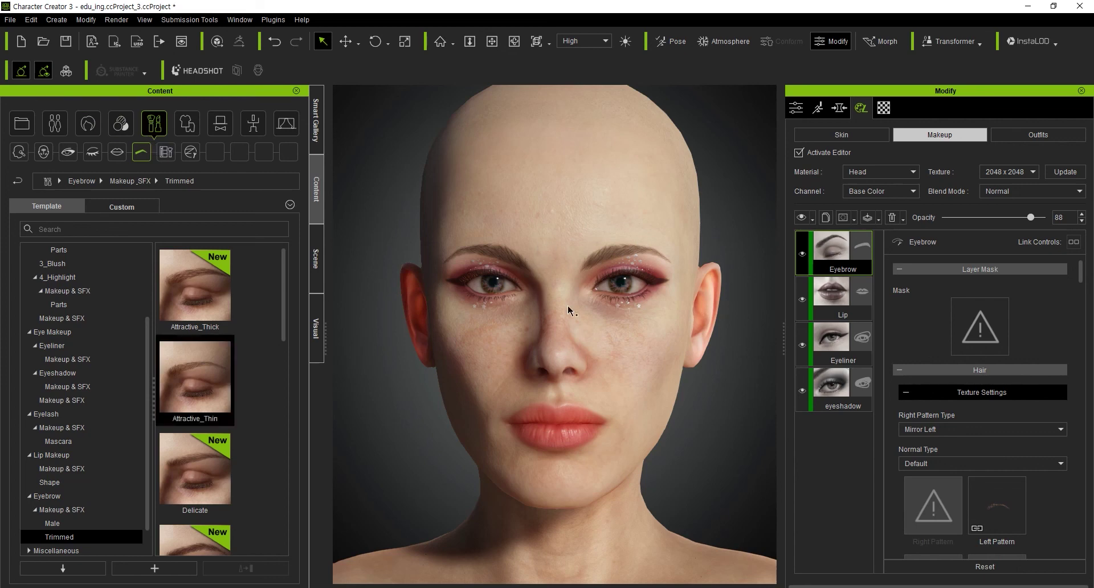
{"action": "scroll", "coordinate": [568, 308], "scroll_direction": "down", "scroll_amount": 2}
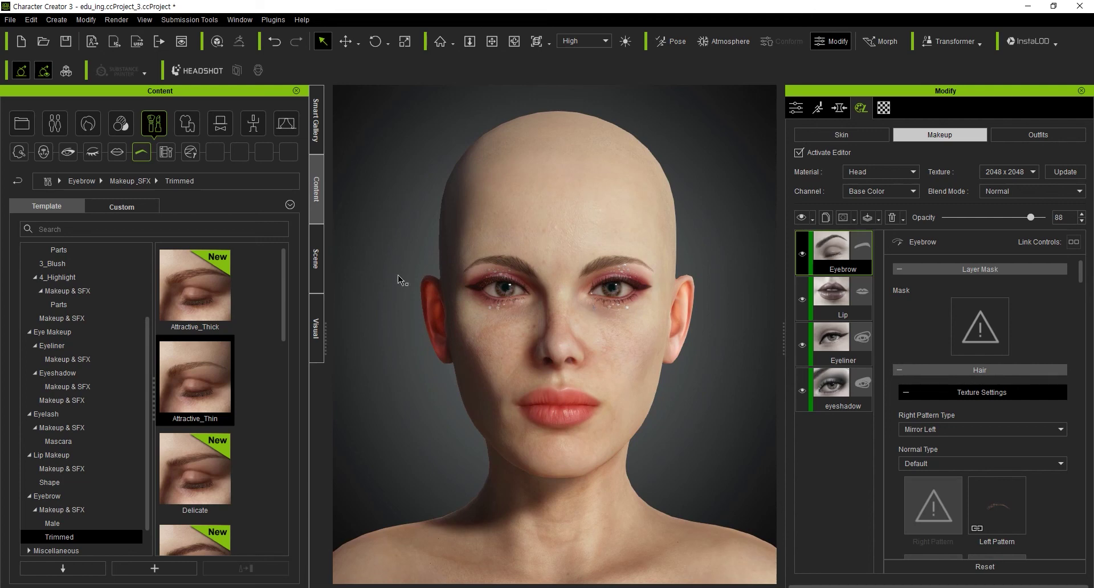
Open Miscellaneous > Makeup & SFX, showing the Flame, Sci-fi, Tattoo_01 and Tattoo_02 presets.
{"action": "left_click", "coordinate": [170, 151]}
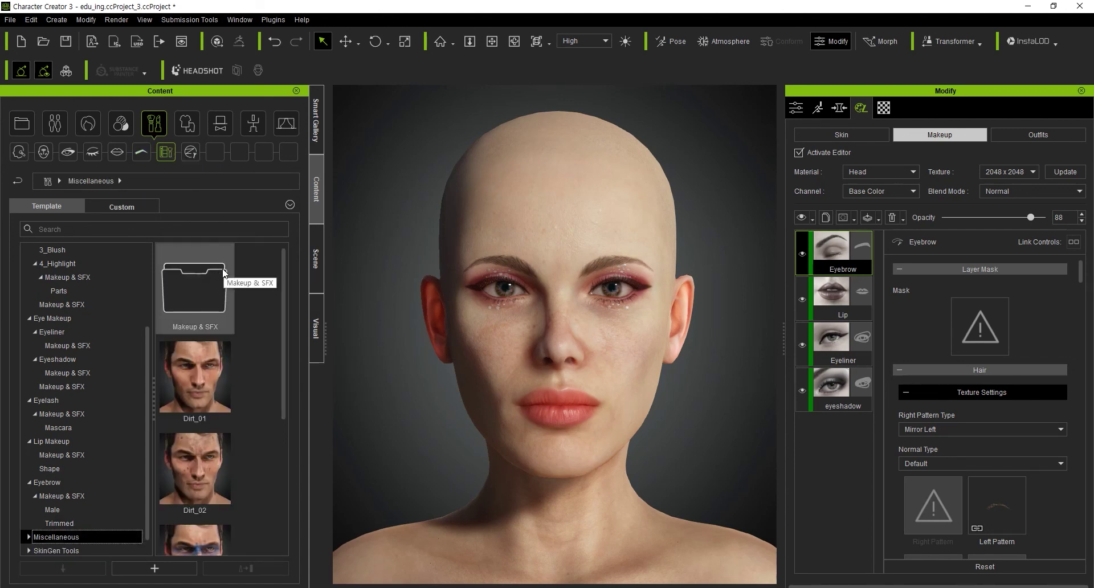
{"action": "scroll", "coordinate": [182, 343], "scroll_direction": "down", "scroll_amount": 3}
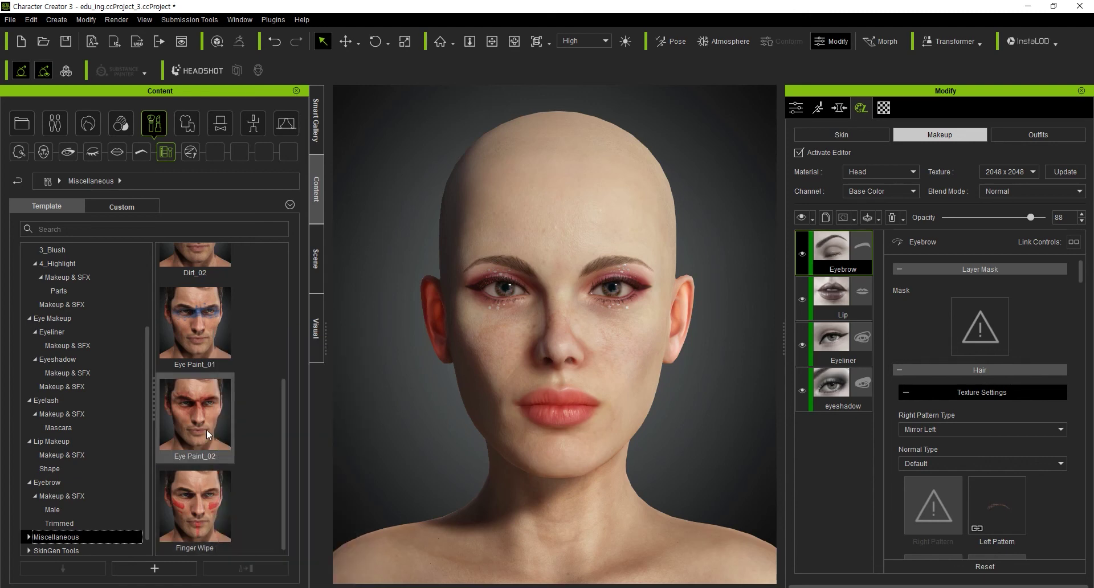
{"action": "mouse_move", "coordinate": [195, 506]}
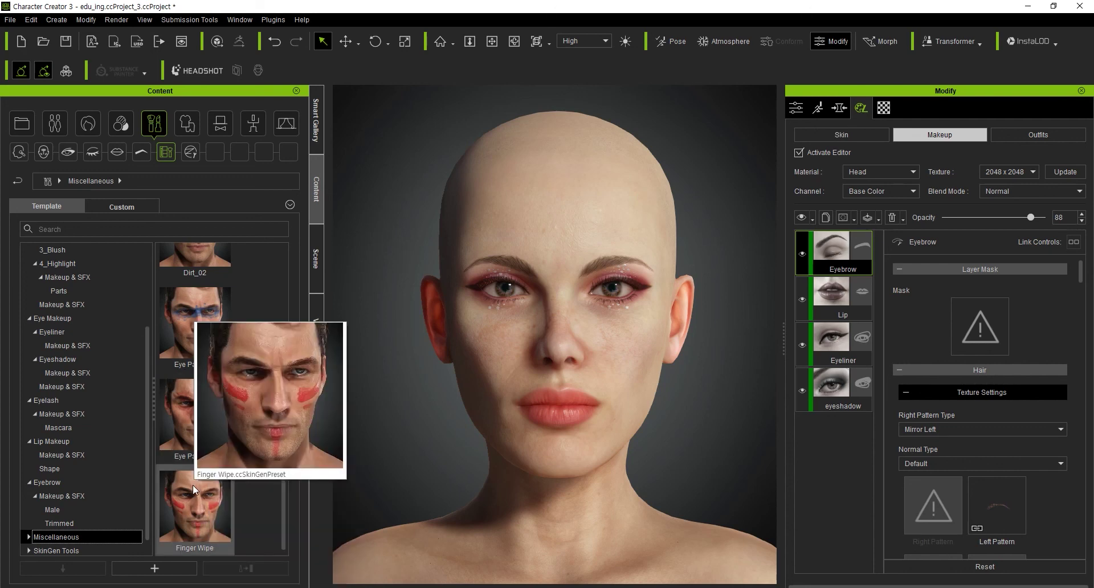
{"action": "left_click", "coordinate": [284, 393]}
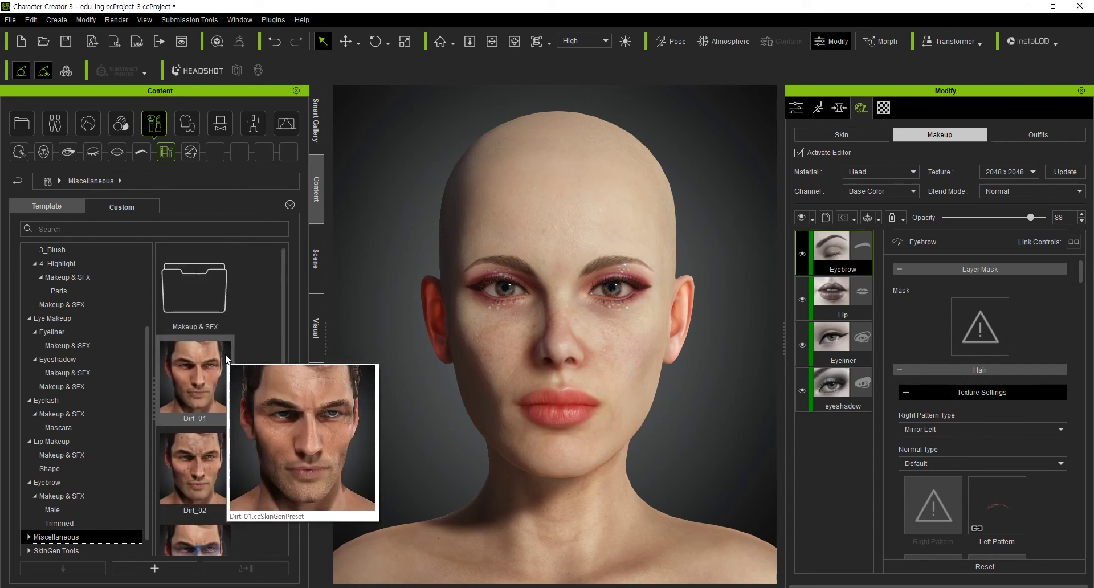
{"action": "double_click", "coordinate": [221, 295]}
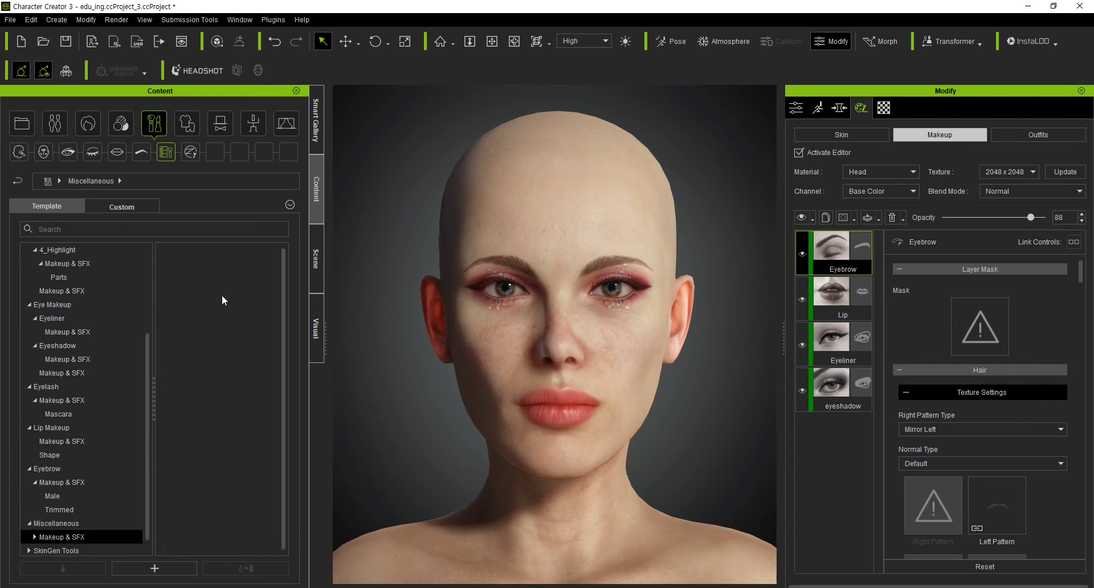
{"action": "scroll", "coordinate": [199, 362], "scroll_direction": "down", "scroll_amount": 5}
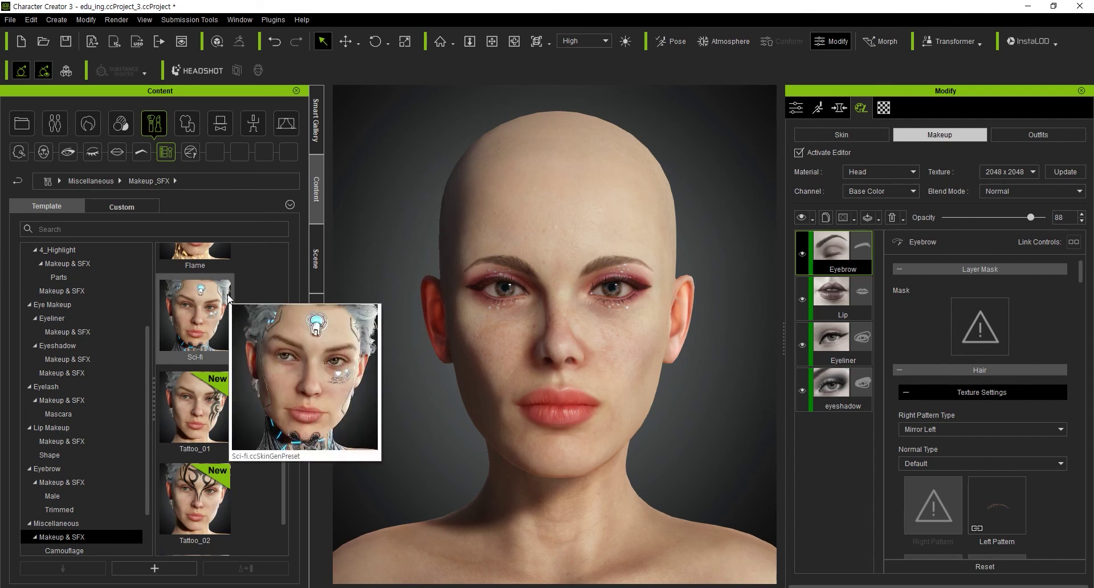
{"action": "mouse_move", "coordinate": [195, 500]}
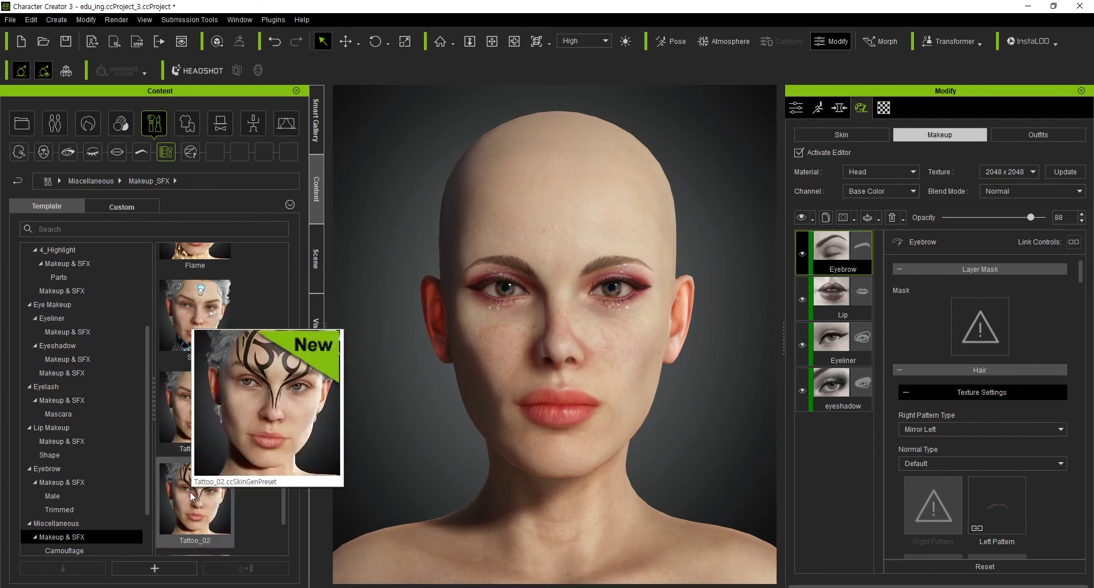
{"action": "scroll", "coordinate": [190, 491], "scroll_direction": "down", "scroll_amount": 1}
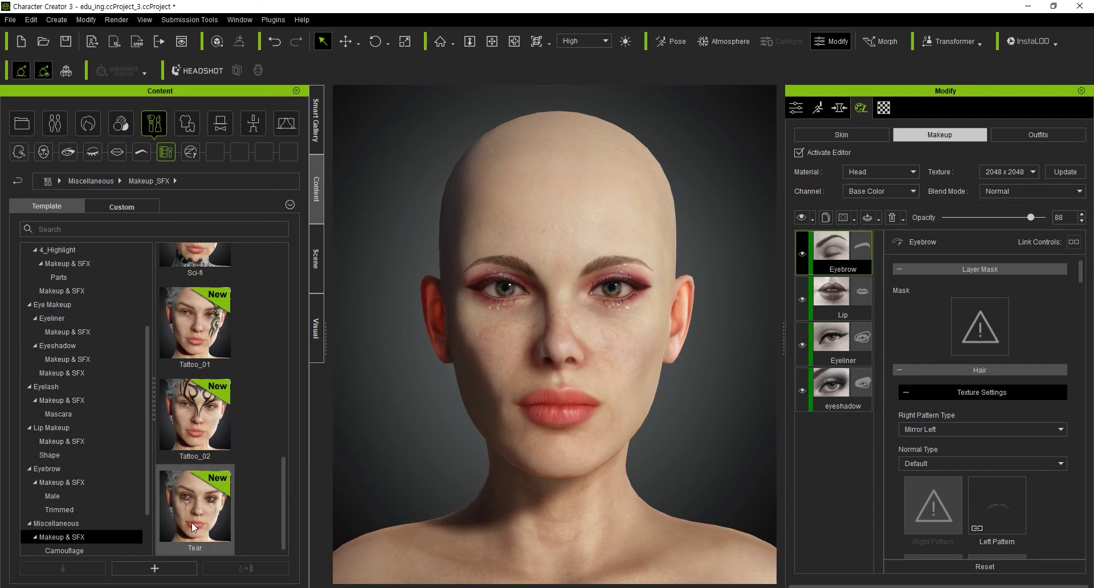
{"action": "scroll", "coordinate": [224, 364], "scroll_direction": "up", "scroll_amount": 5}
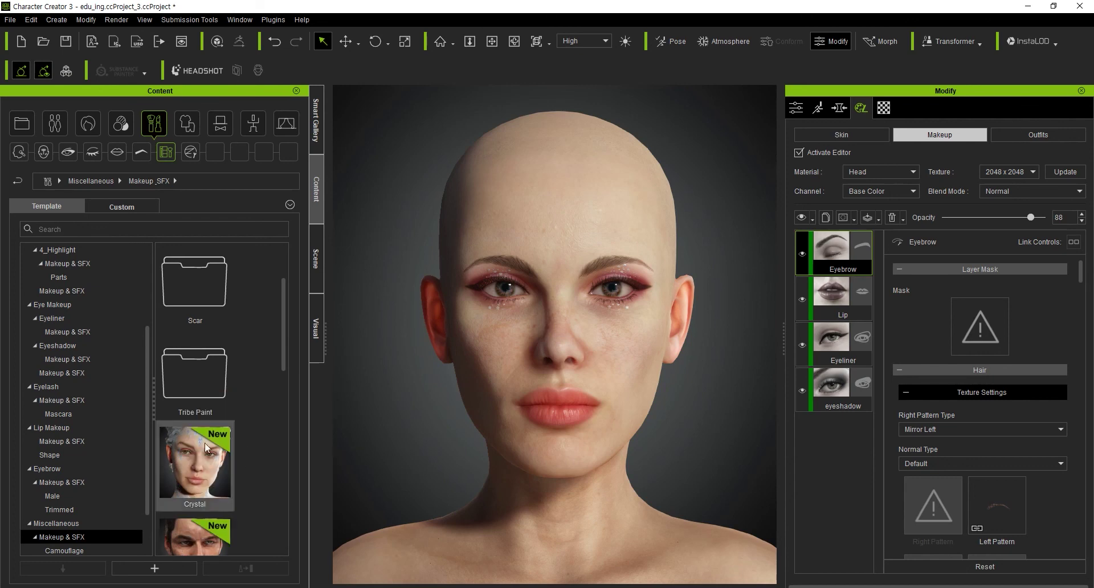
{"action": "mouse_move", "coordinate": [195, 466]}
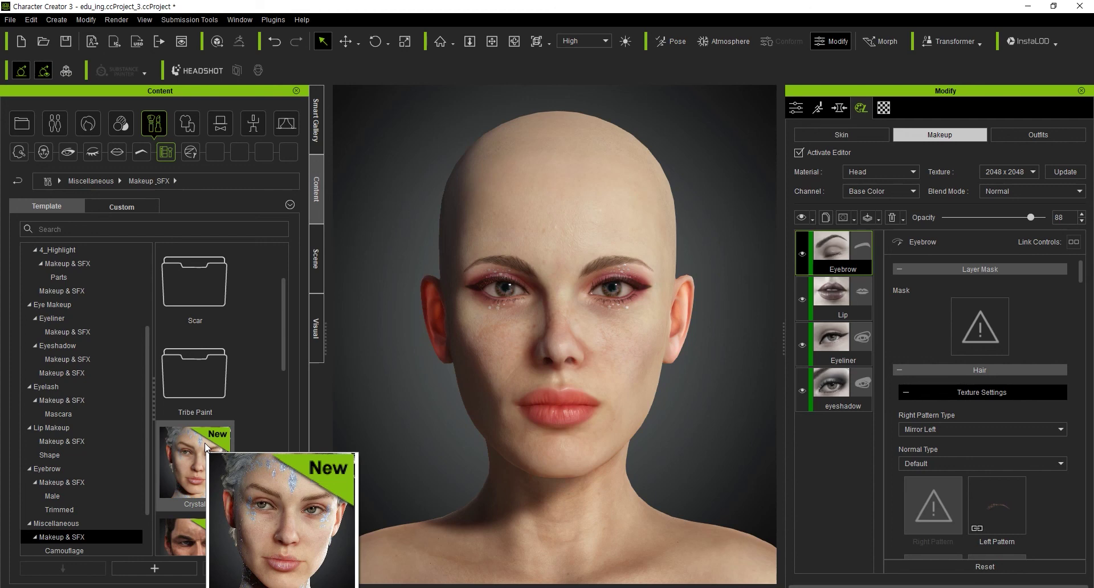
{"action": "double_click", "coordinate": [212, 372]}
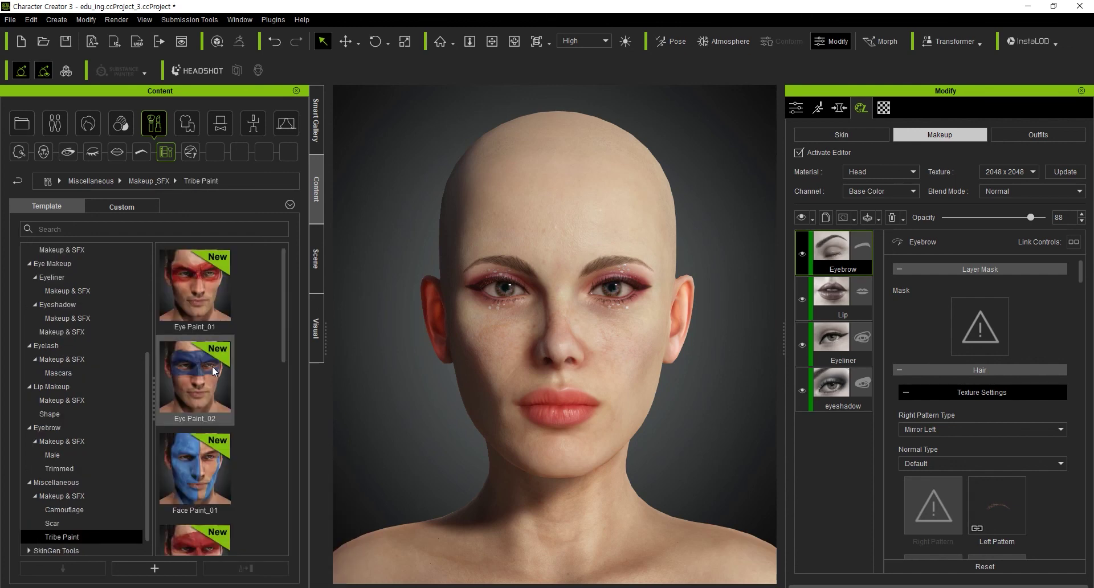
{"action": "scroll", "coordinate": [200, 436], "scroll_direction": "down", "scroll_amount": 5}
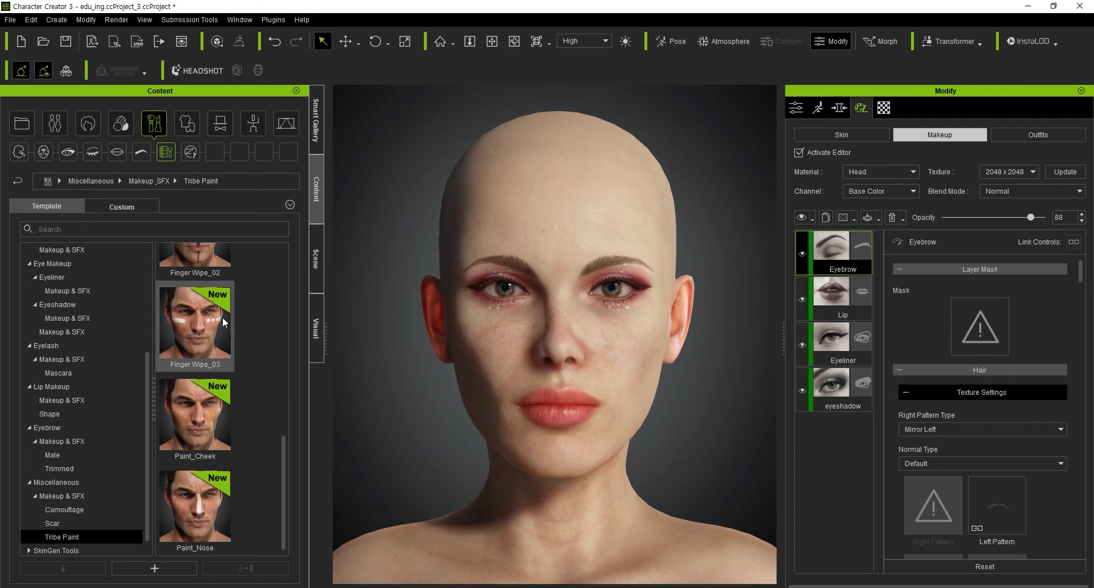
{"action": "scroll", "coordinate": [226, 412], "scroll_direction": "up", "scroll_amount": 5}
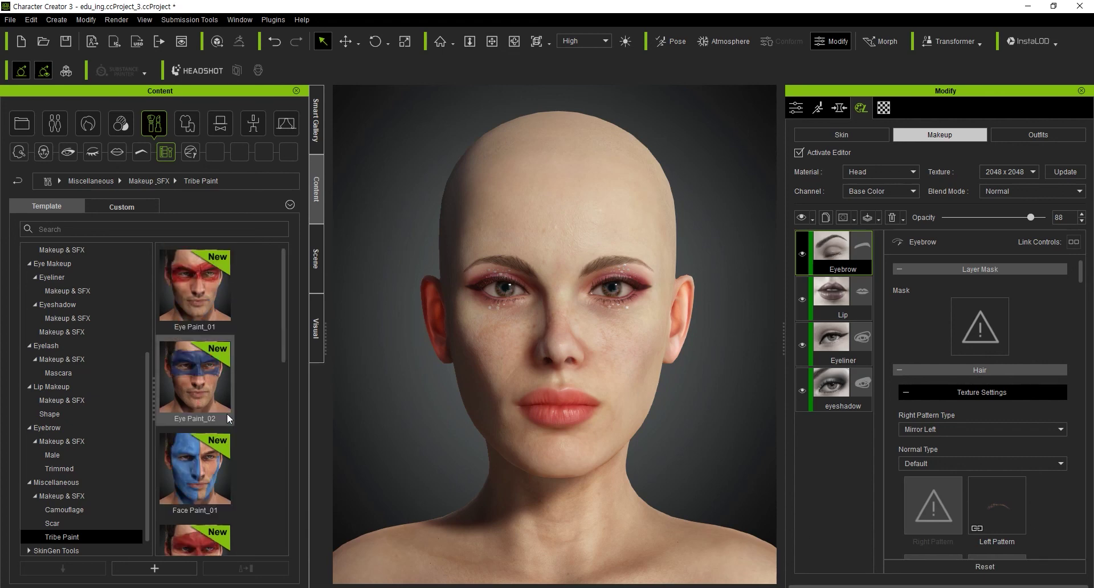
Browse the Camouflage presets under Miscellaneous > Makeup & SFX.
{"action": "left_click", "coordinate": [167, 153]}
{"action": "double_click", "coordinate": [197, 307]}
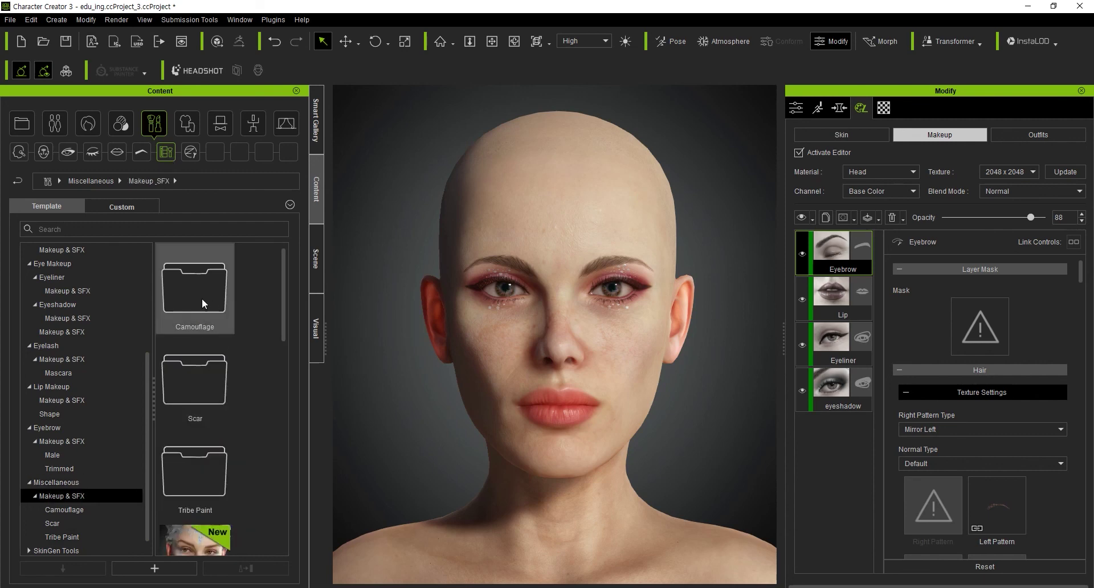
{"action": "double_click", "coordinate": [202, 297]}
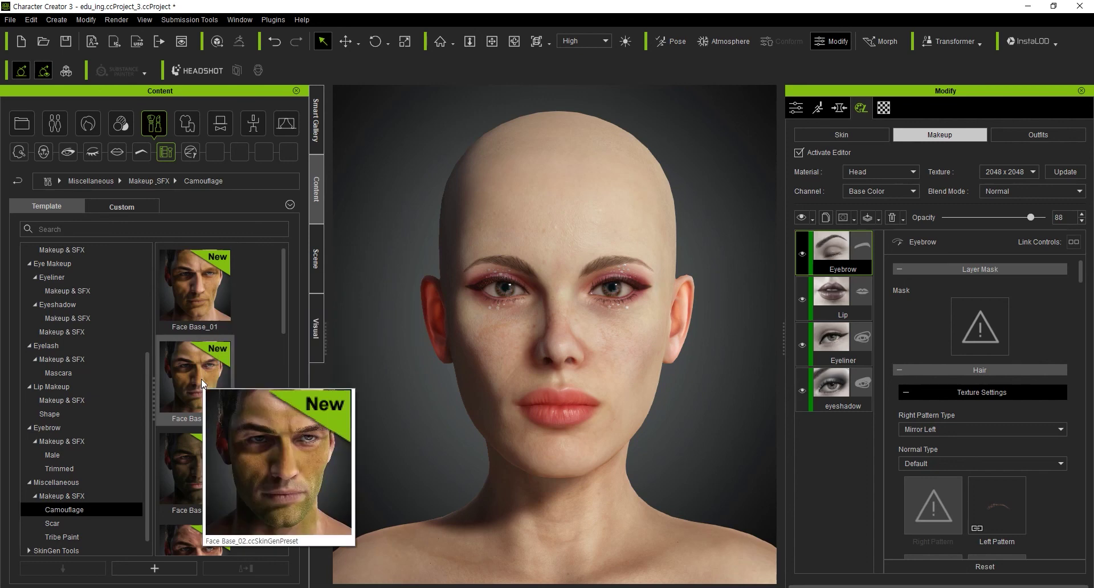
{"action": "scroll", "coordinate": [190, 453], "scroll_direction": "down", "scroll_amount": 5}
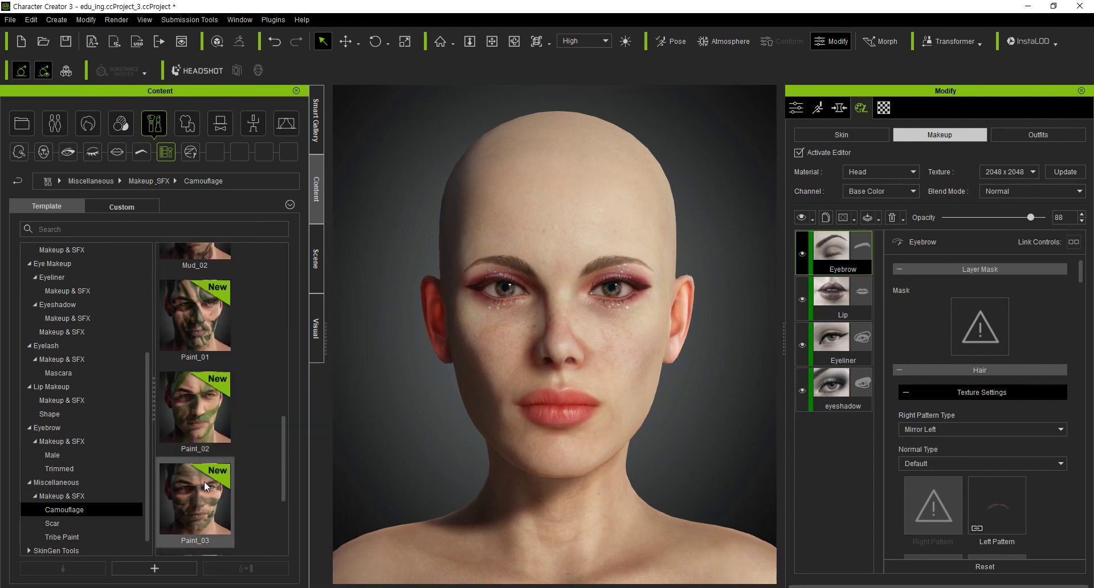
{"action": "scroll", "coordinate": [204, 481], "scroll_direction": "down", "scroll_amount": 3}
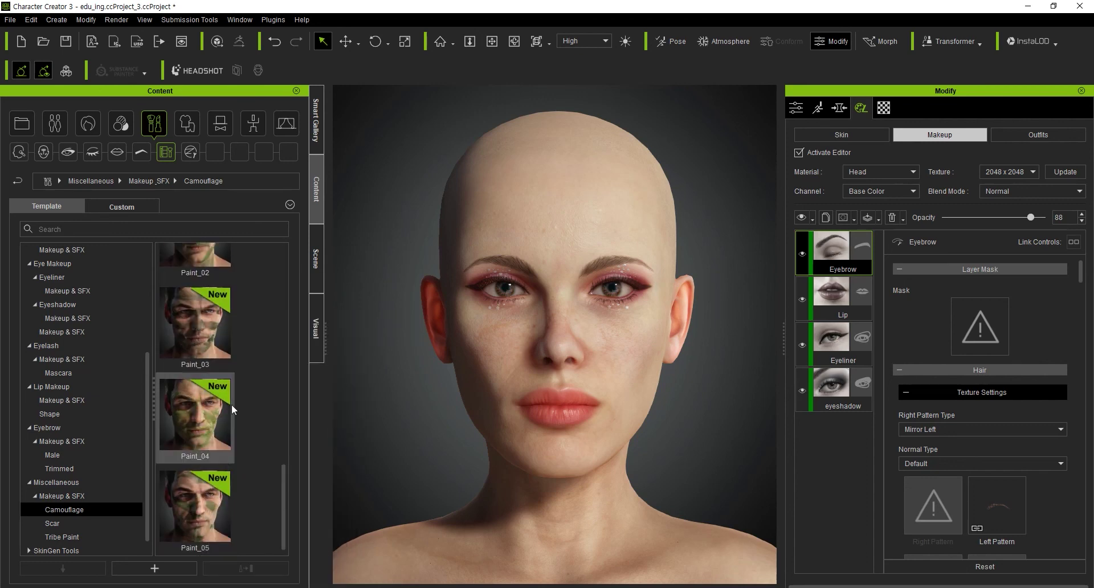
Open the Scar presets, try the Stitch scar on the head, then return to Miscellaneous.
{"action": "left_click", "coordinate": [91, 180]}
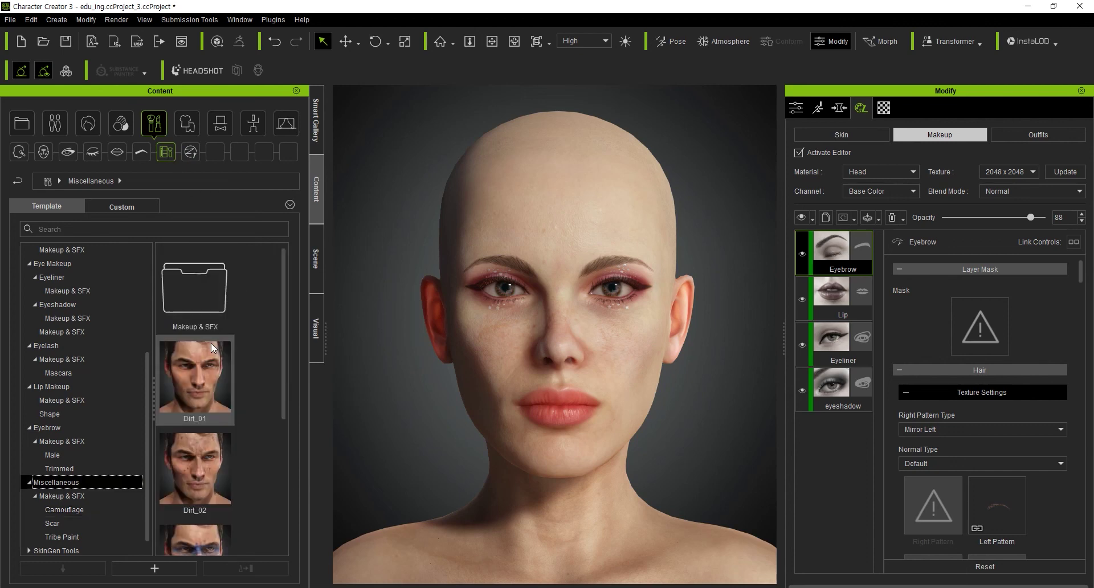
{"action": "double_click", "coordinate": [196, 273]}
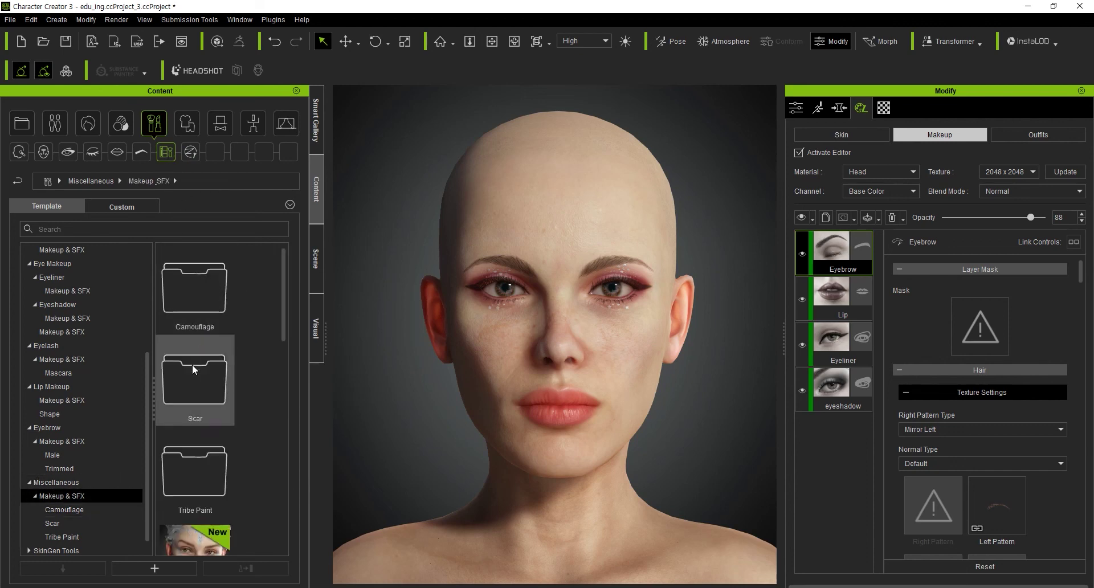
{"action": "double_click", "coordinate": [192, 374]}
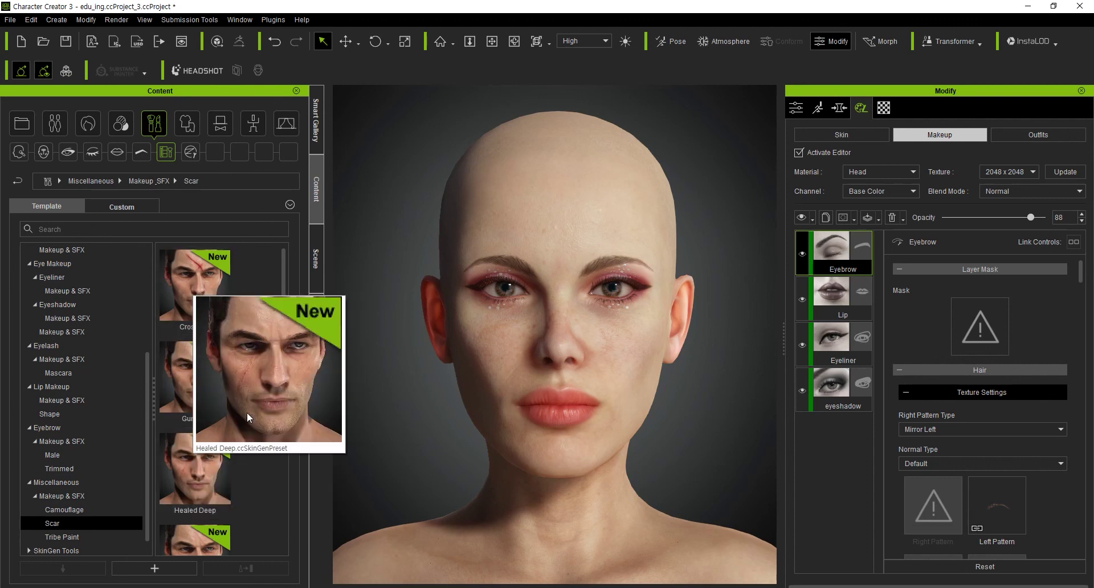
{"action": "scroll", "coordinate": [218, 456], "scroll_direction": "down", "scroll_amount": 3}
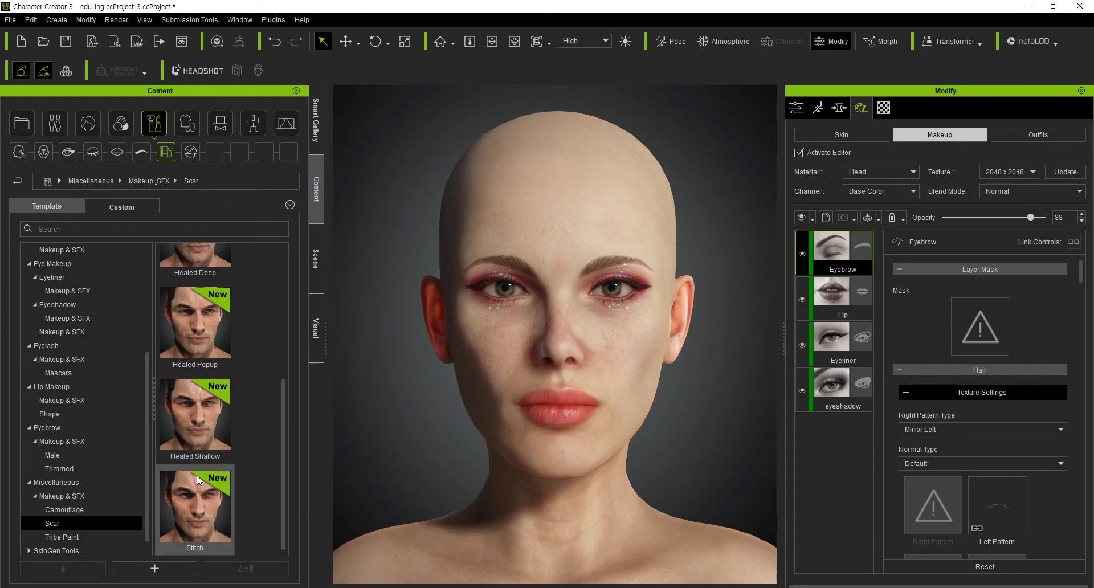
{"action": "left_click_drag", "start_coordinate": [197, 475], "coordinate": [336, 257]}
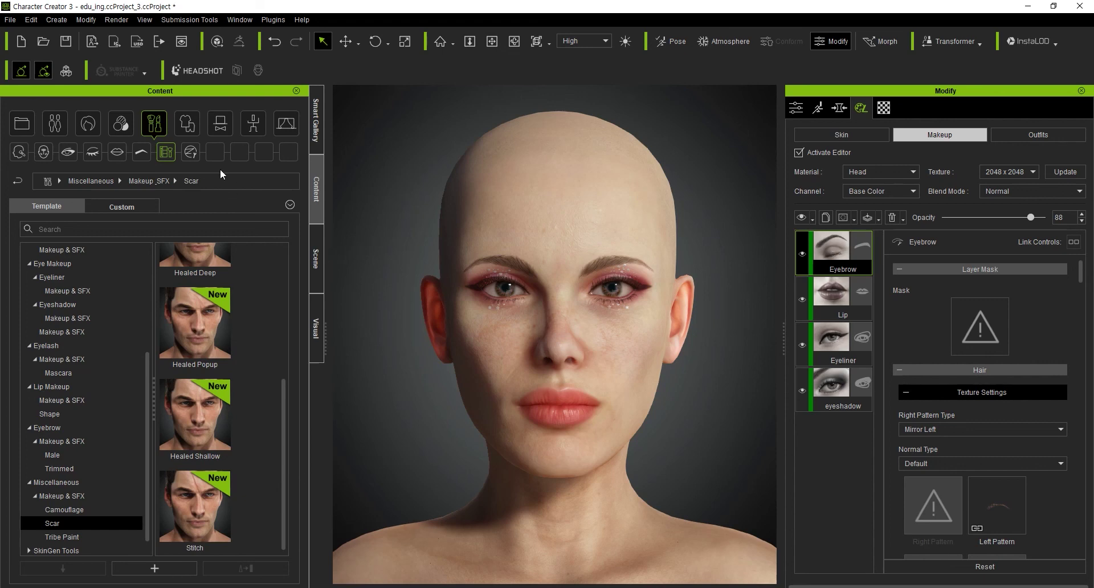
{"action": "left_click", "coordinate": [166, 153]}
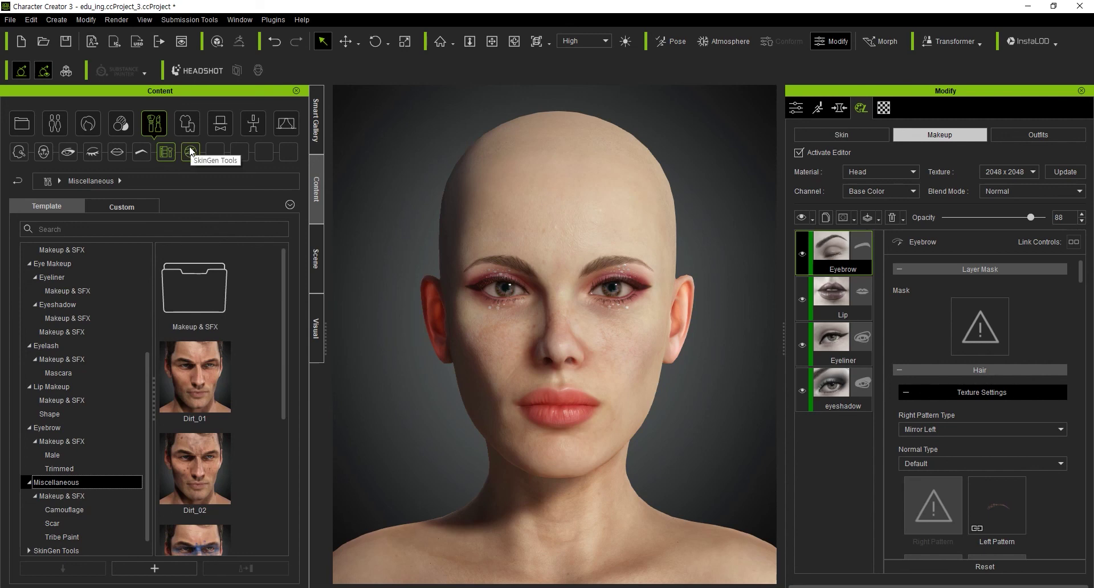
Open SkinGen Tools > Decal, then show the Full Makeup templates with Cordial and Enchanting.
{"action": "left_click", "coordinate": [190, 151]}
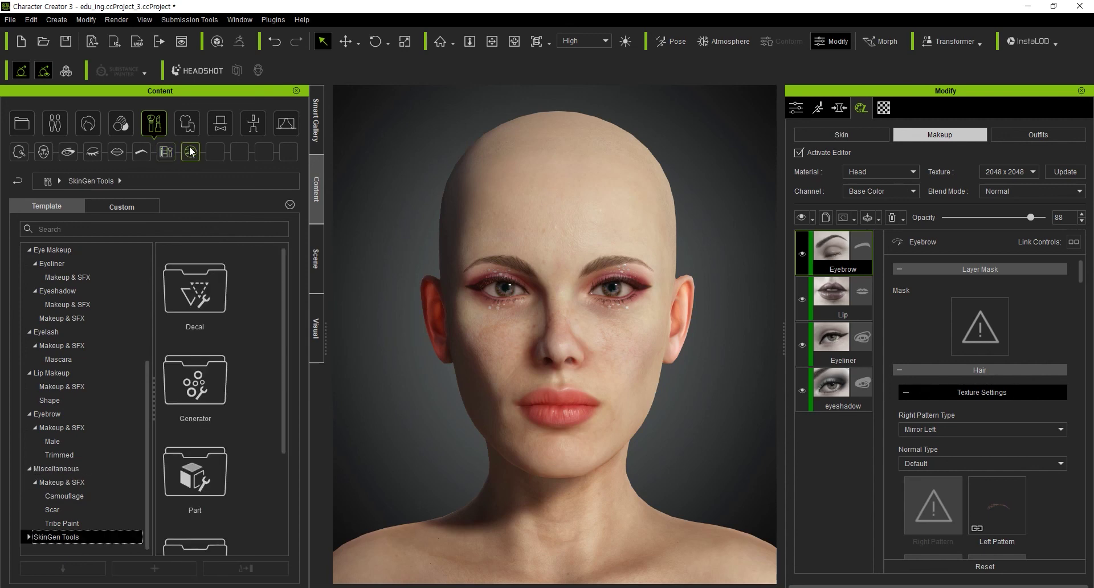
{"action": "double_click", "coordinate": [204, 319]}
{"action": "left_click", "coordinate": [22, 154]}
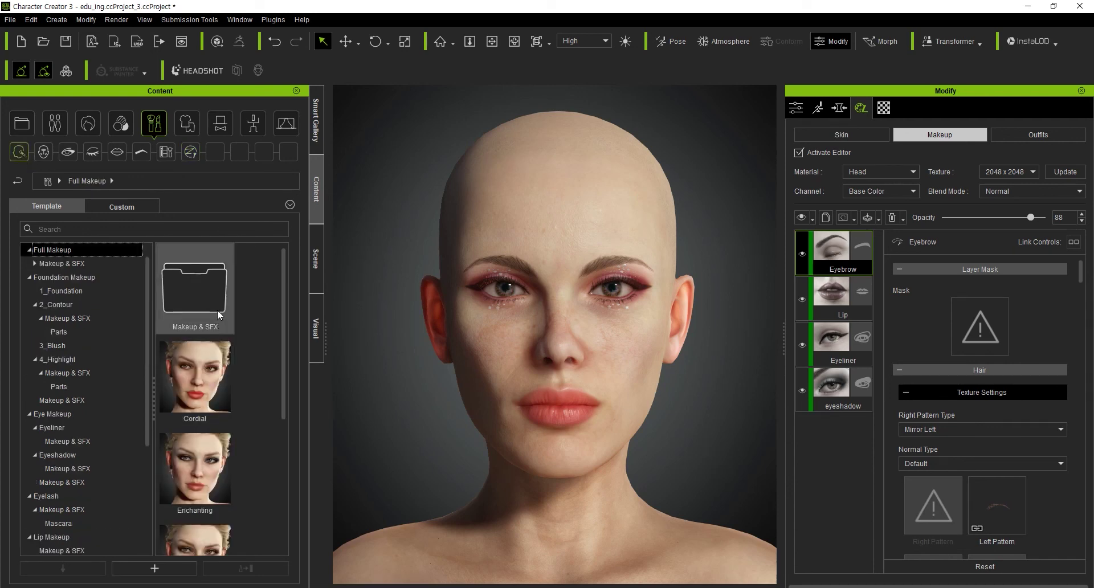
Apply the Powder Snow preset from Makeup & SFX > 2_Party to the bald head.
{"action": "double_click", "coordinate": [217, 309]}
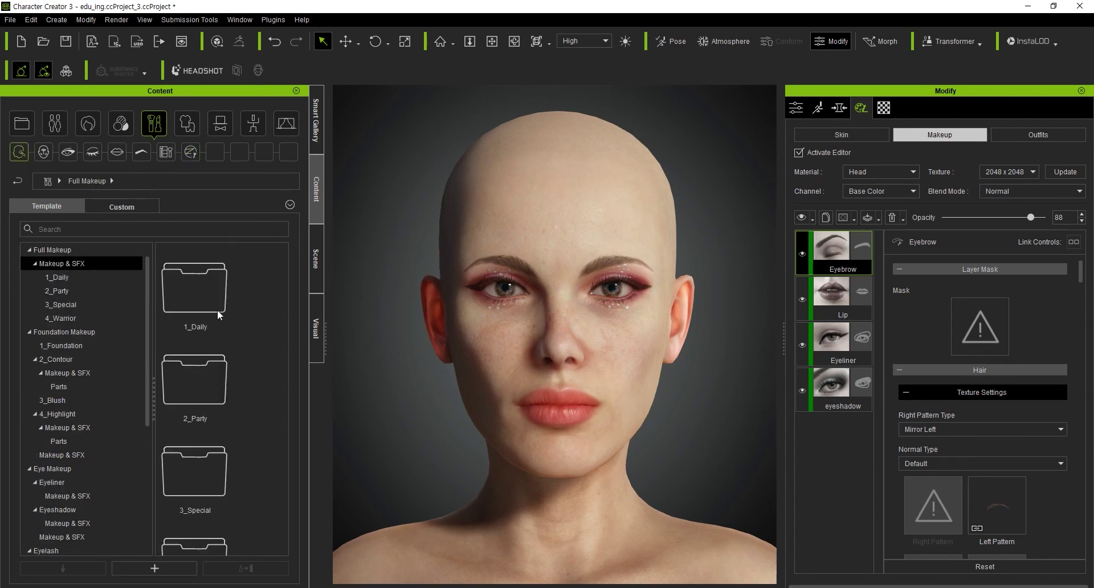
{"action": "double_click", "coordinate": [224, 372]}
{"action": "scroll", "coordinate": [224, 372], "scroll_direction": "down", "scroll_amount": 5}
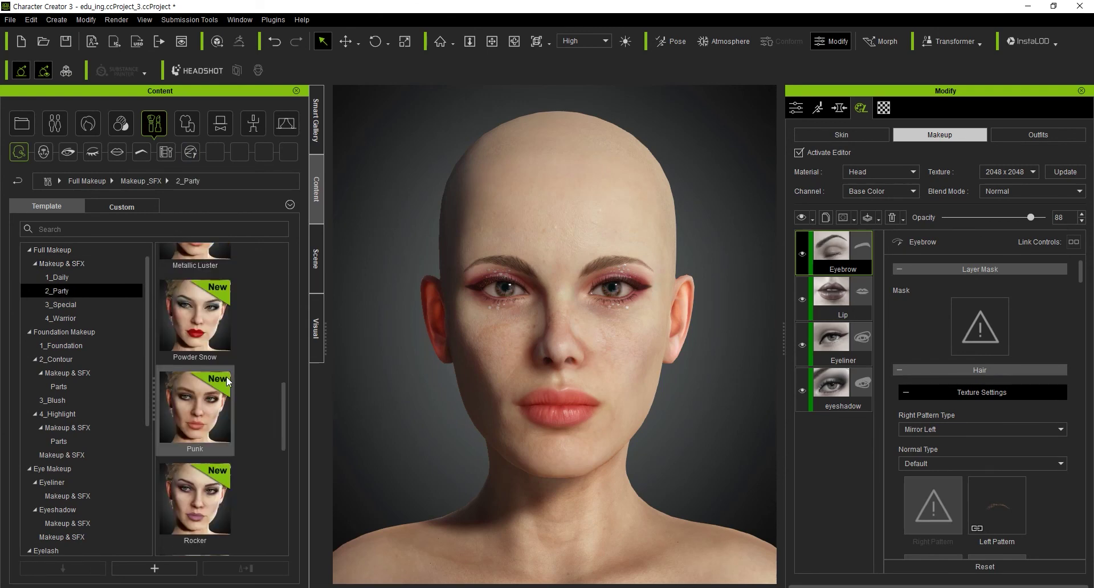
{"action": "scroll", "coordinate": [215, 404], "scroll_direction": "down", "scroll_amount": 3}
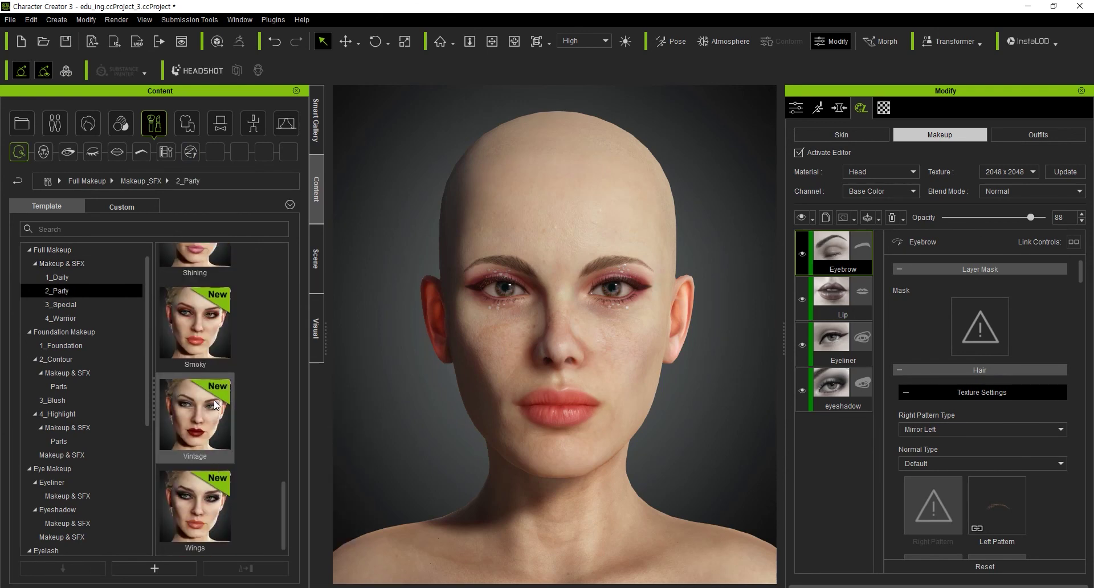
{"action": "scroll", "coordinate": [214, 404], "scroll_direction": "up", "scroll_amount": 8}
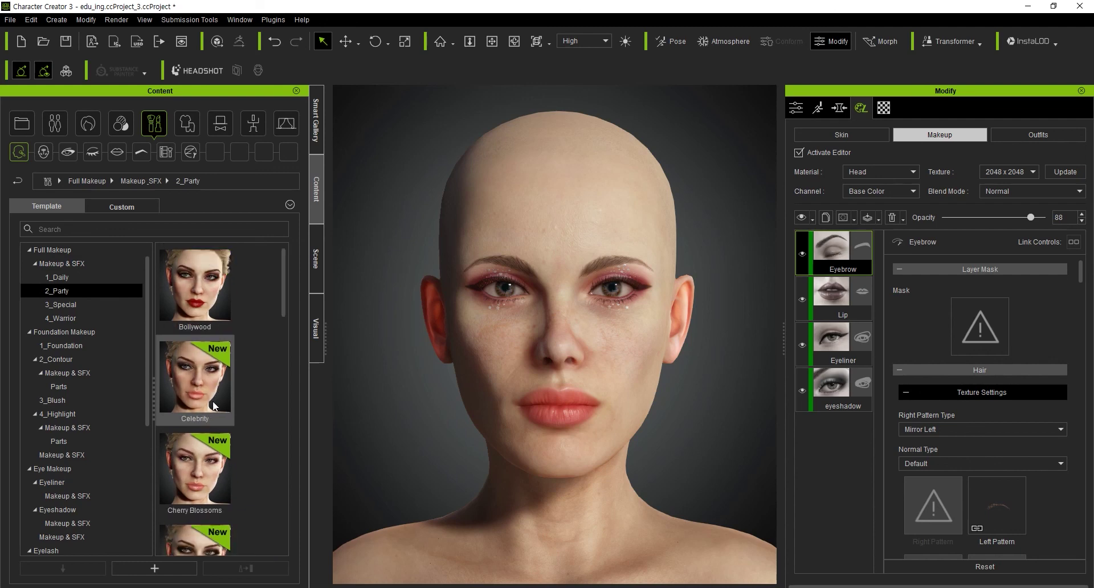
{"action": "scroll", "coordinate": [226, 384], "scroll_direction": "down", "scroll_amount": 5}
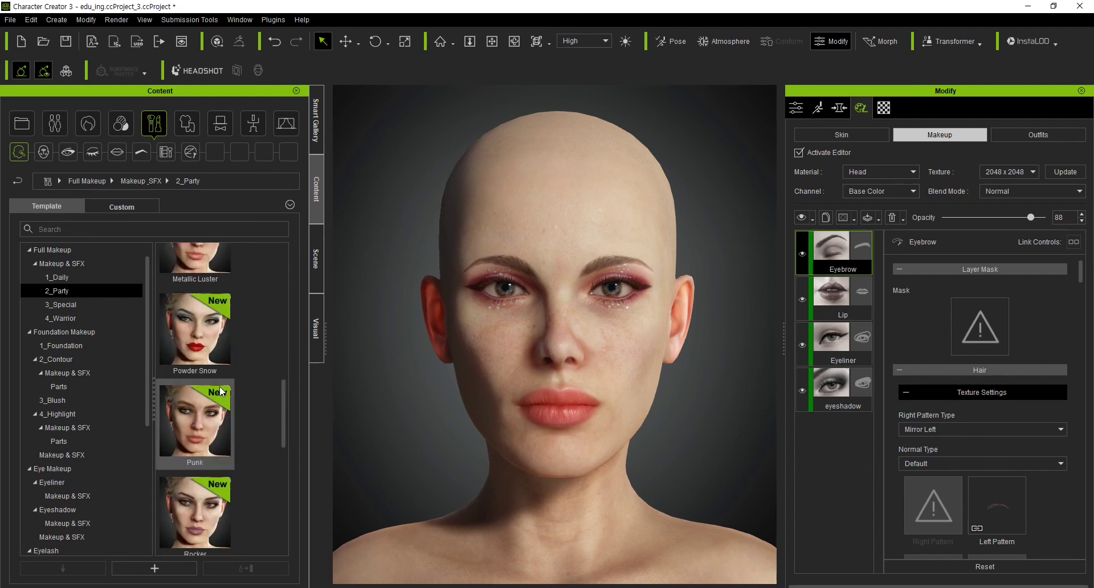
{"action": "mouse_move", "coordinate": [195, 329]}
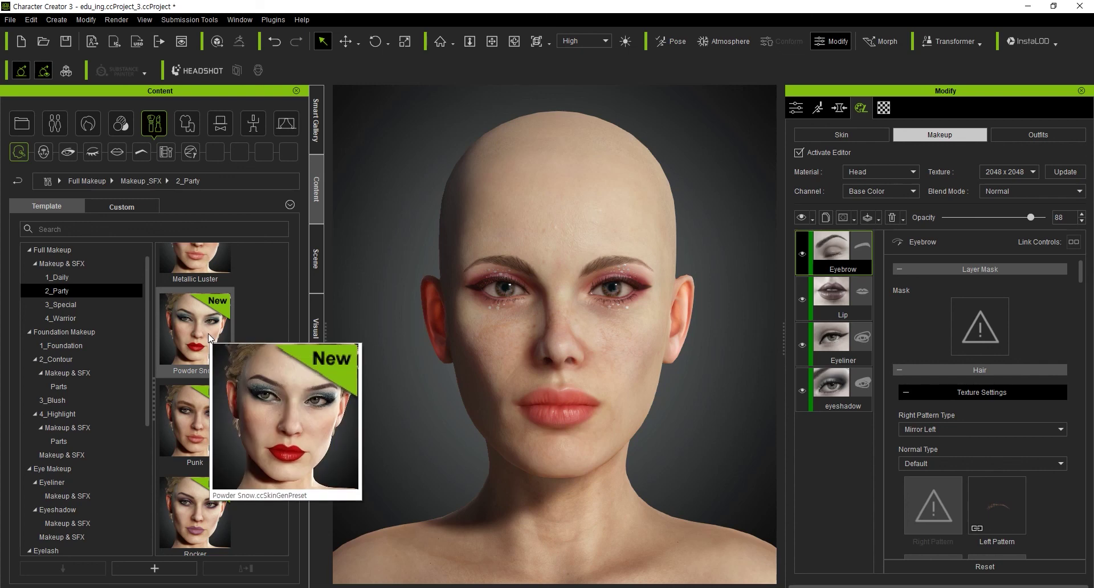
{"action": "left_click_drag", "start_coordinate": [210, 337], "coordinate": [624, 316]}
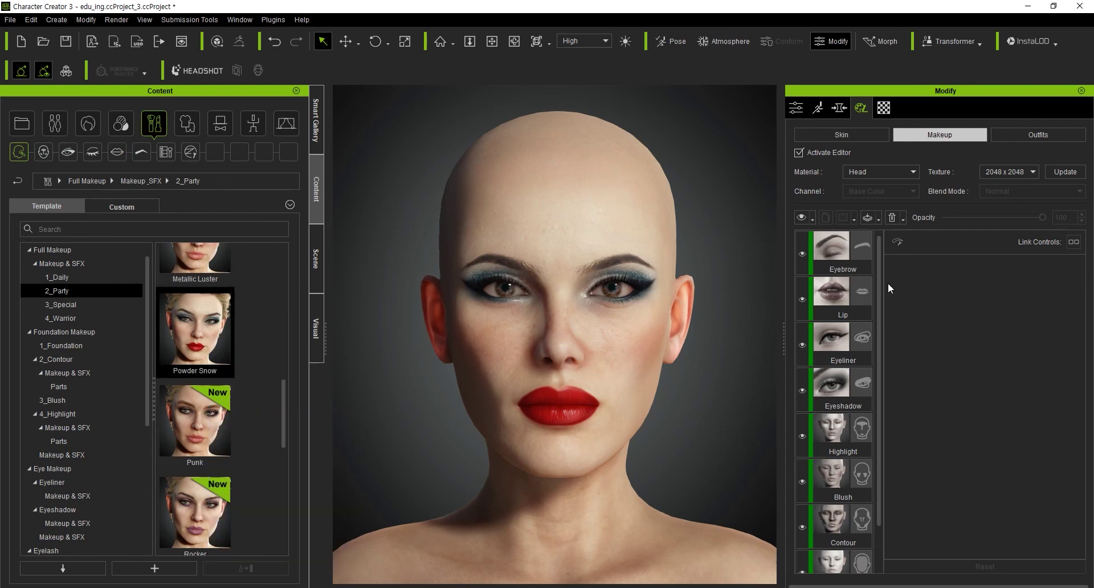
Check the added Highlight, Blush and Contour layers, then return the library to the makeup categories.
{"action": "scroll", "coordinate": [879, 287], "scroll_direction": "down", "scroll_amount": 1}
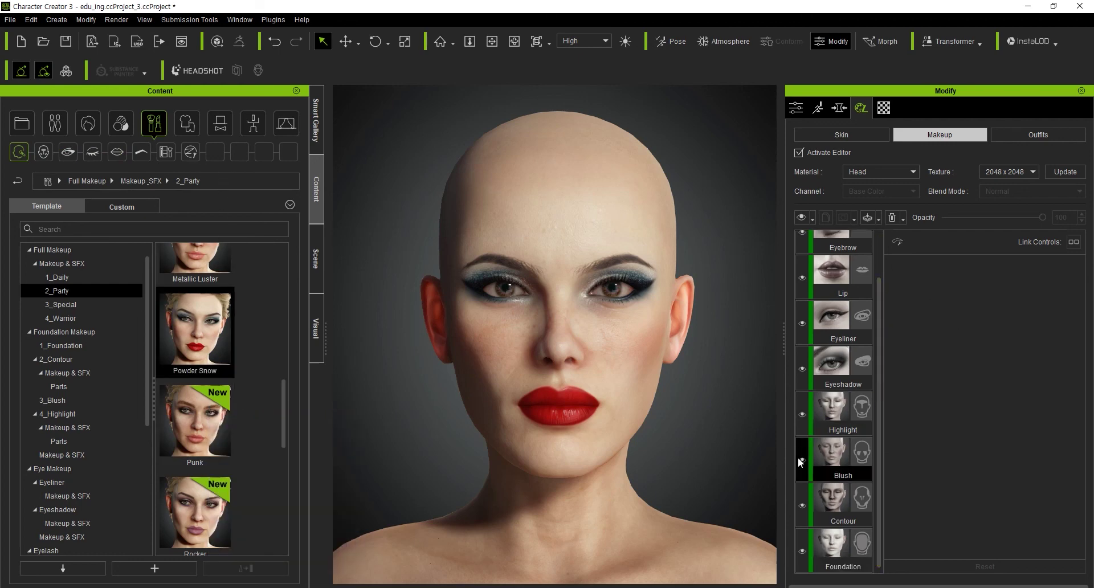
{"action": "scroll", "coordinate": [881, 432], "scroll_direction": "up", "scroll_amount": 1}
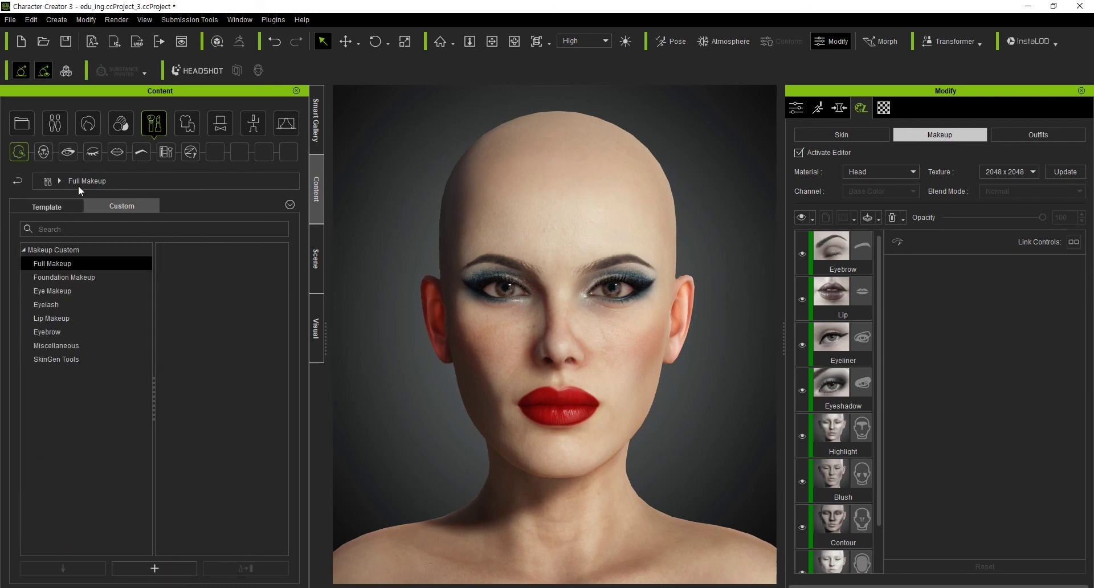
{"action": "left_click", "coordinate": [60, 203]}
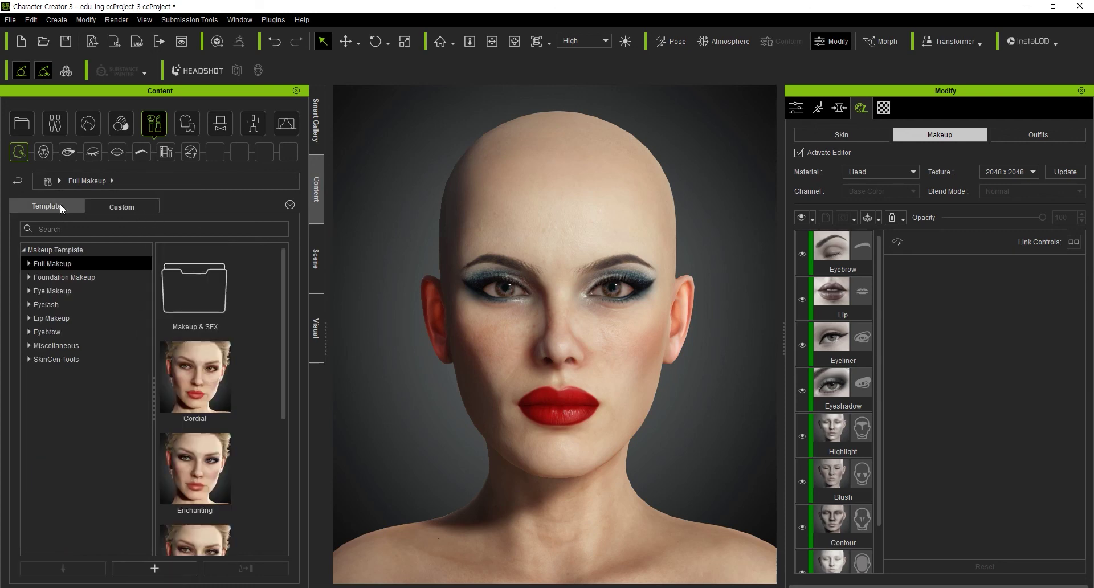